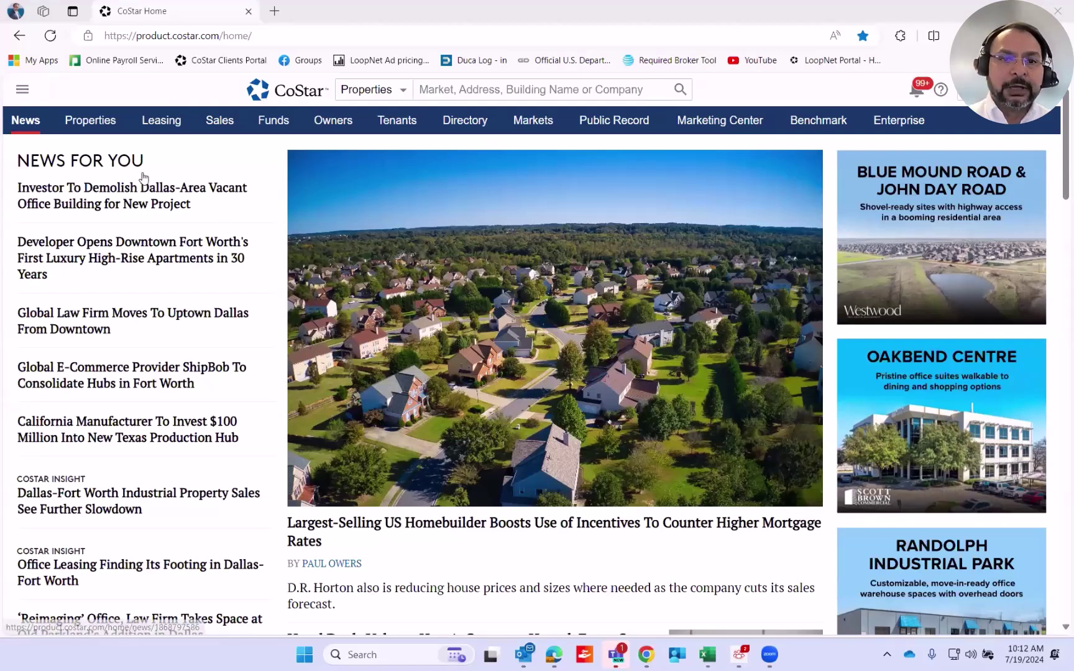
- Search all properties in the Dallas-Fort Worth - TX (USA) market and limit the property type to Multi-Family
click(89, 122)
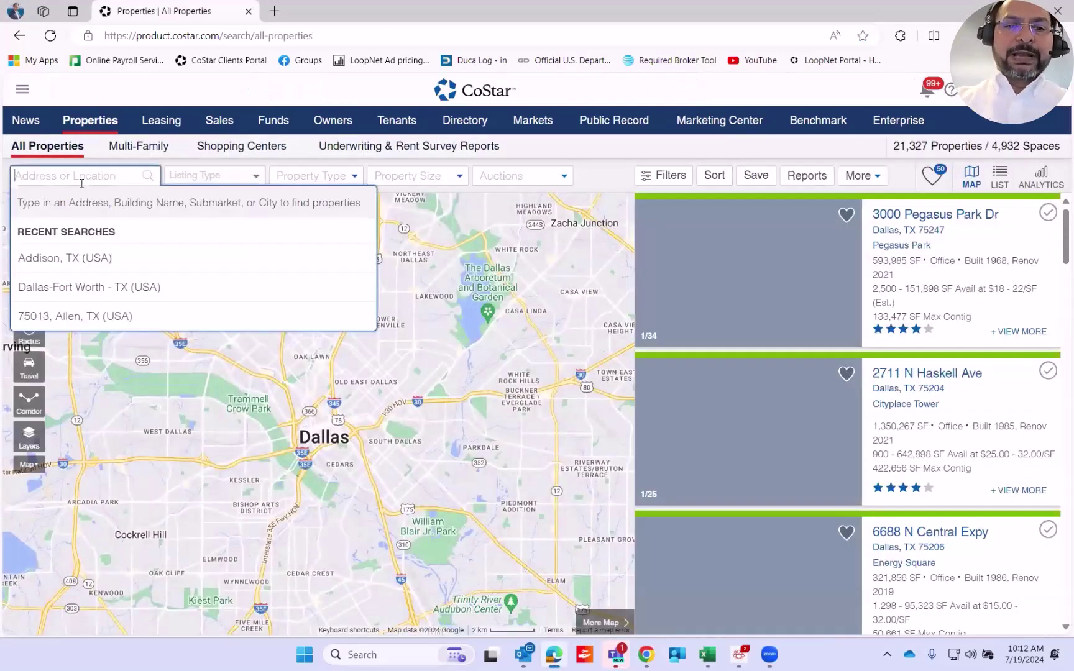
click(70, 287)
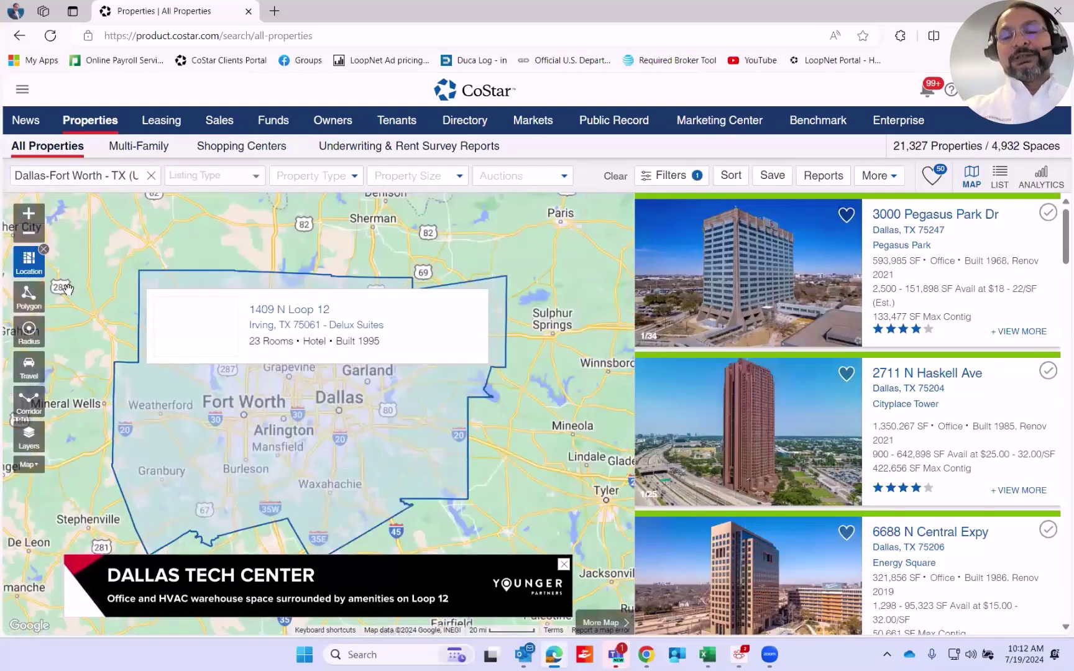
click(315, 176)
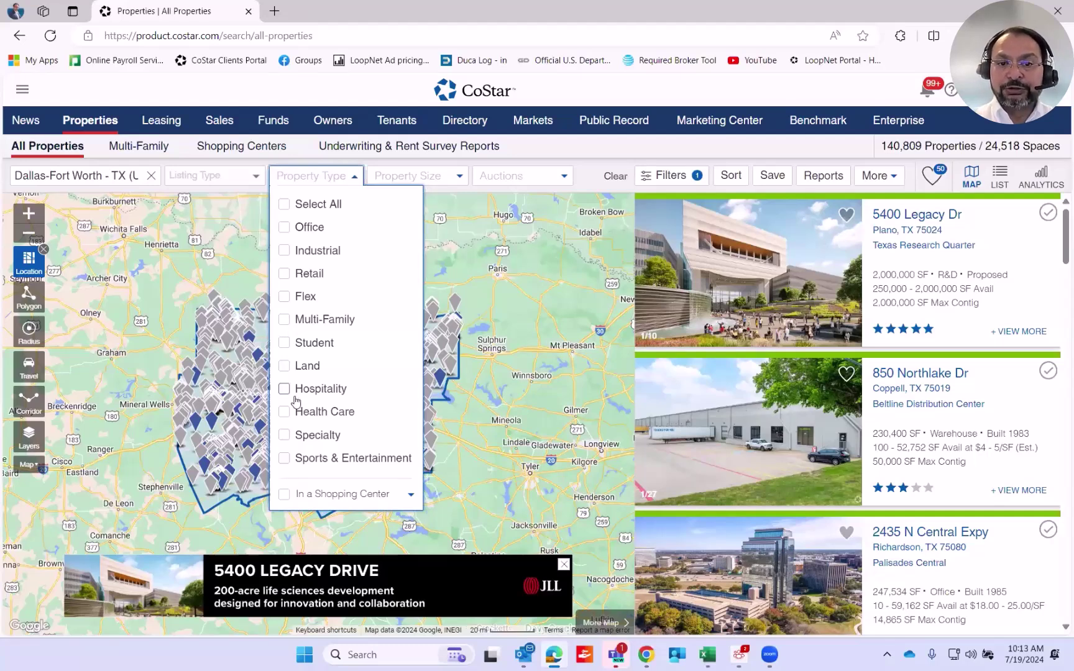
click(284, 319)
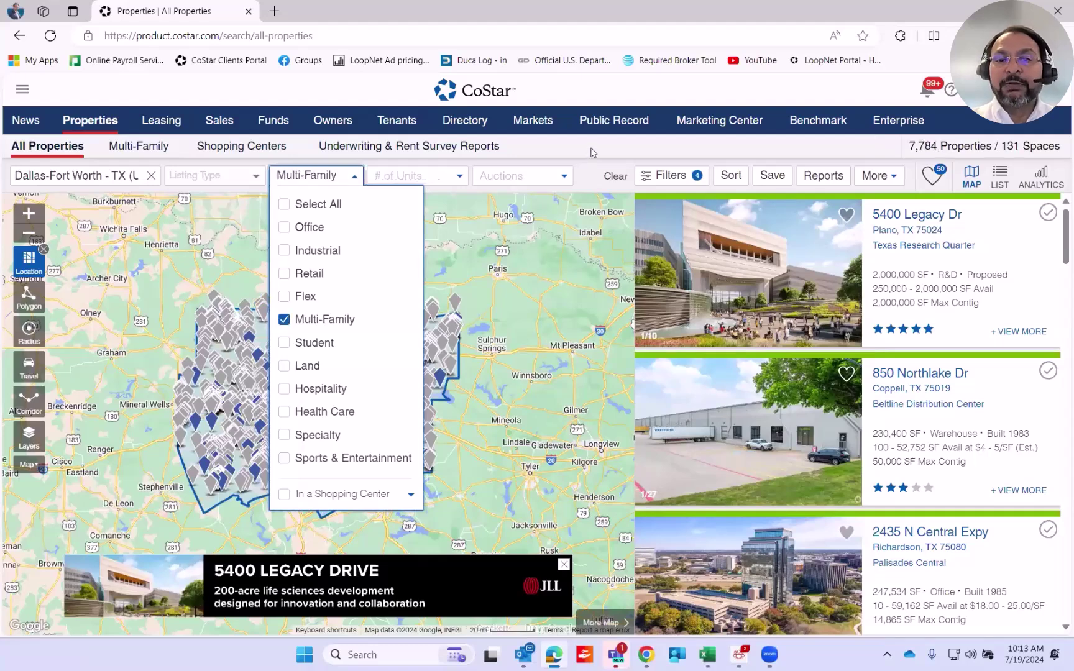
click(511, 190)
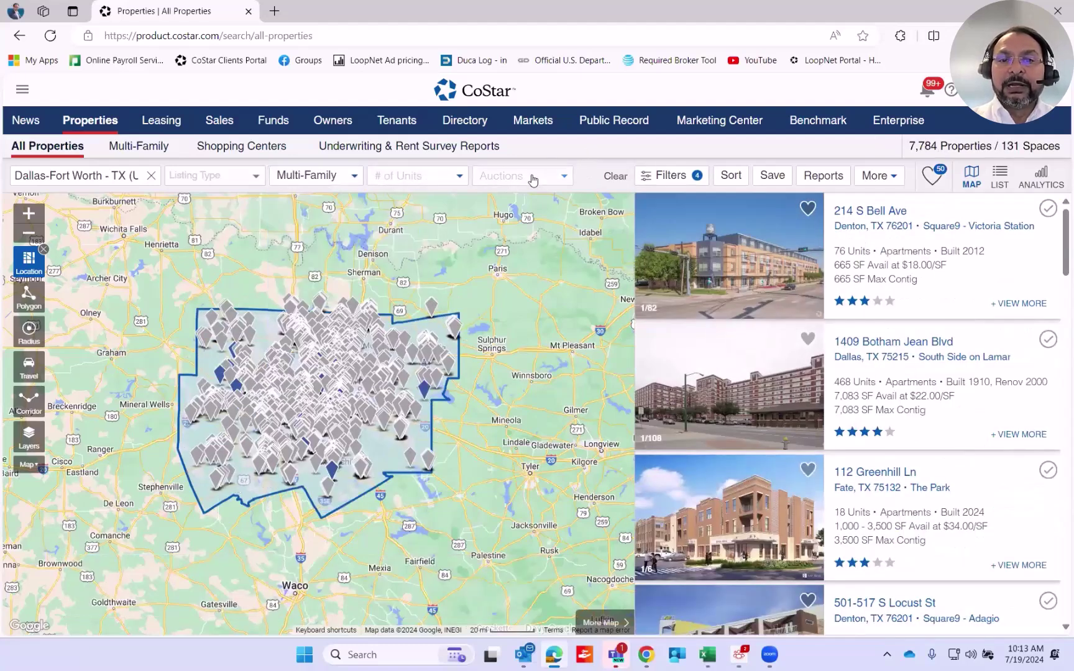
- Limit the multi-family results to properties with 10 to 50 units
click(438, 179)
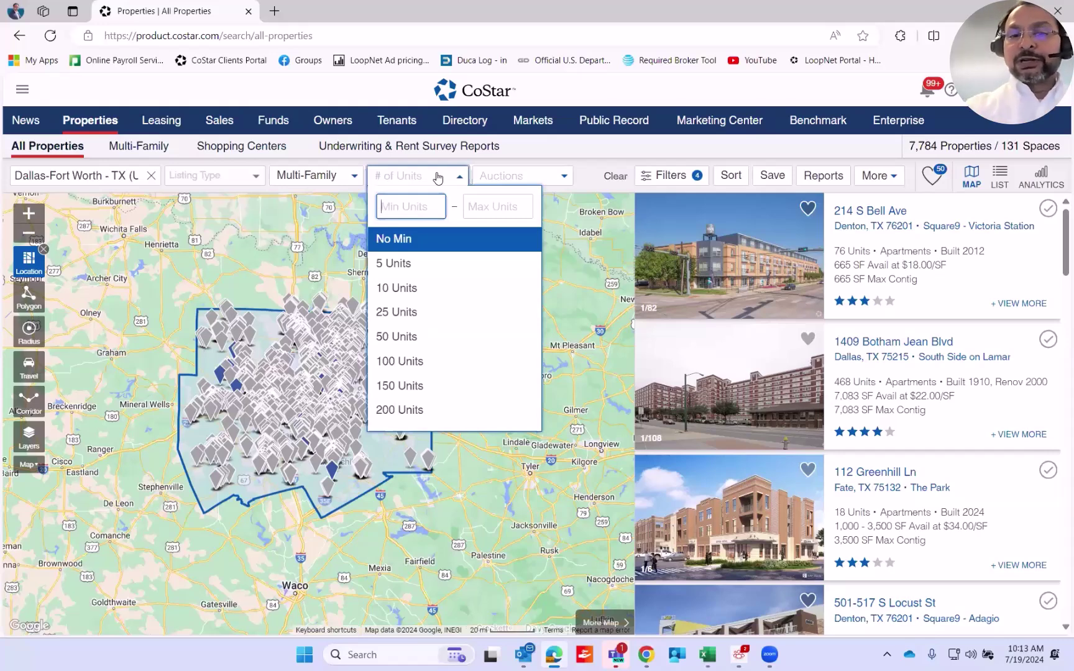
click(389, 288)
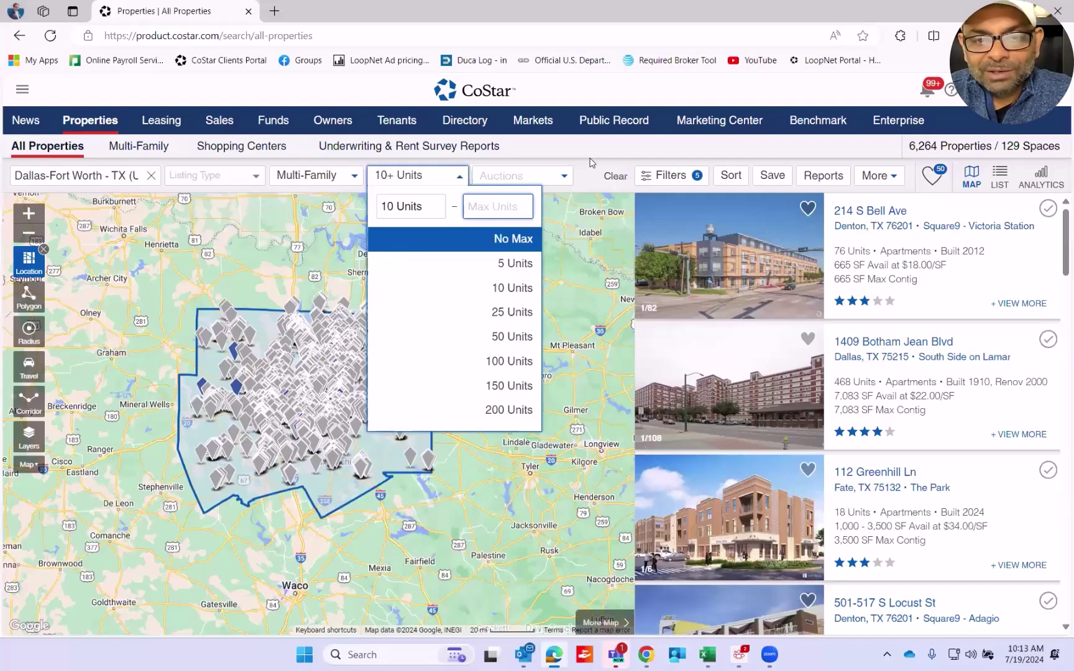
click(523, 342)
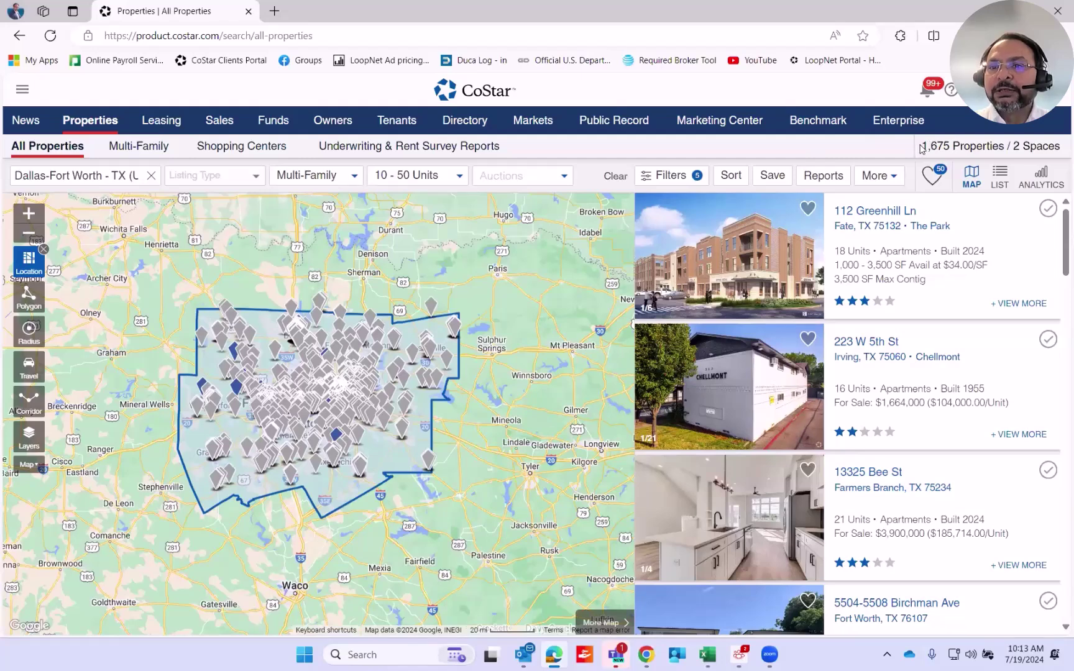
drag(922, 148, 1006, 147)
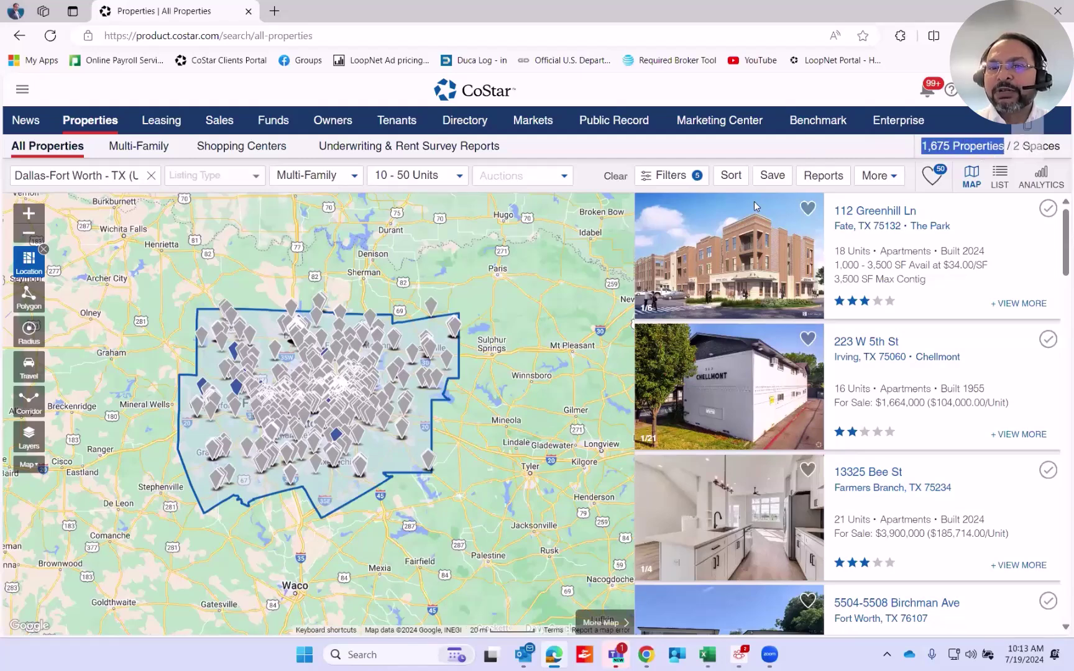
- Restrict the search filters to properties with the construction status Existing
click(646, 179)
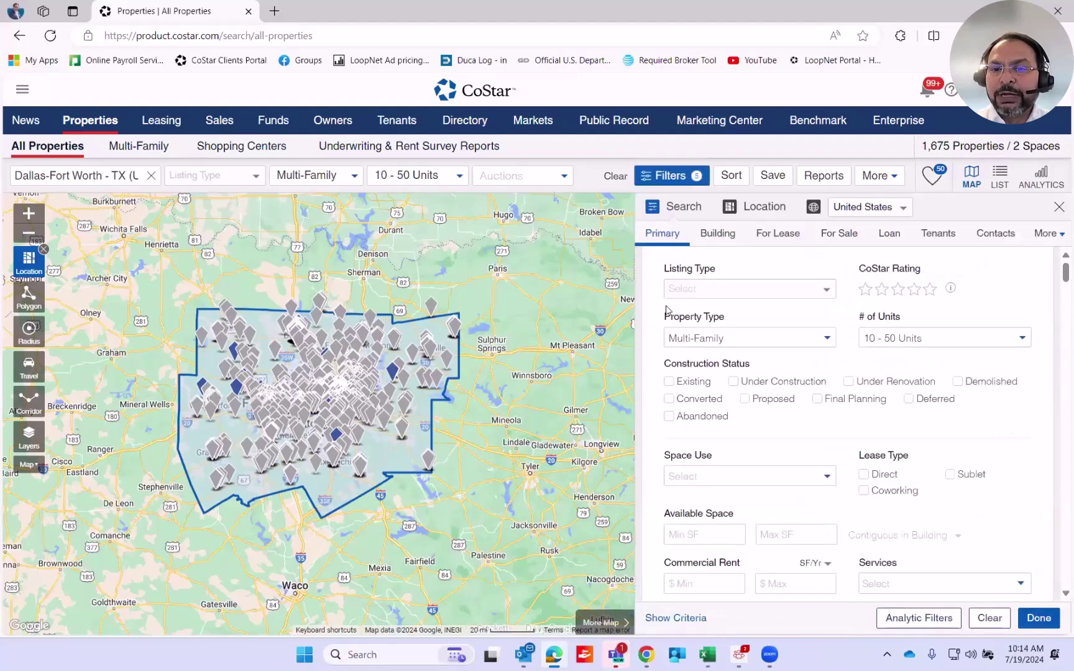
click(668, 383)
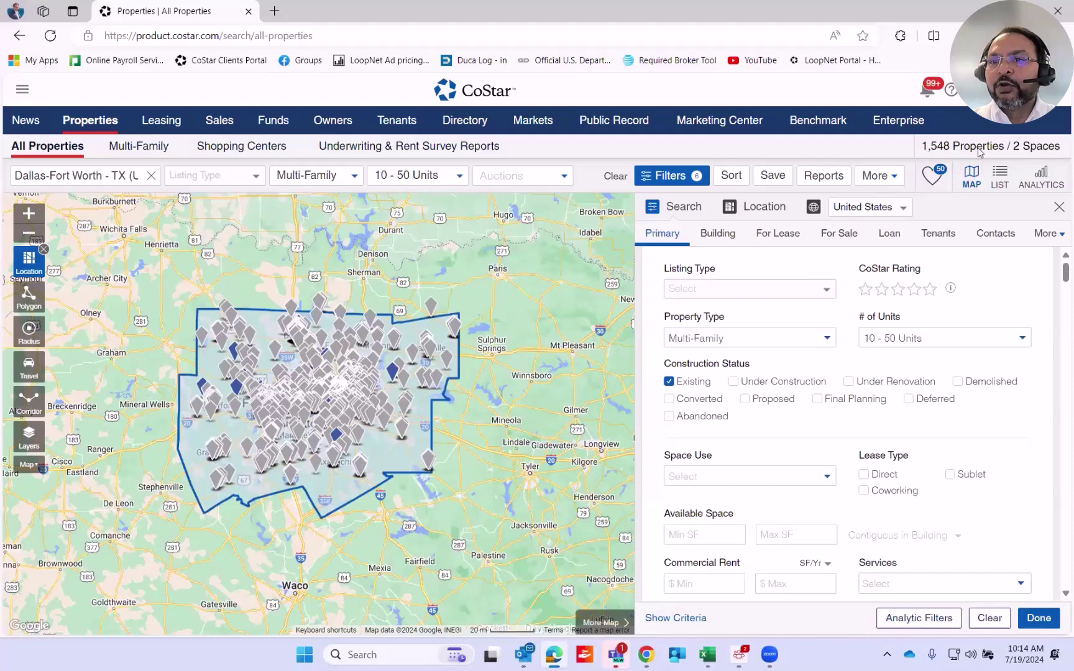
drag(924, 151, 980, 151)
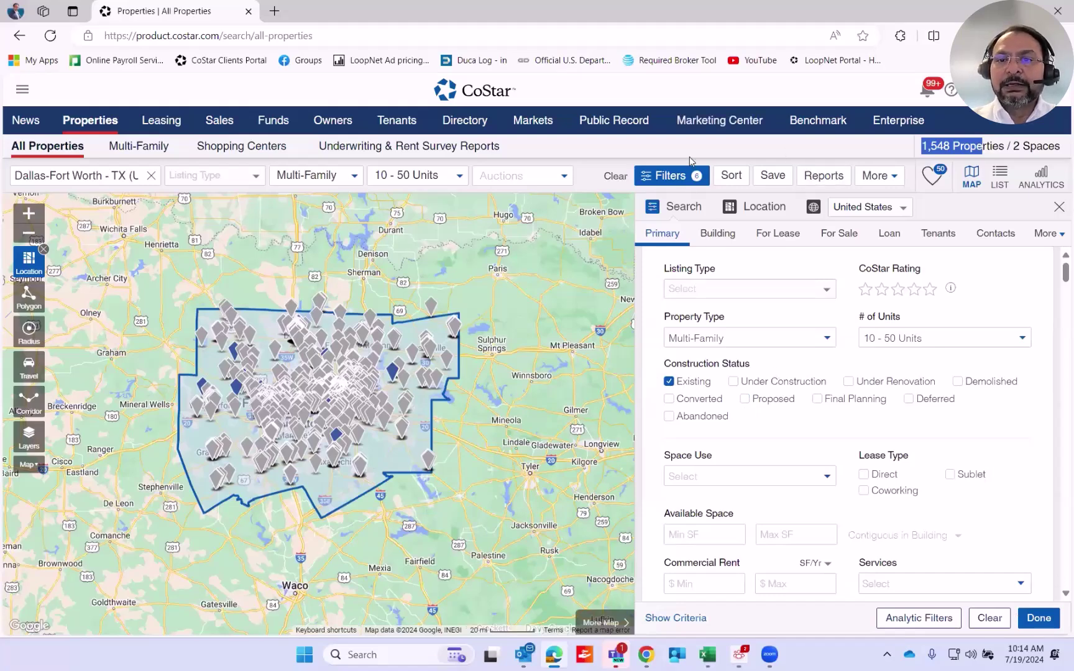
click(1059, 492)
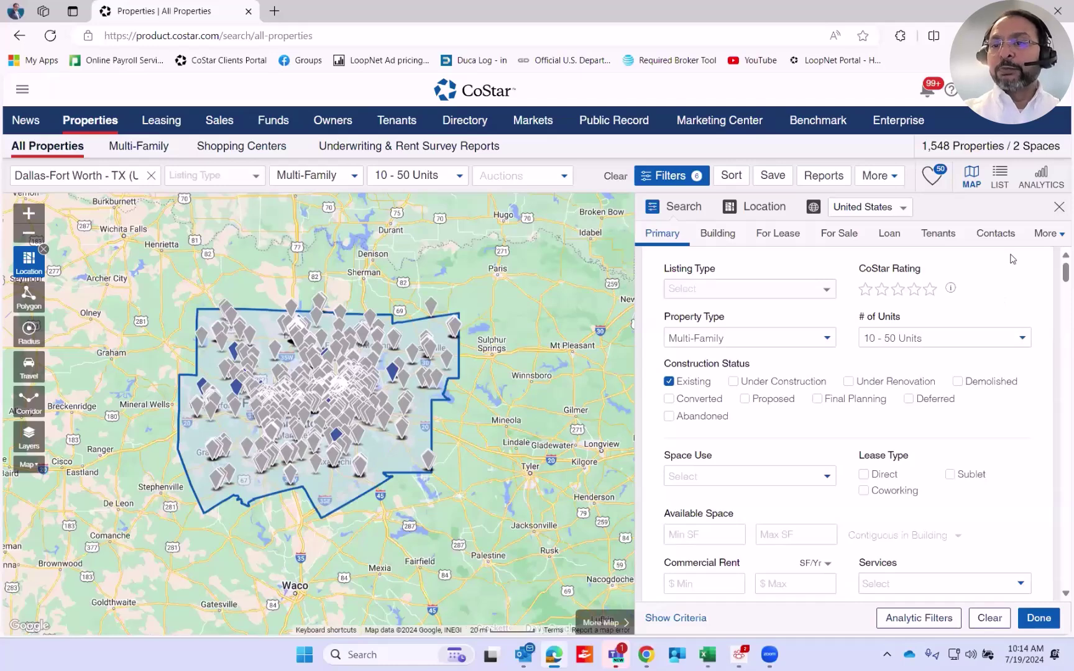
- Set the start of the Last Sale Date range in the Sale Comps filters to 01/01/2019
click(1043, 237)
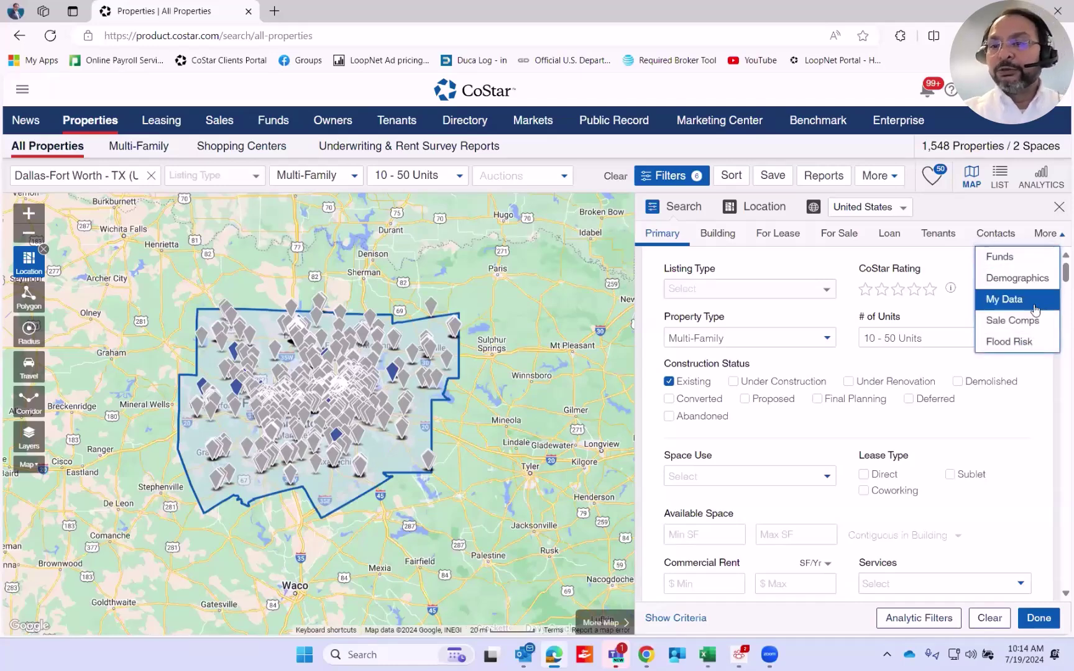
click(1013, 320)
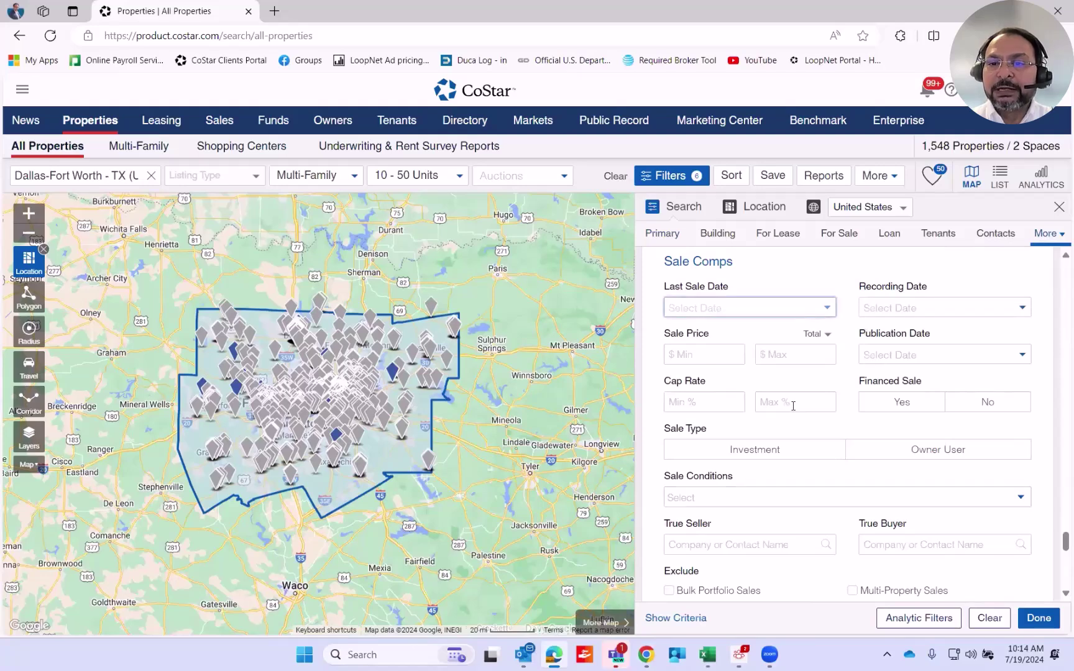
click(729, 409)
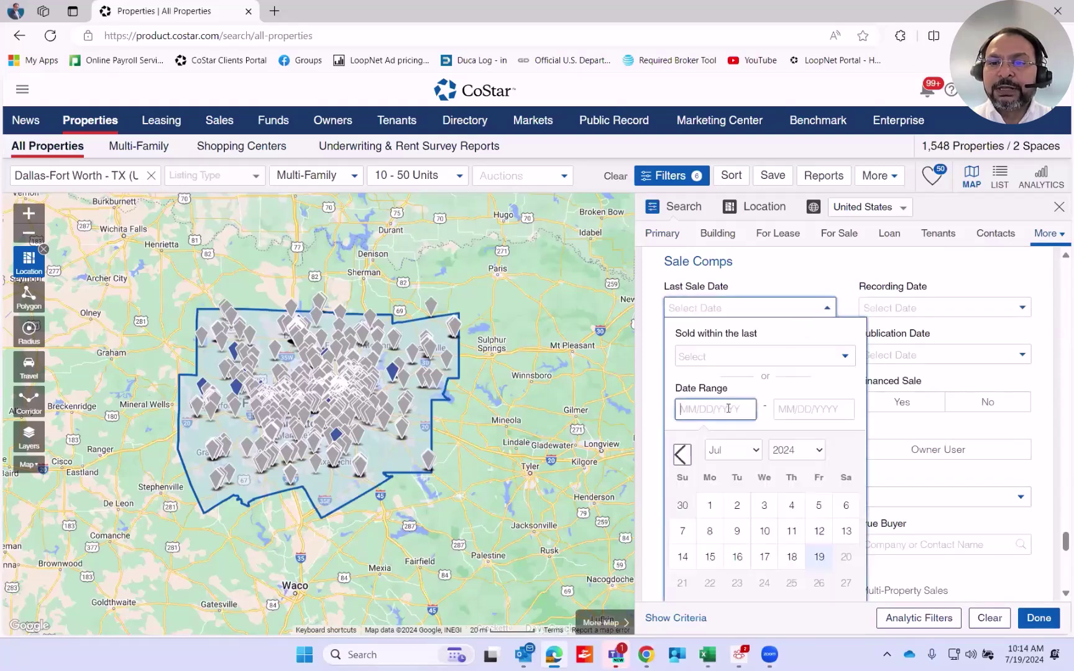
click(821, 452)
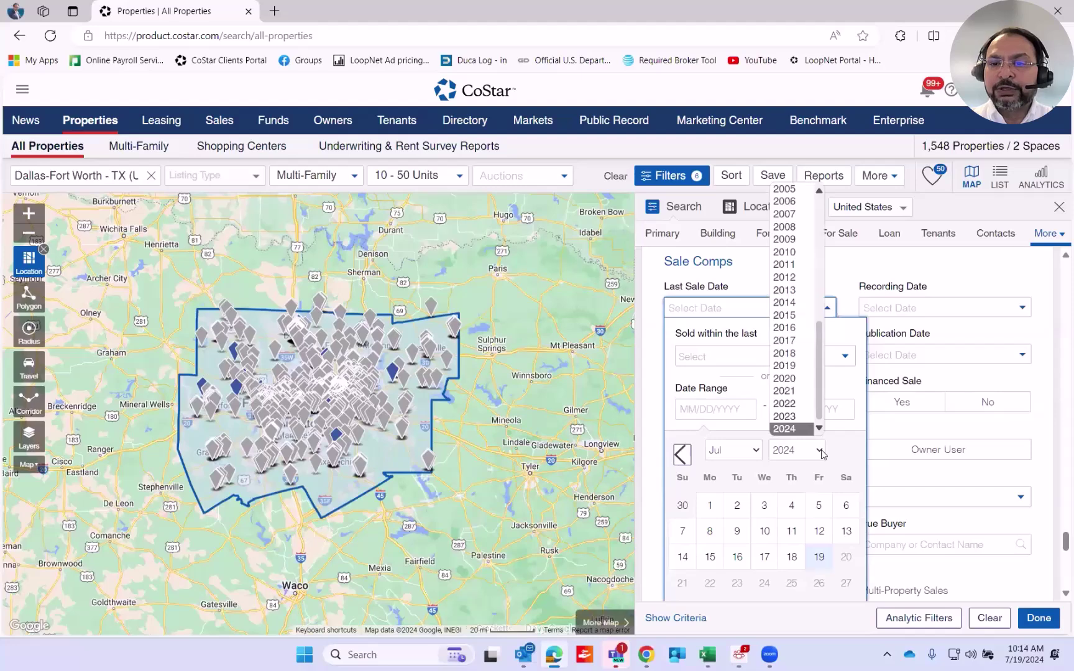
click(792, 367)
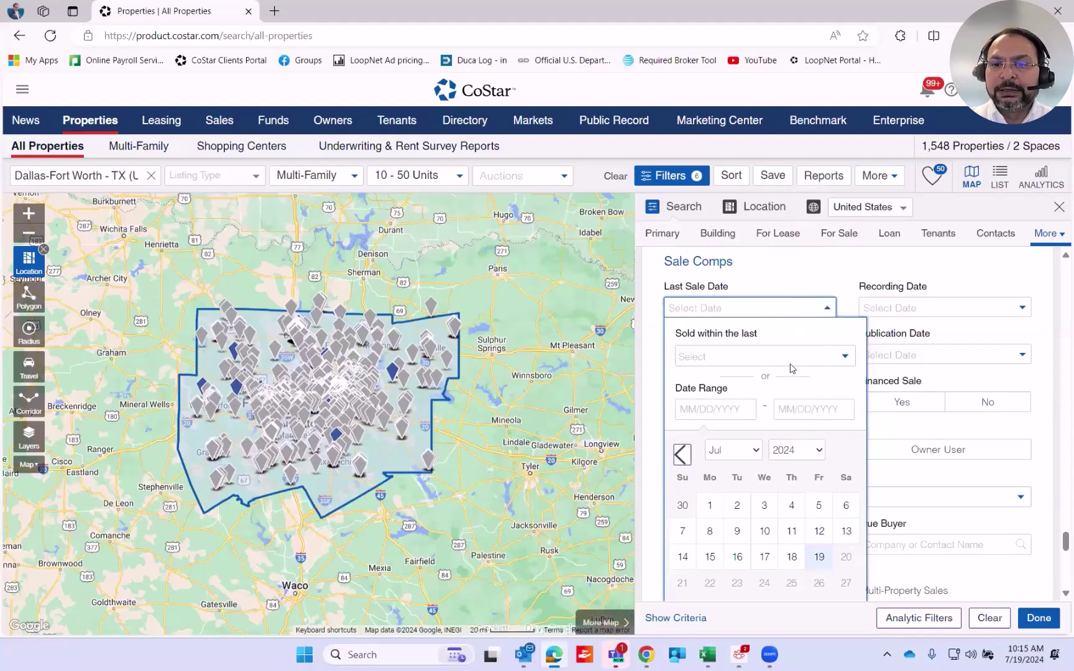
click(759, 452)
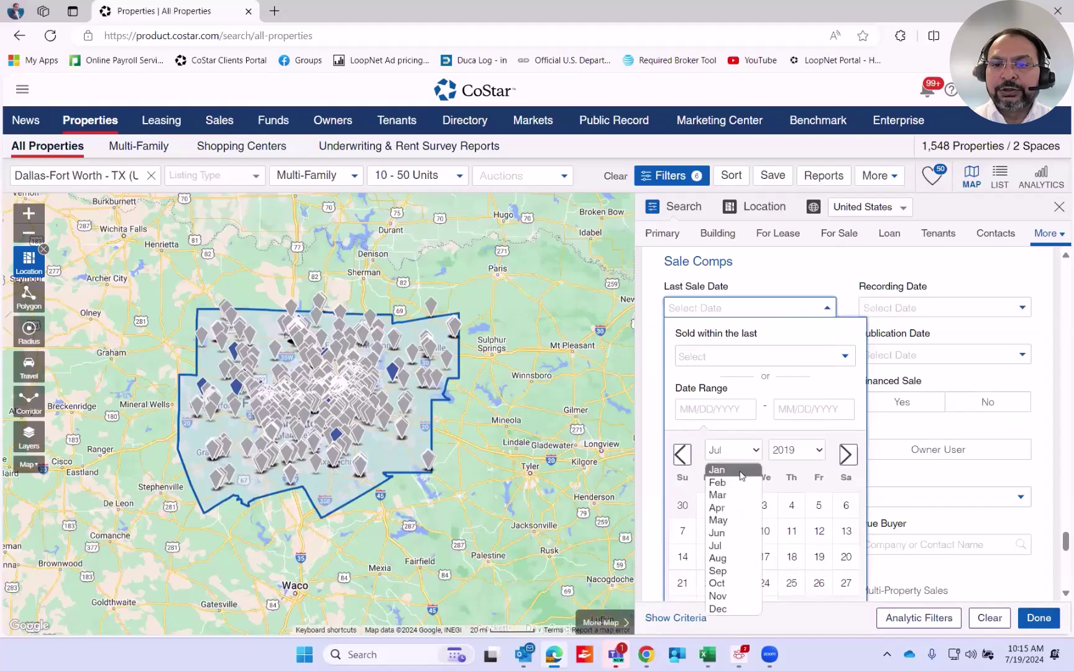
click(721, 471)
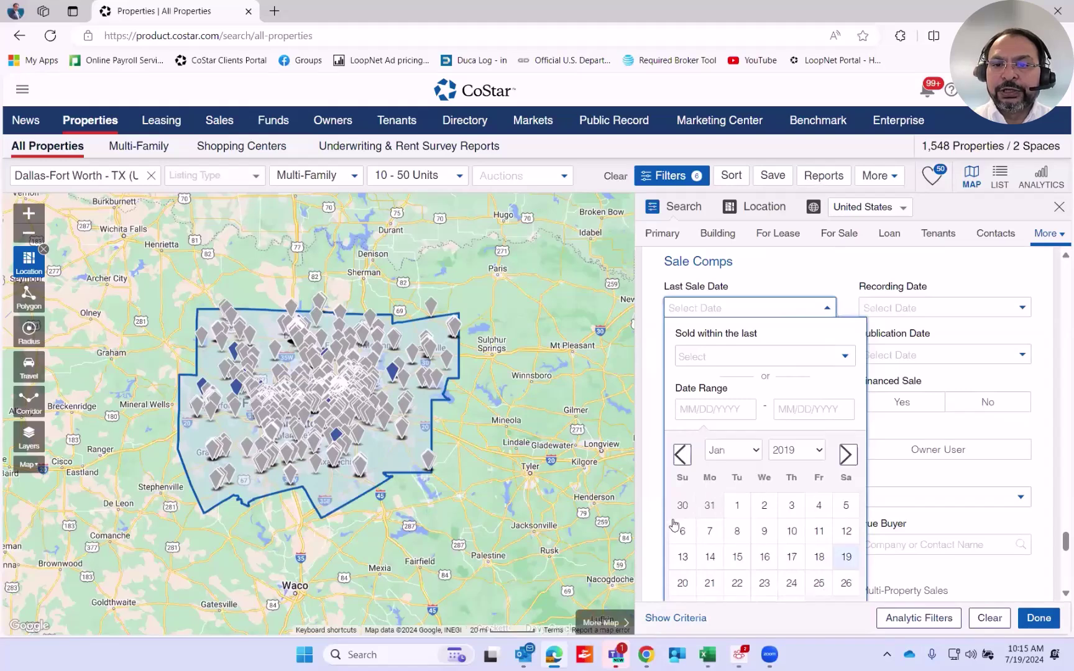
click(738, 506)
- Set the end of the Last Sale Date range to 11/30/2021 and apply the filters
click(822, 412)
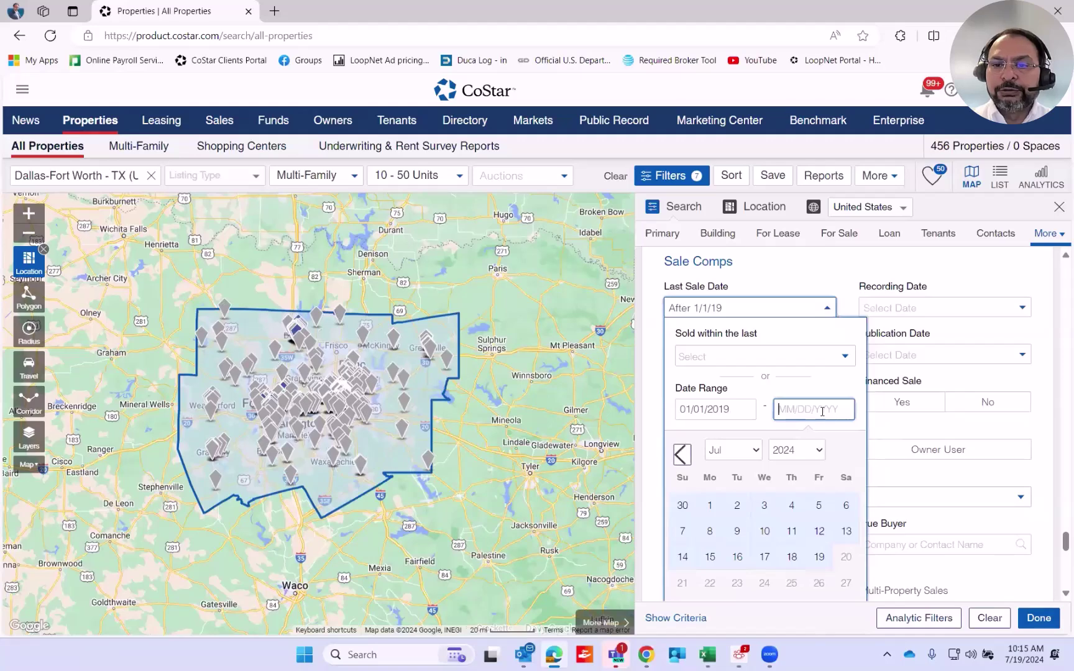
click(814, 454)
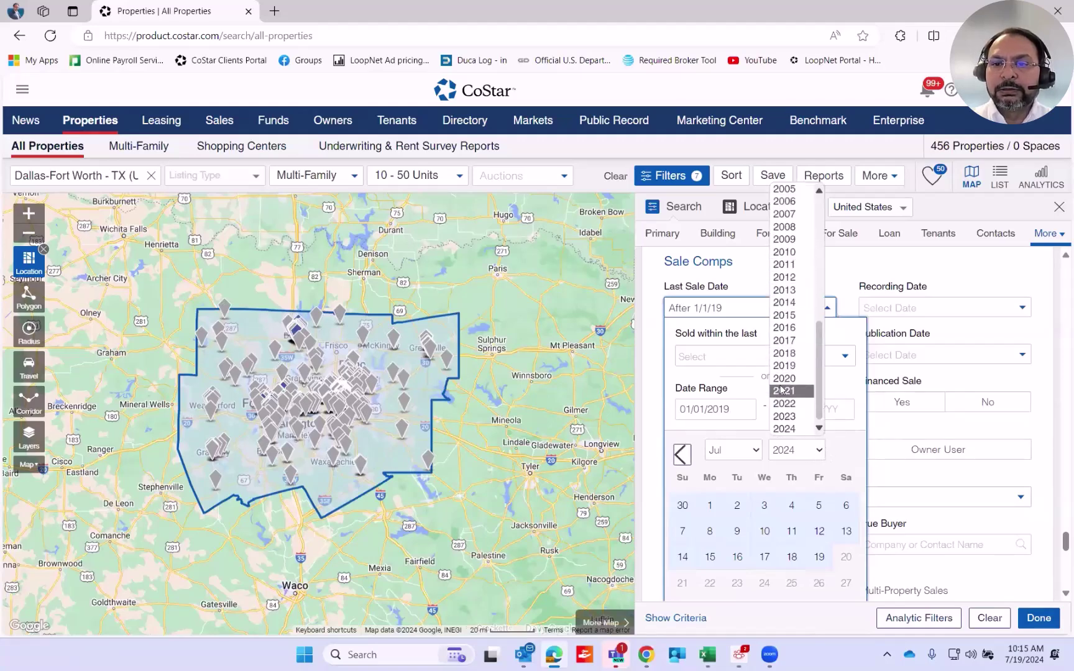
click(782, 390)
click(744, 454)
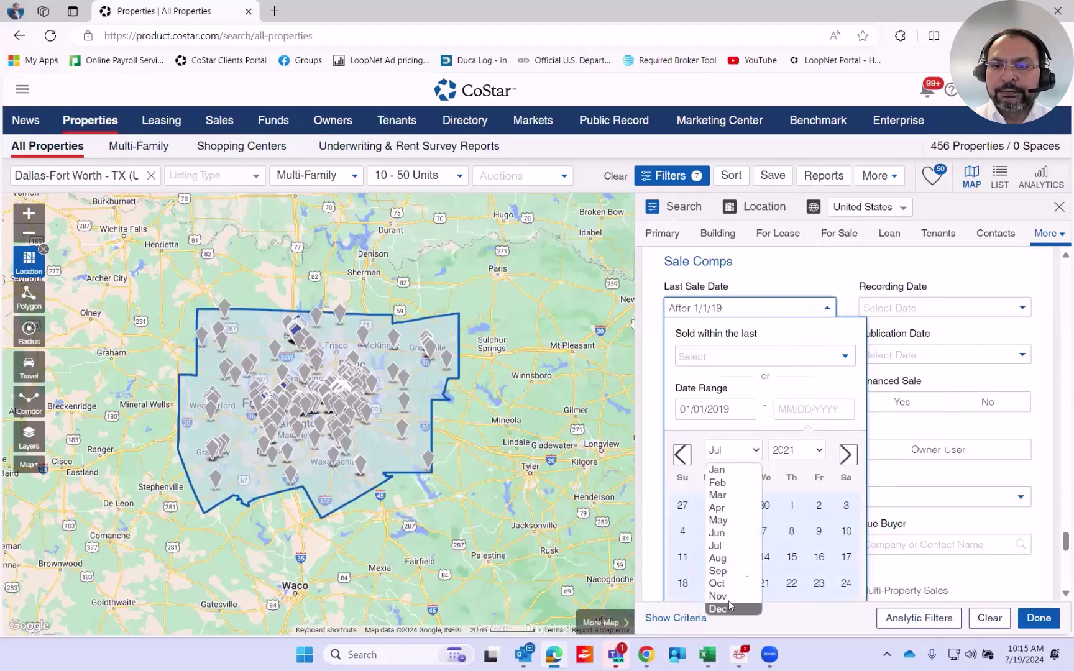
key(Return)
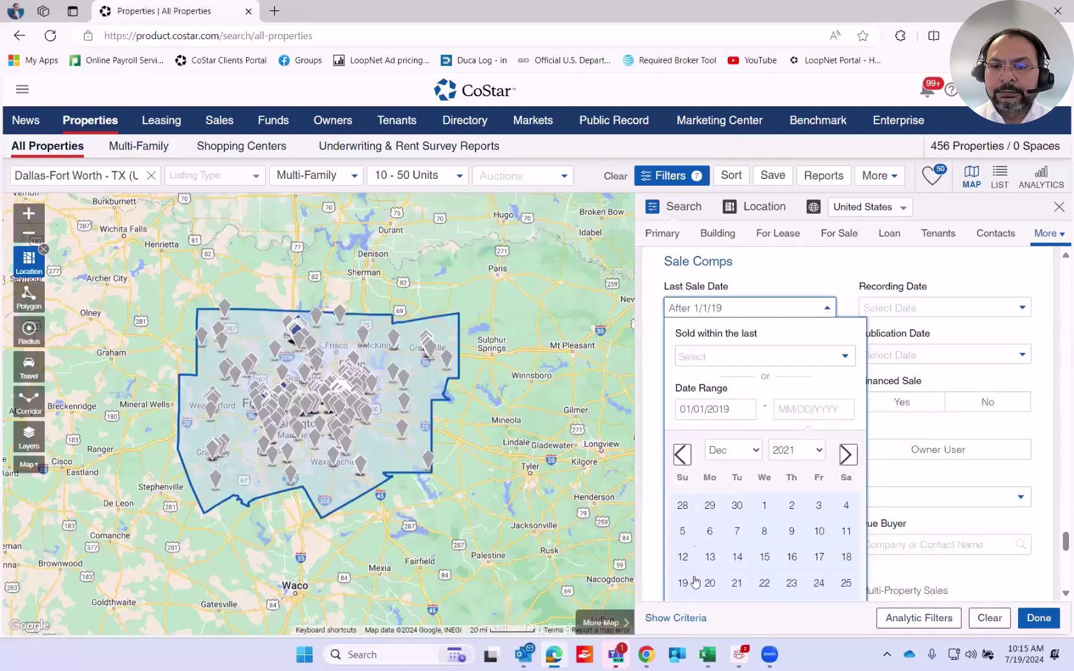
click(741, 509)
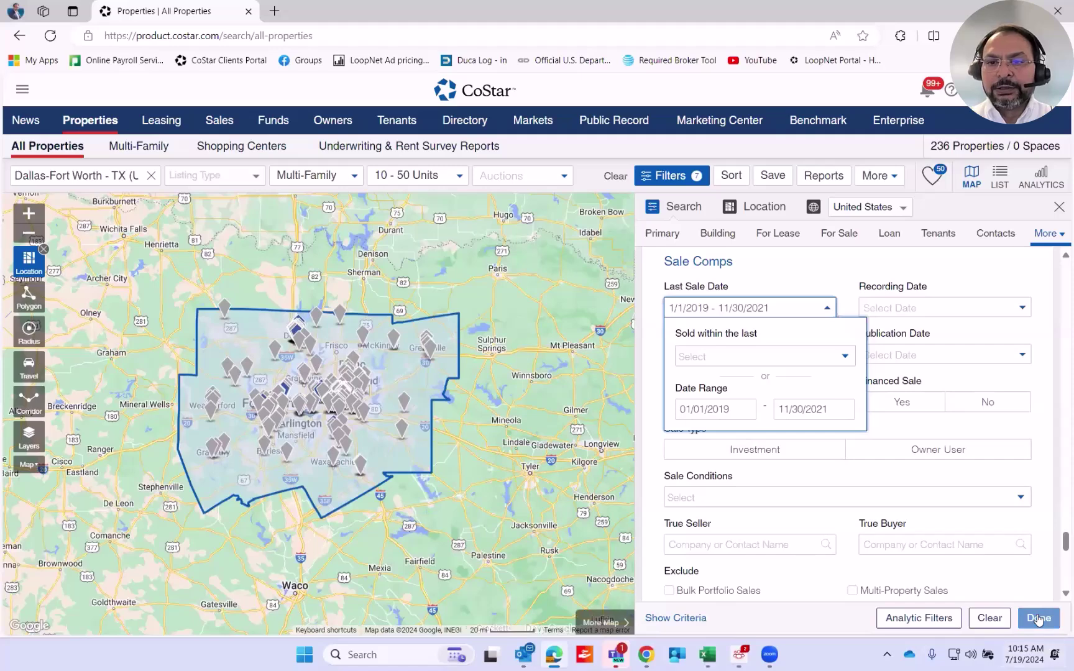
drag(931, 147, 964, 147)
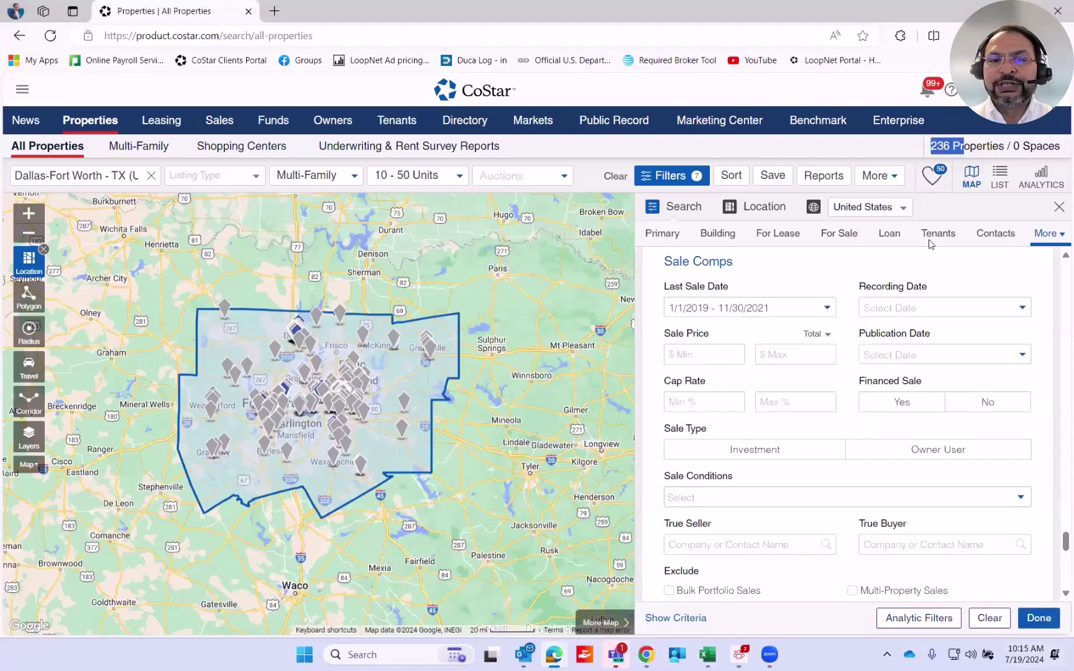
click(1039, 621)
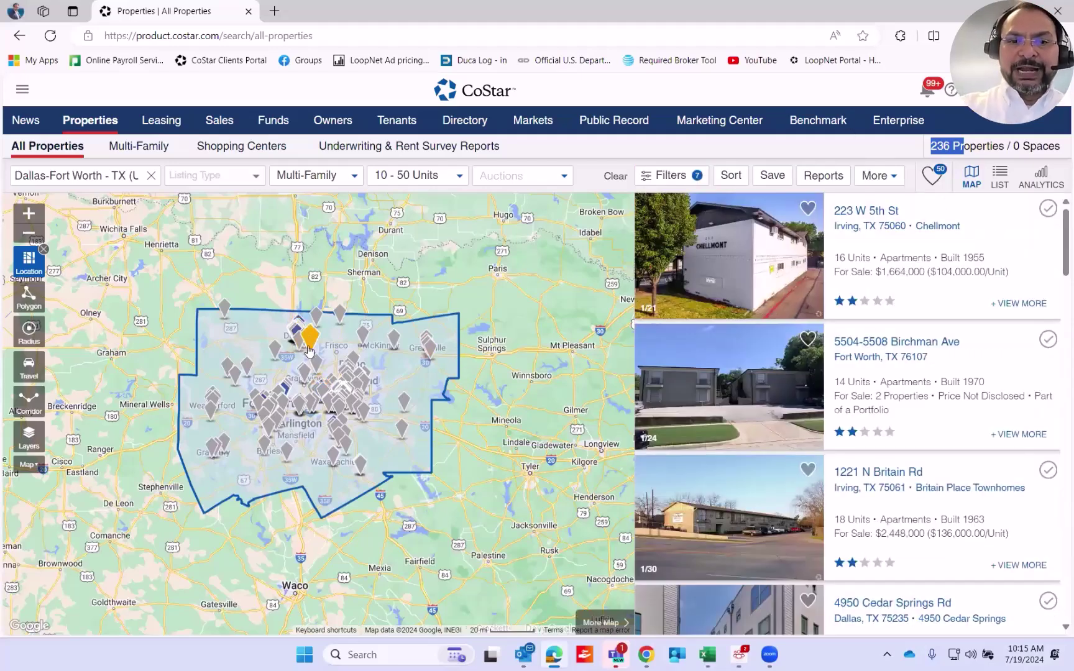
- Narrow the results to properties with the listing type For Sale
mouse_move(291, 330)
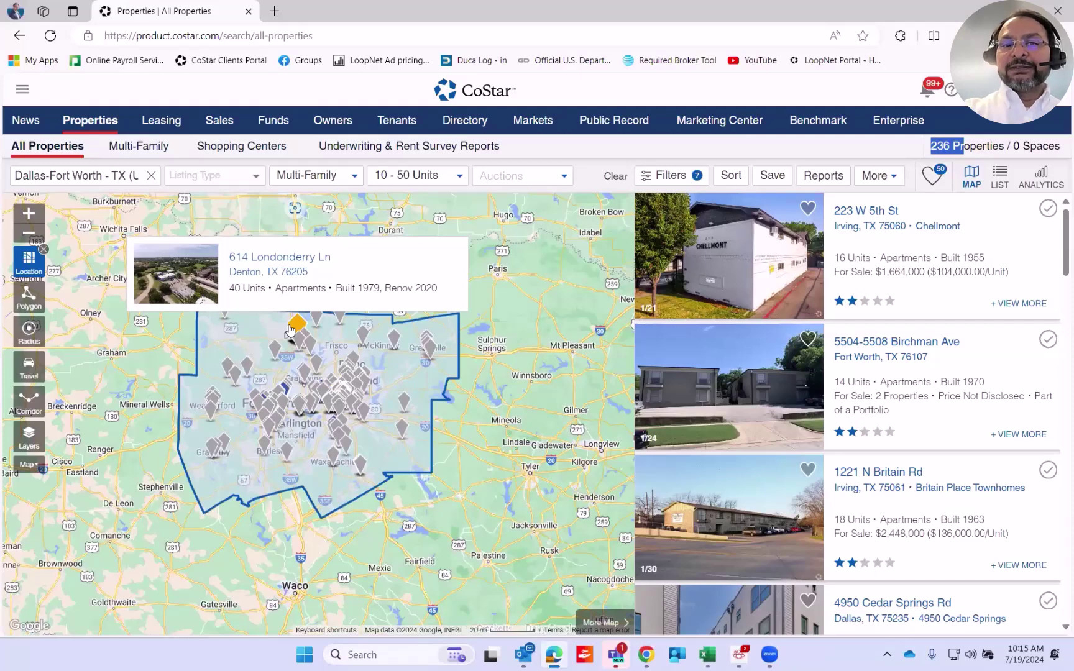
click(209, 176)
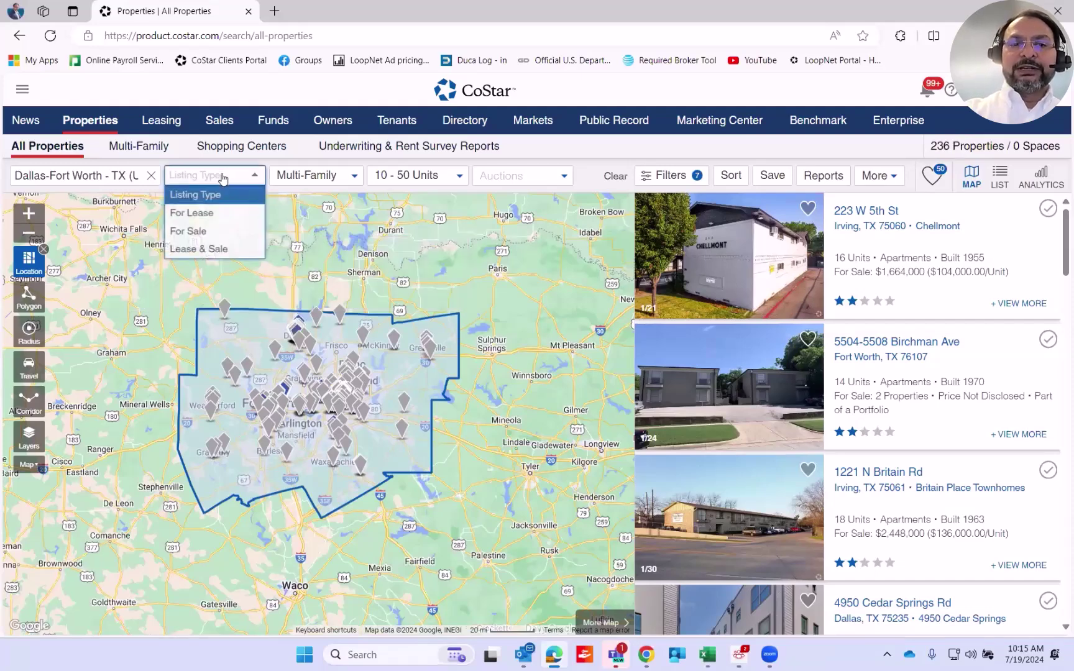
click(188, 231)
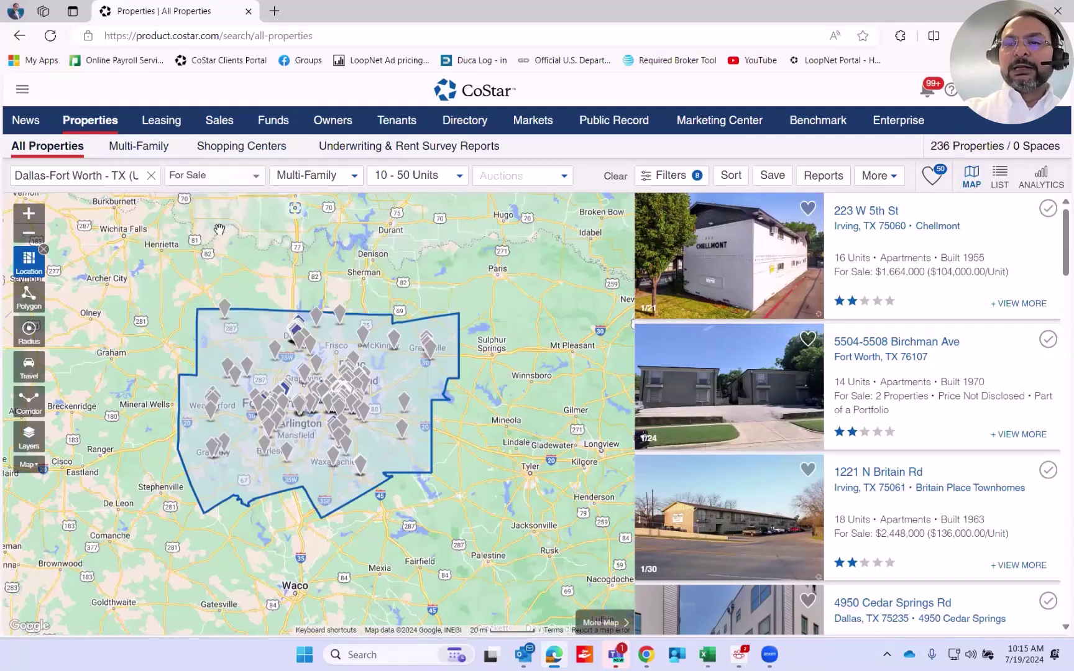
drag(936, 146, 1019, 149)
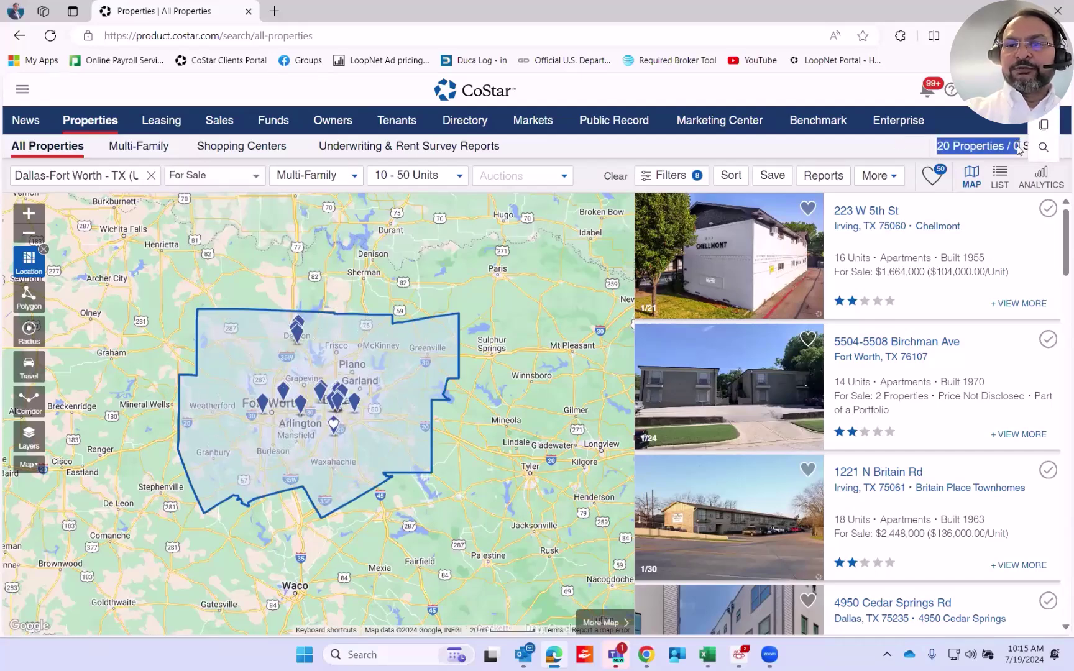
- Filter the results to For Sale properties that are not visible in LoopNet
click(648, 182)
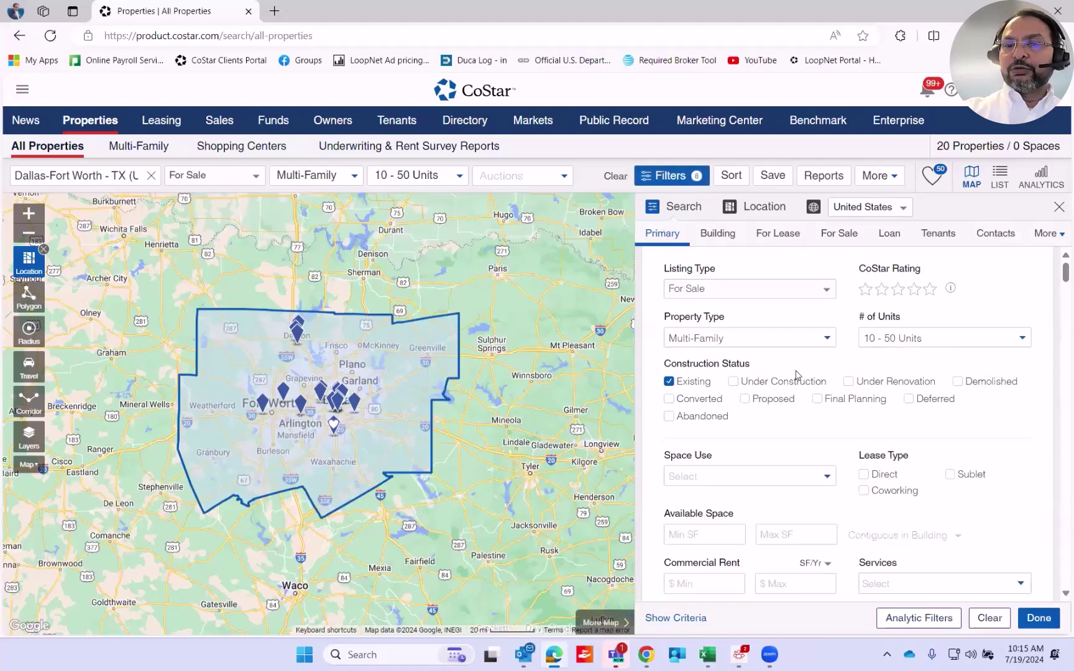
scroll(784, 428, down, 3)
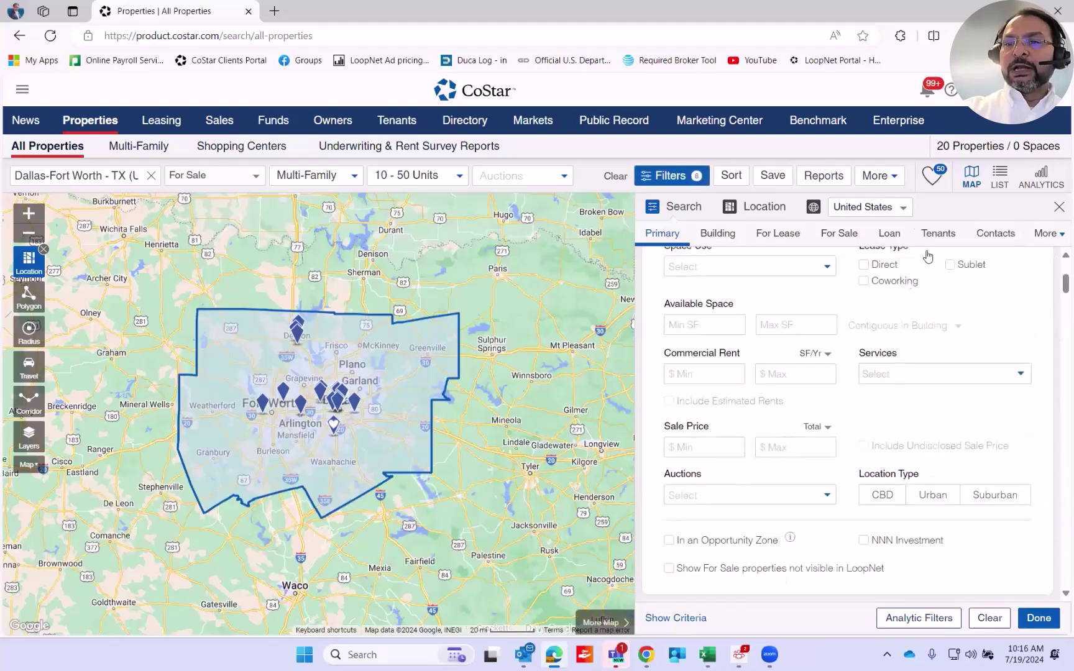
scroll(849, 378, down, 2)
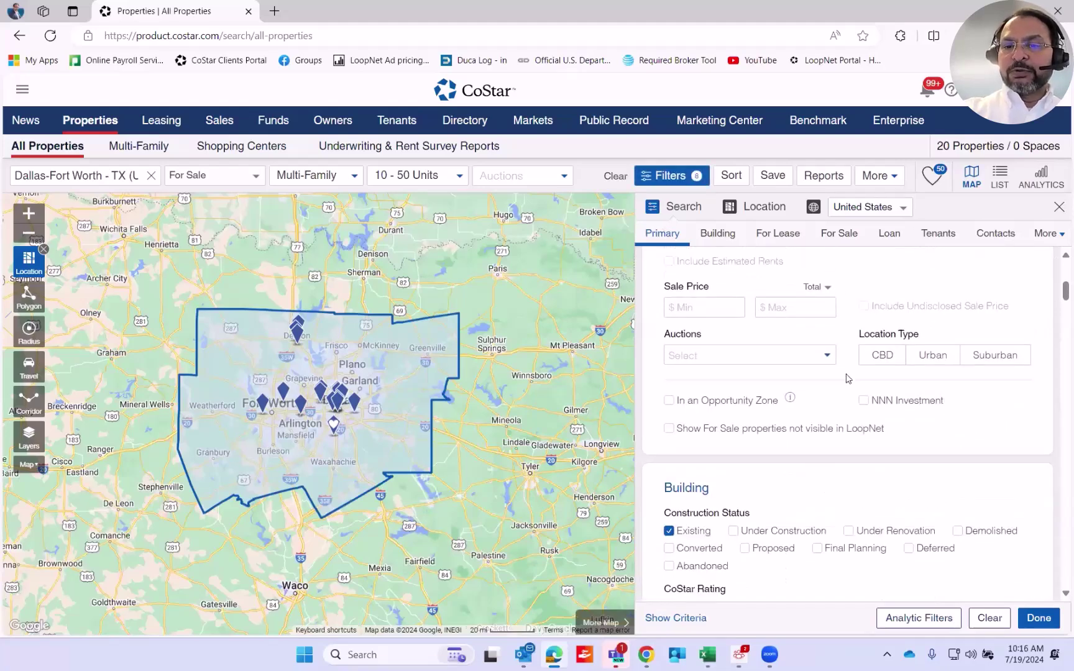
click(669, 429)
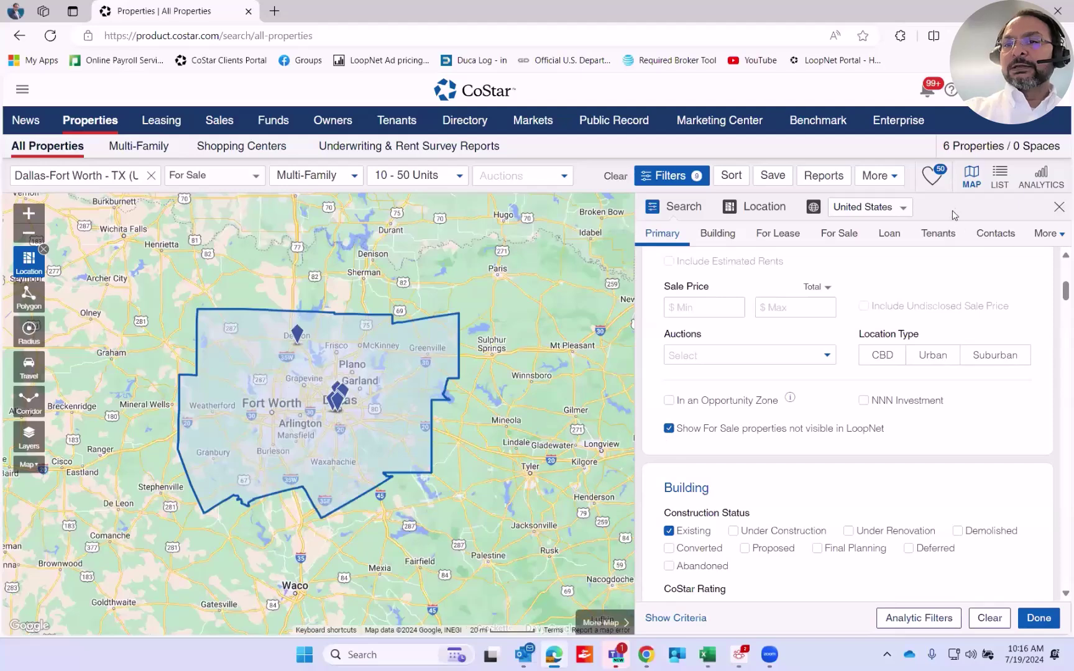
- Stop limiting the results to For Sale properties not visible in LoopNet and apply the filters
drag(941, 145, 982, 147)
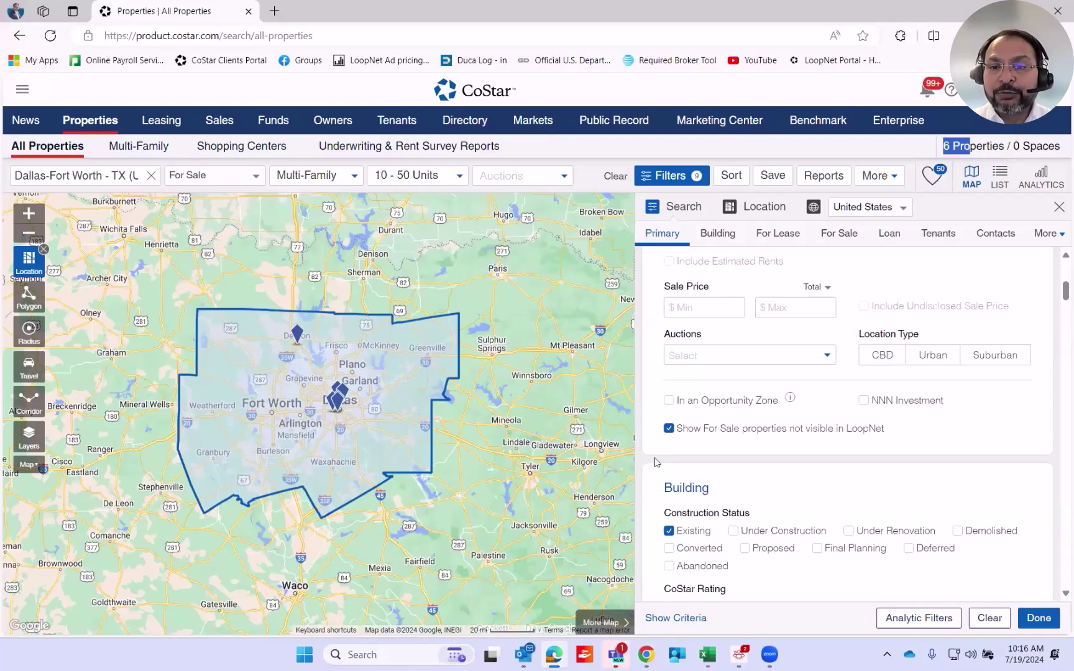
click(669, 429)
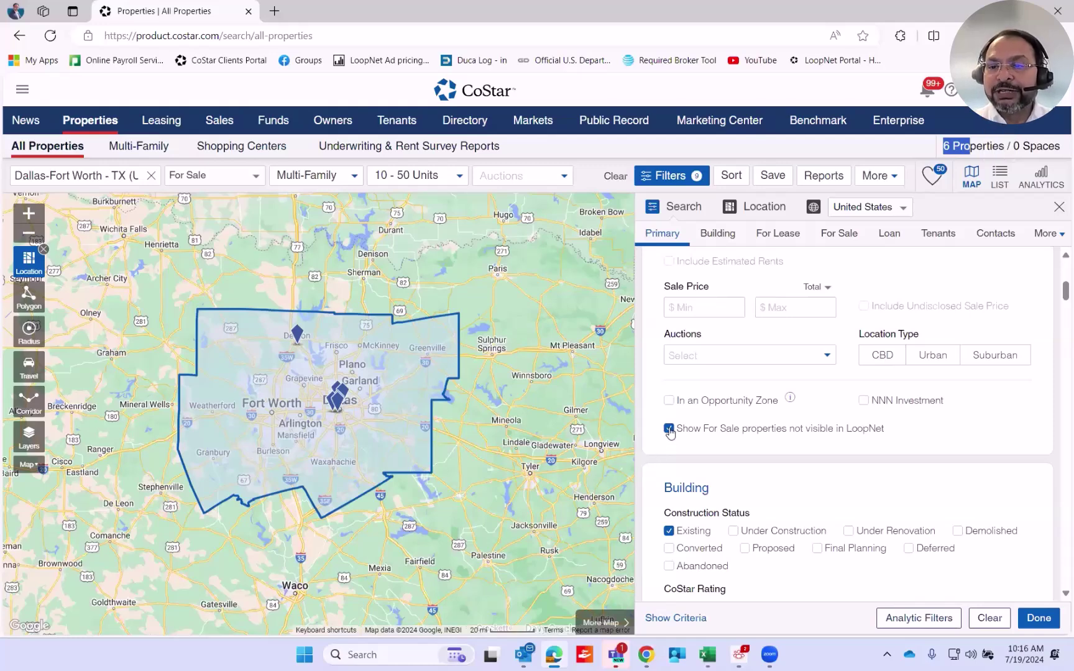
click(1039, 619)
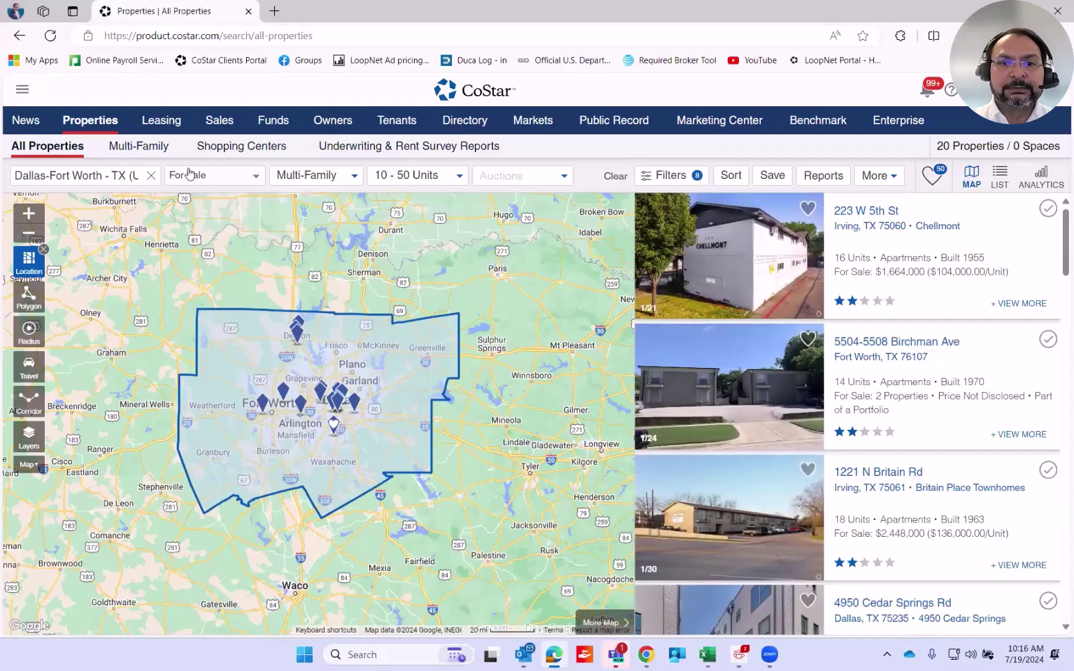
- Show the results as a list, clearing the listing type and setting it back to For Sale
click(227, 177)
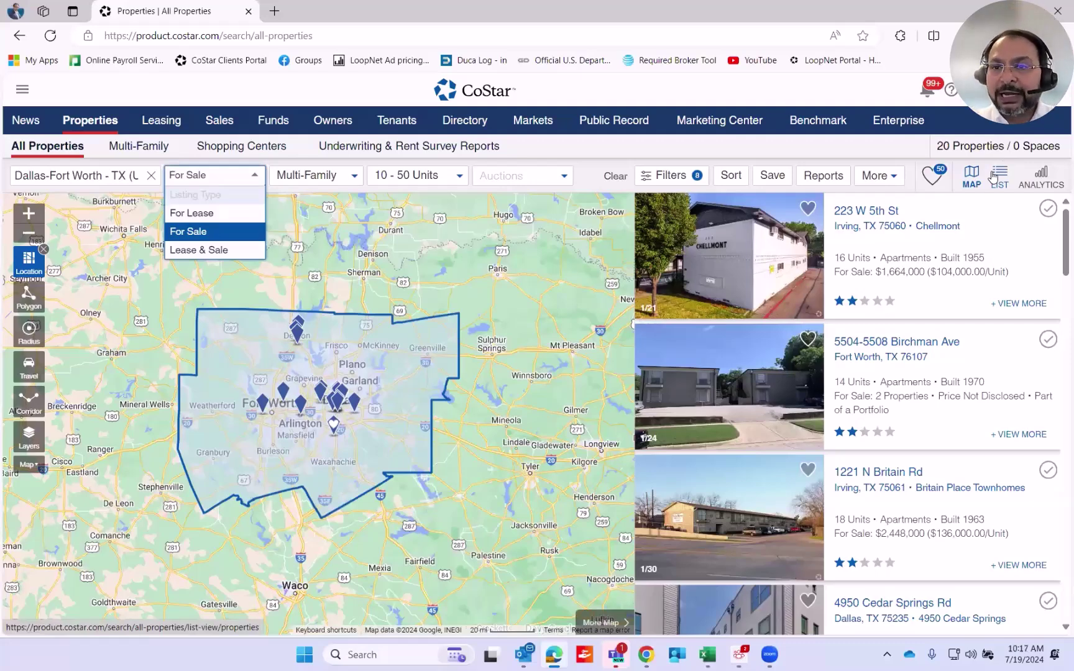
click(213, 196)
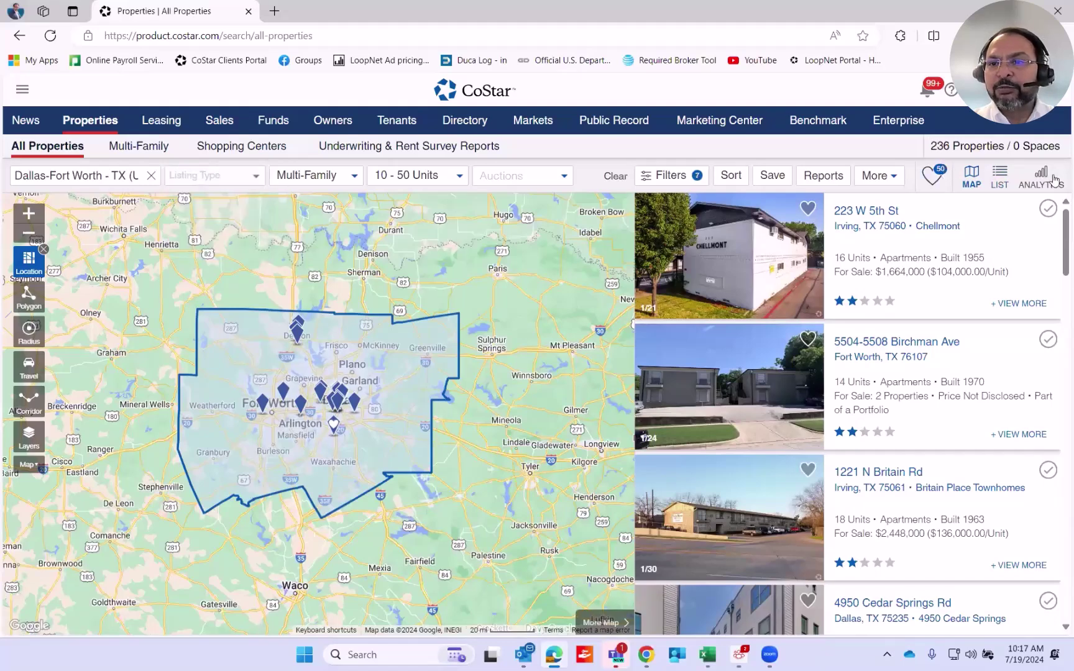
click(1000, 177)
click(210, 177)
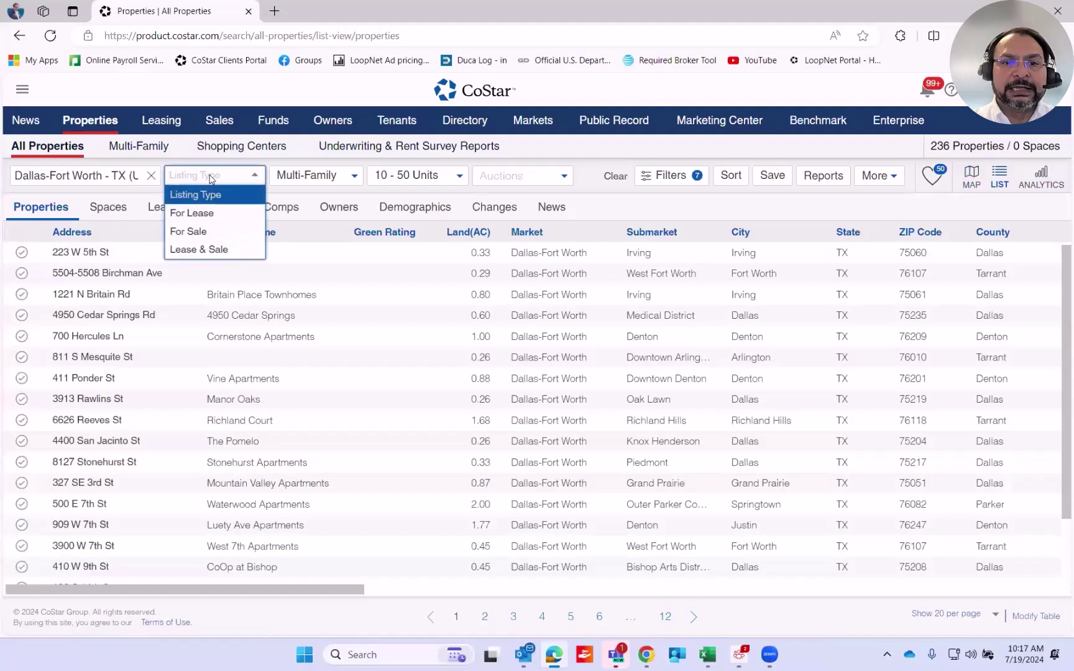
click(211, 232)
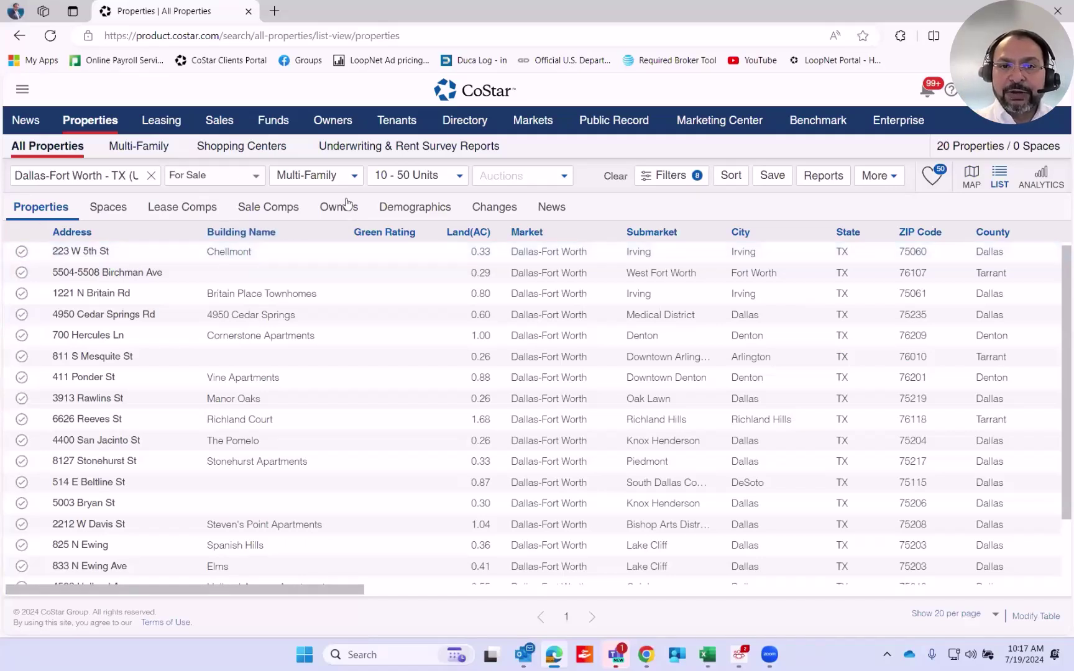
- Remove all listed For Sale properties from the search results and clear the listing type filter
click(21, 252)
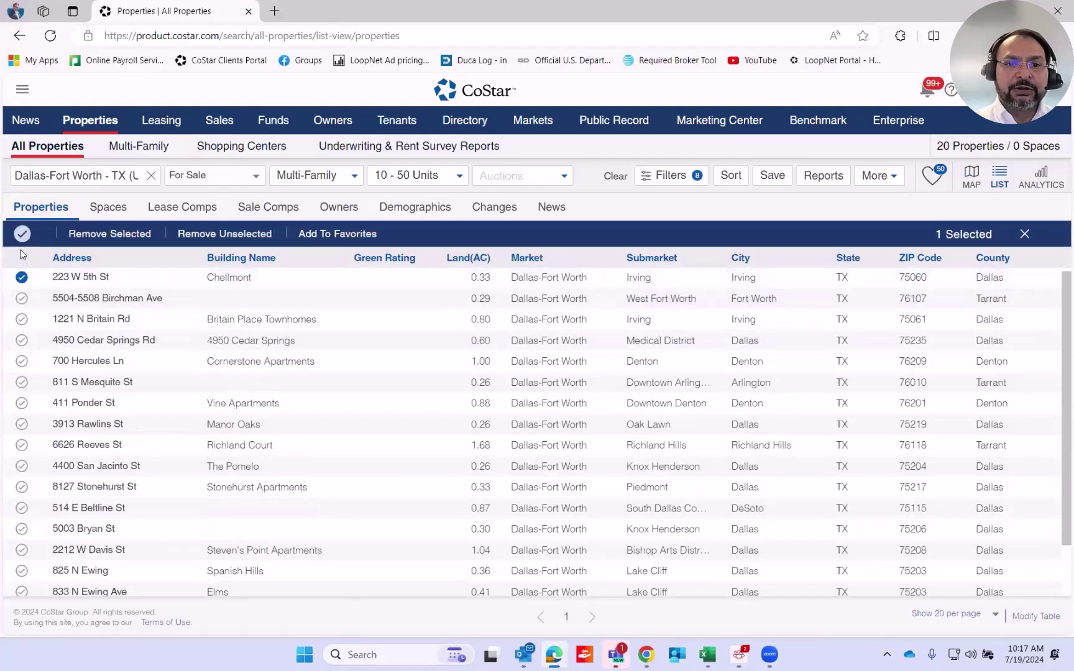
click(22, 234)
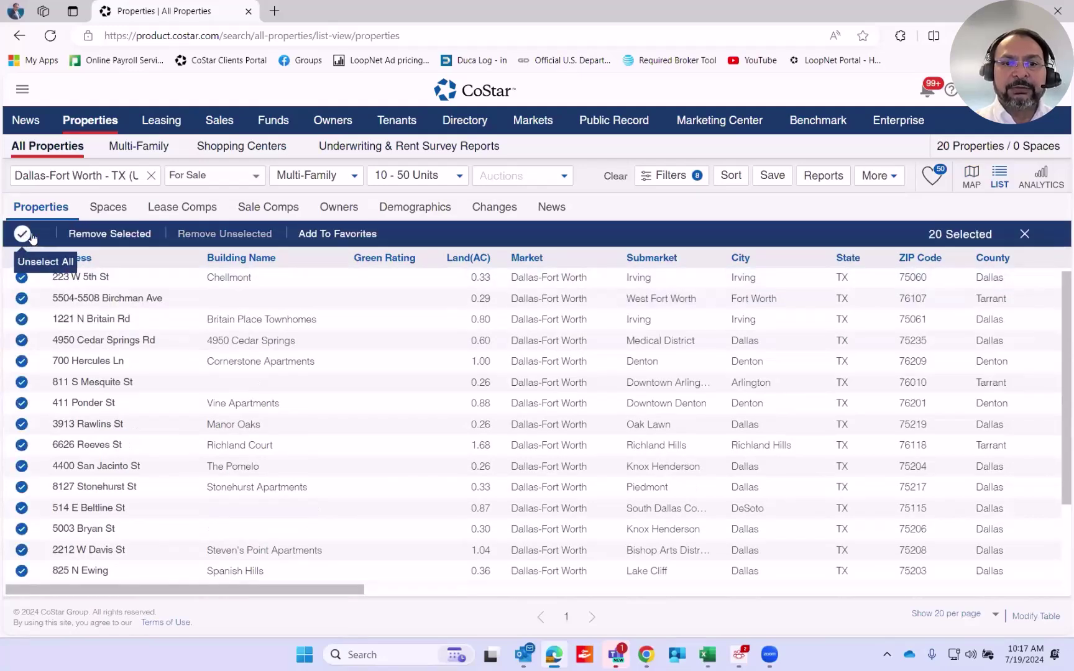
click(105, 235)
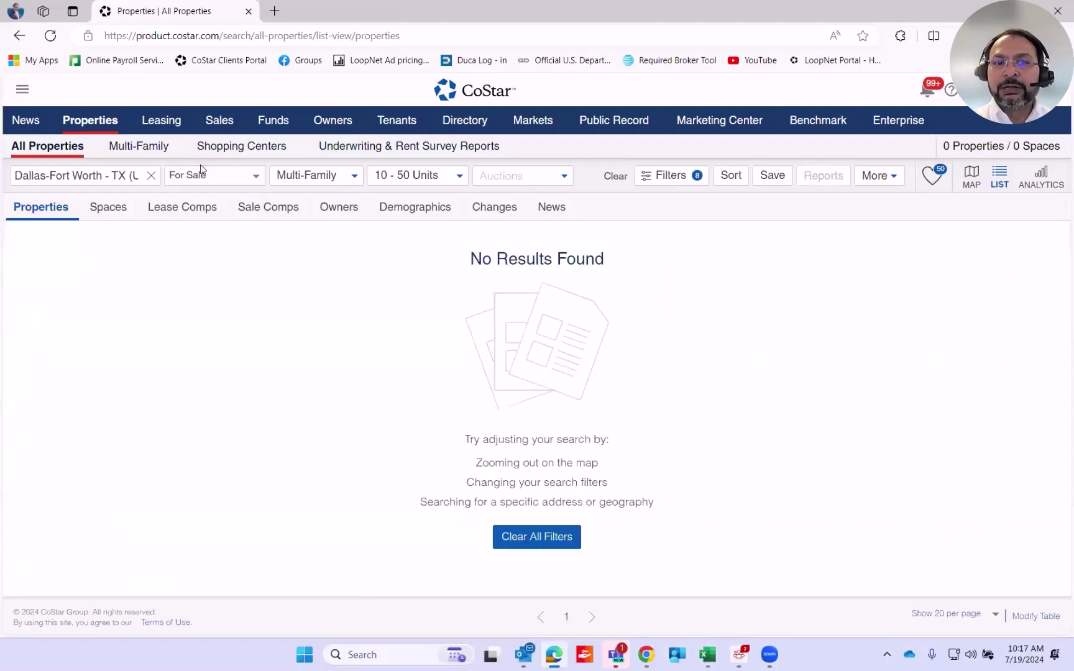
click(250, 179)
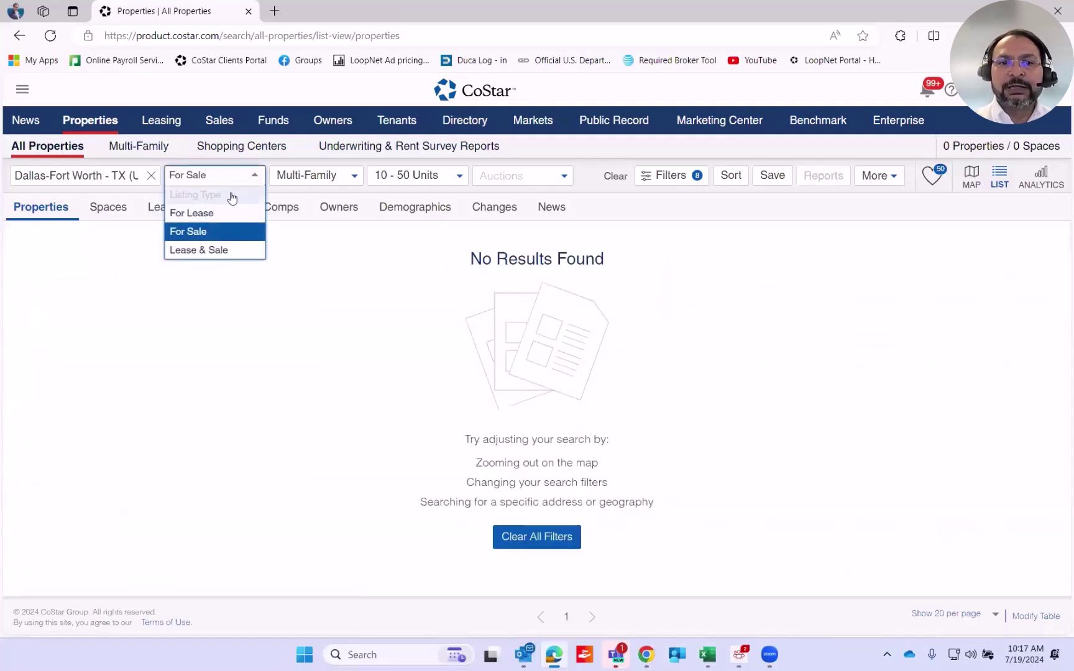
click(232, 196)
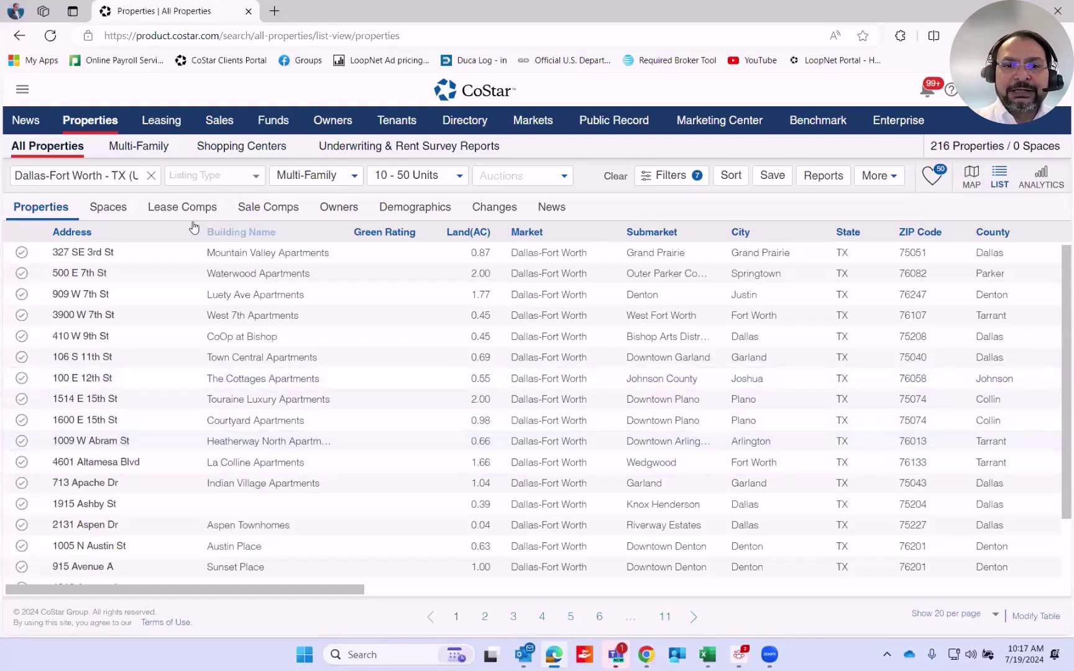
- Show the private owners of the remaining properties, sorted by number of properties in the search, highest first
click(338, 212)
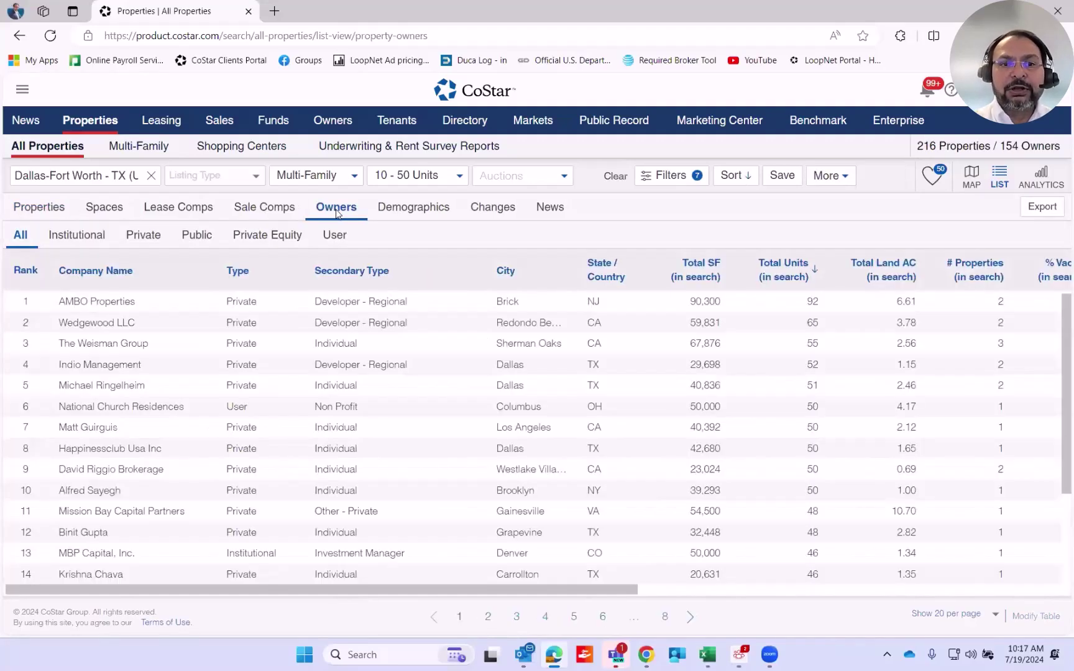
click(143, 239)
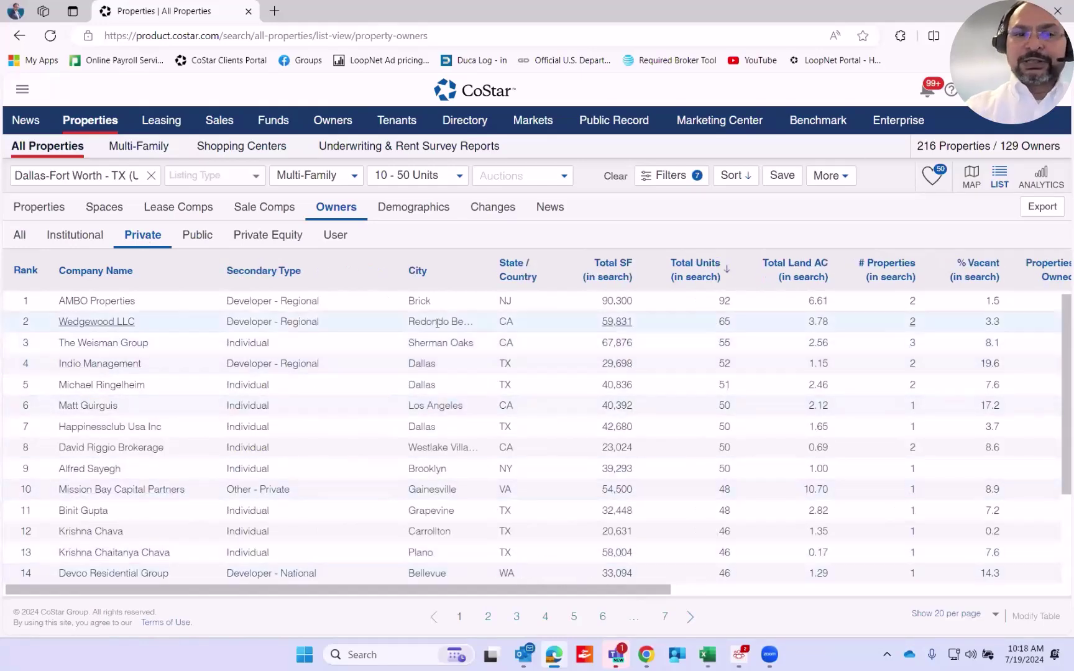
click(885, 275)
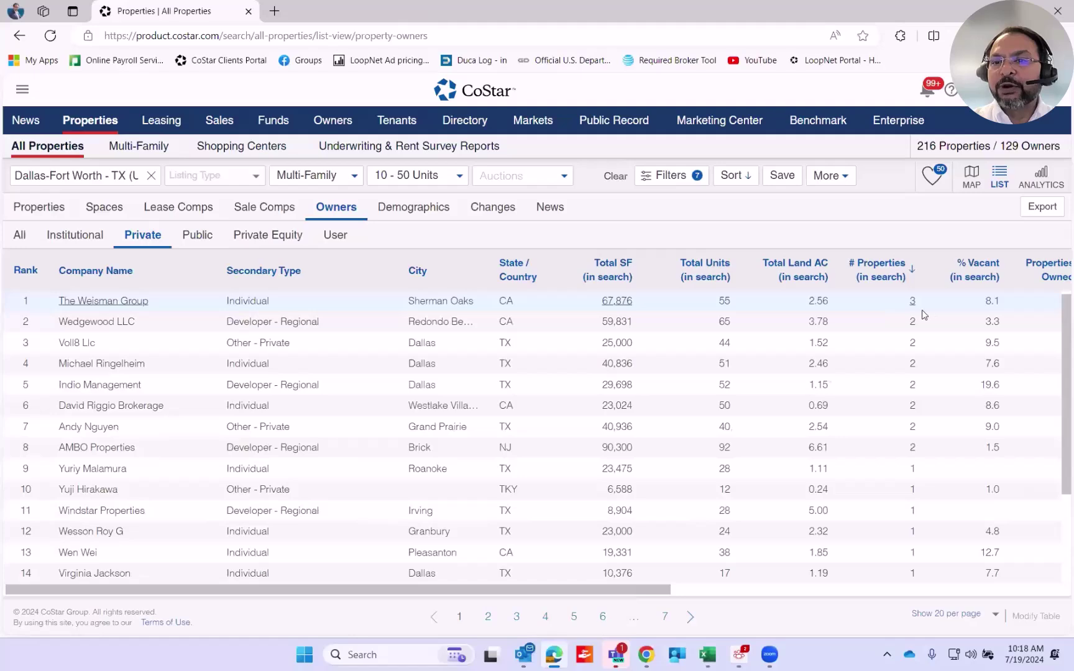
- Open the sale transactions of The Weisman Group in a separate window
click(106, 302)
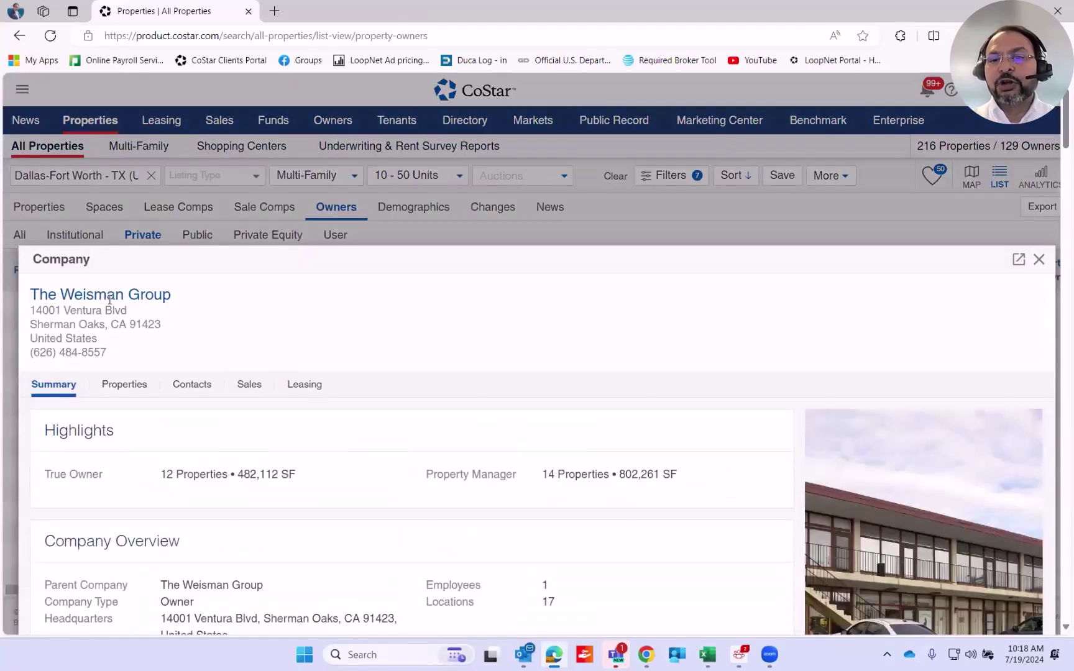
click(252, 386)
click(1023, 259)
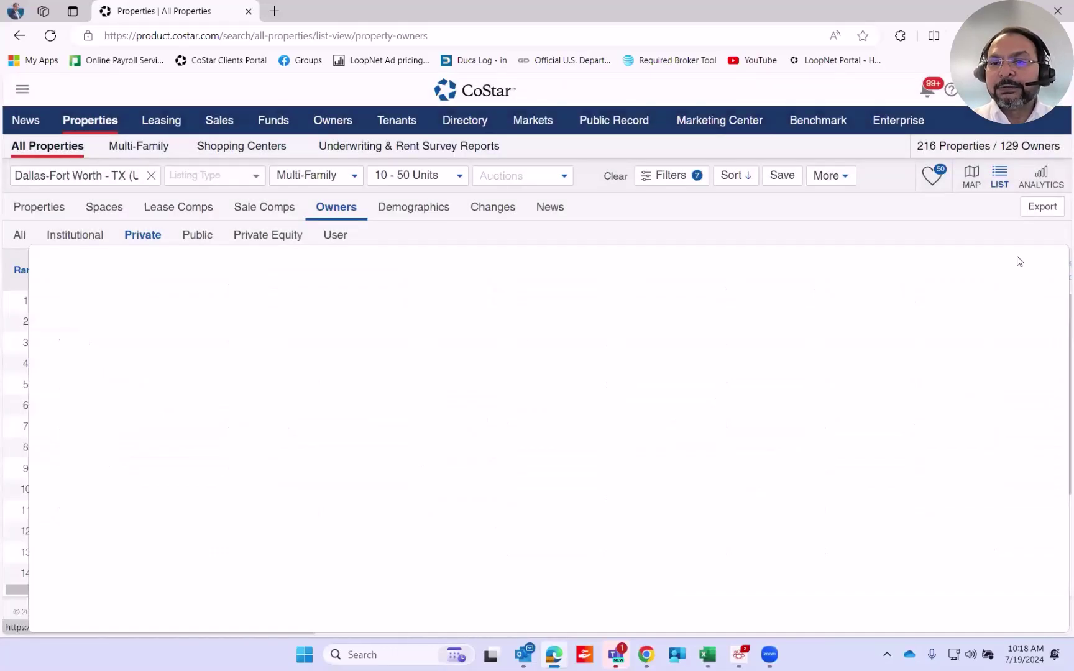
click(1020, 255)
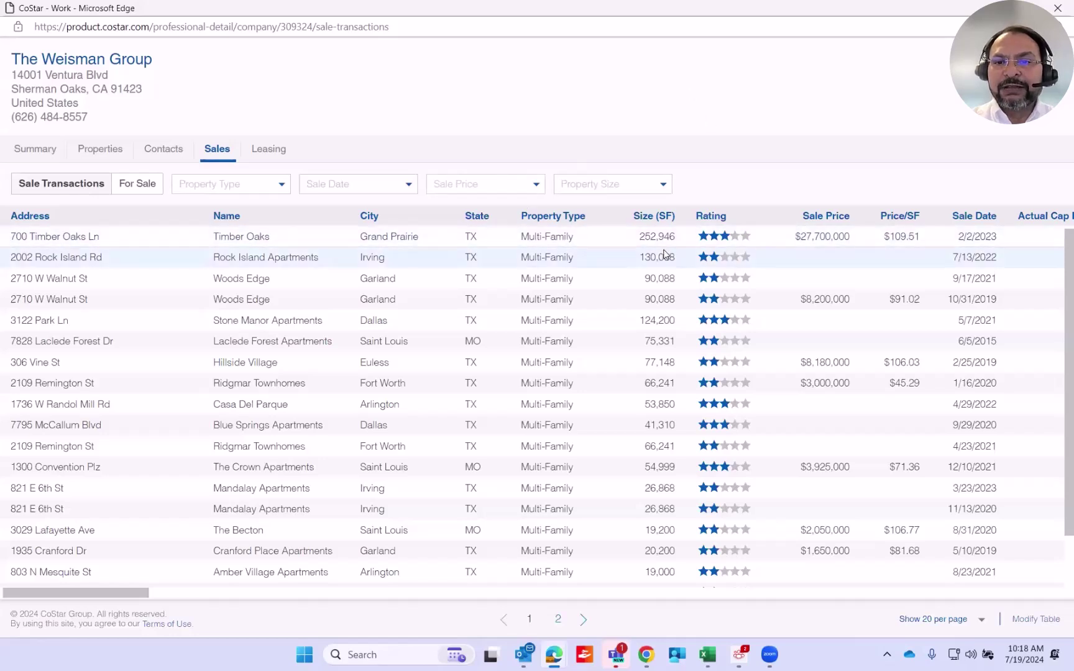
- Sort The Weisman Group's sale transactions by sale date, newest first, and examine their true buyers and sellers
click(961, 219)
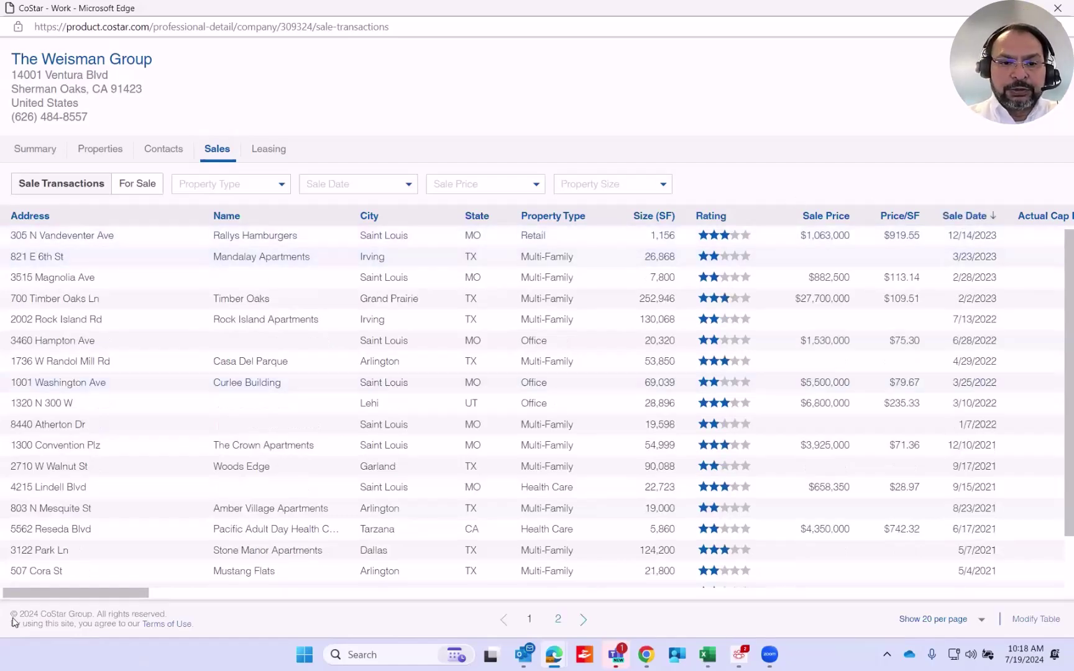
drag(111, 595, 250, 617)
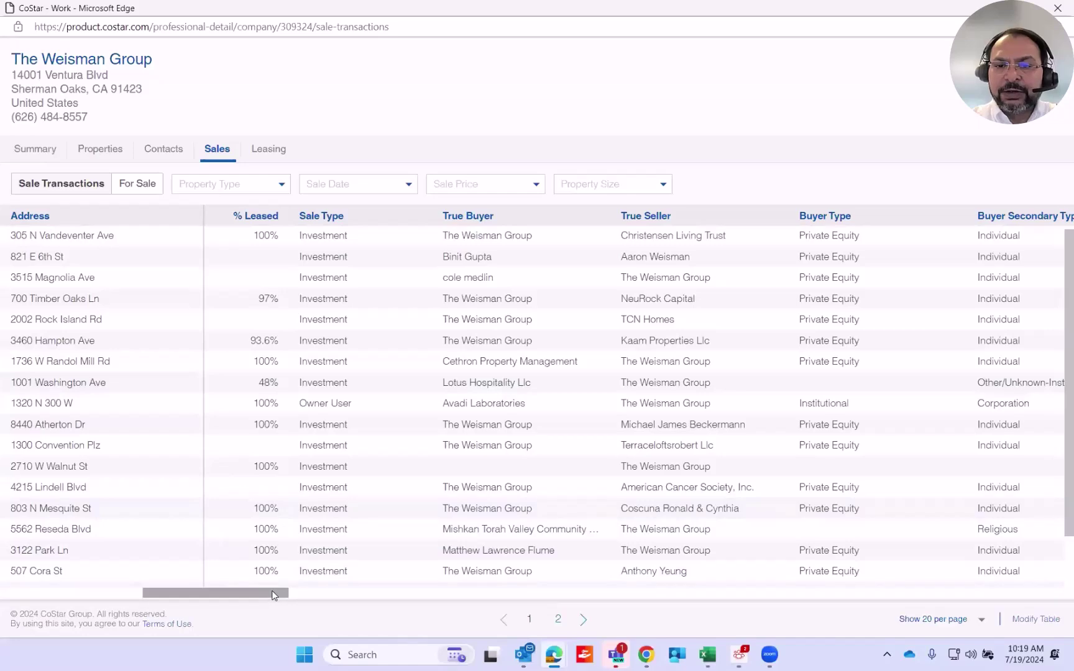
drag(271, 594, 101, 597)
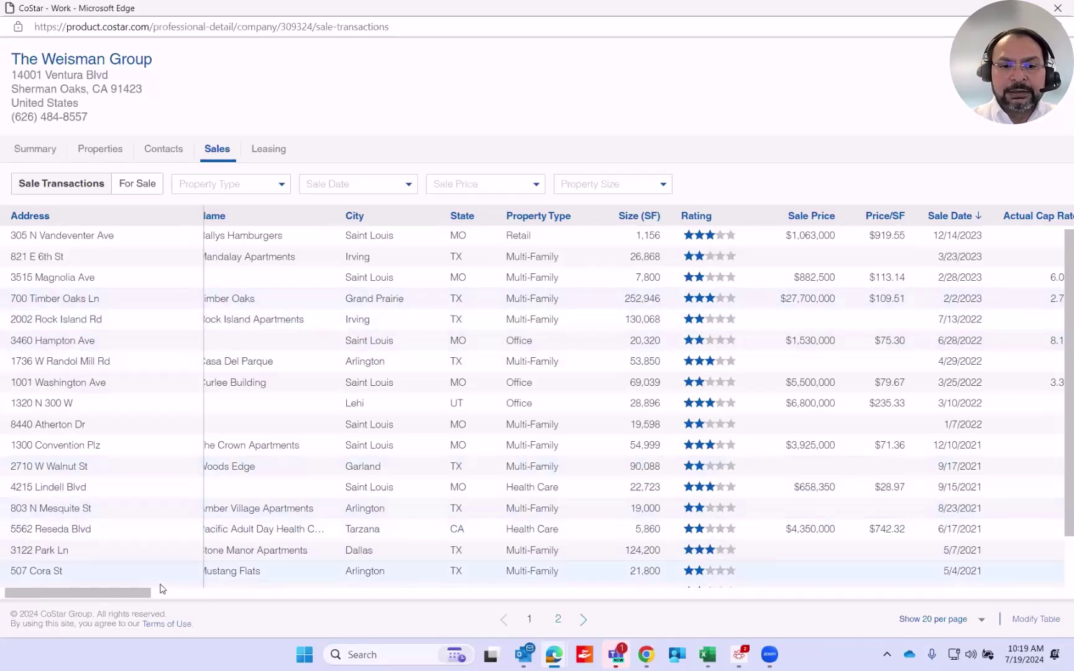
drag(155, 594, 108, 547)
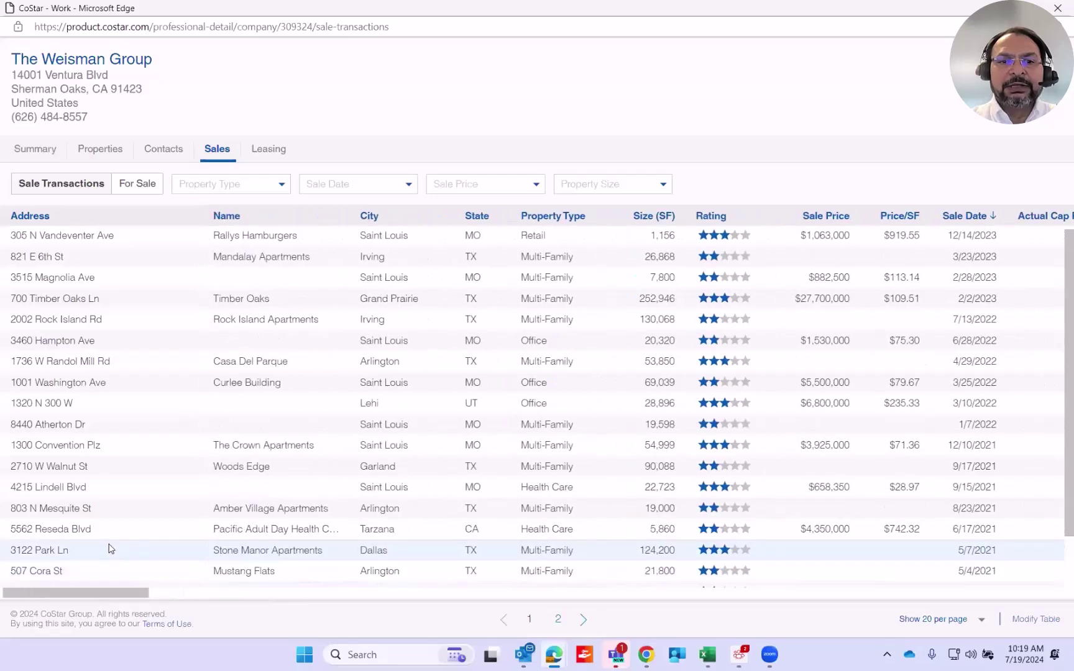
- Show The Weisman Group's properties and filter them to the Multi-Family property type
click(85, 150)
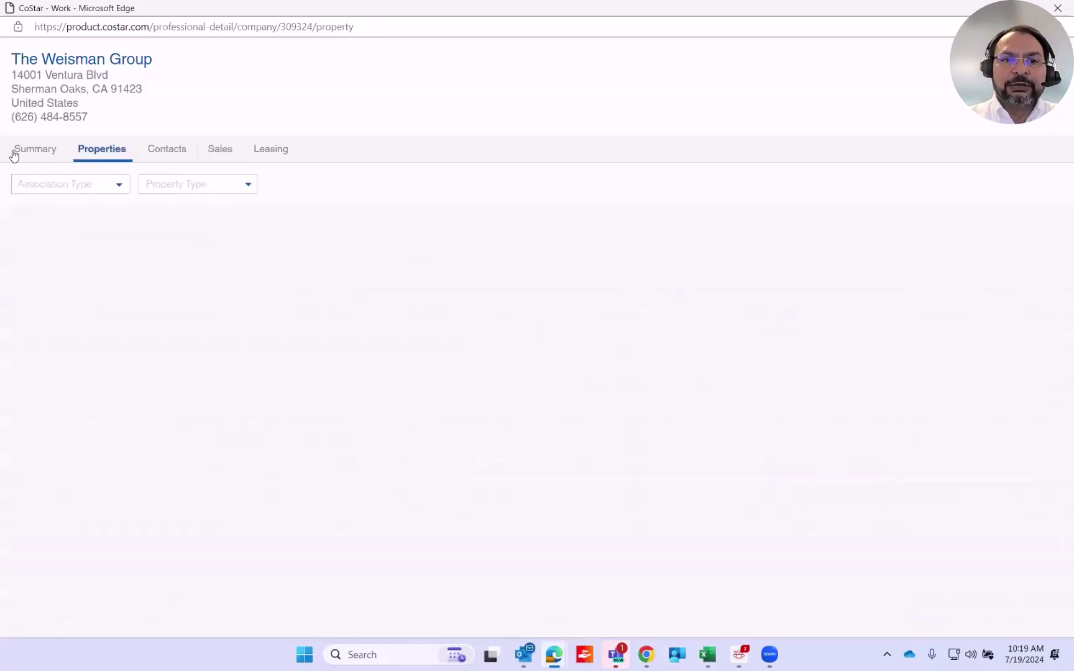
click(187, 183)
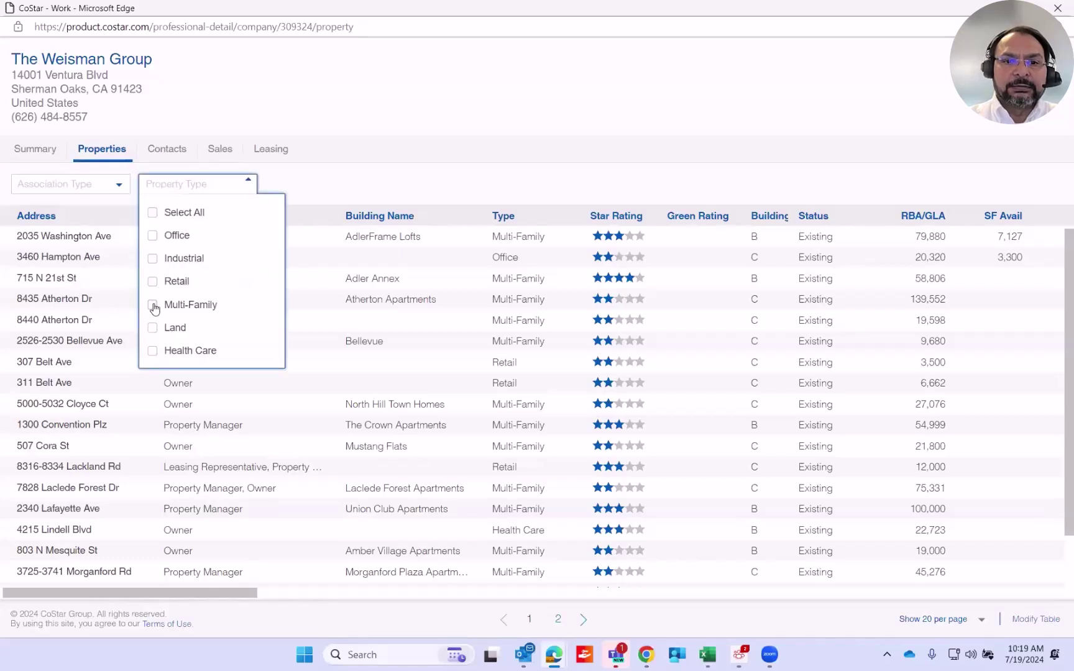
click(153, 305)
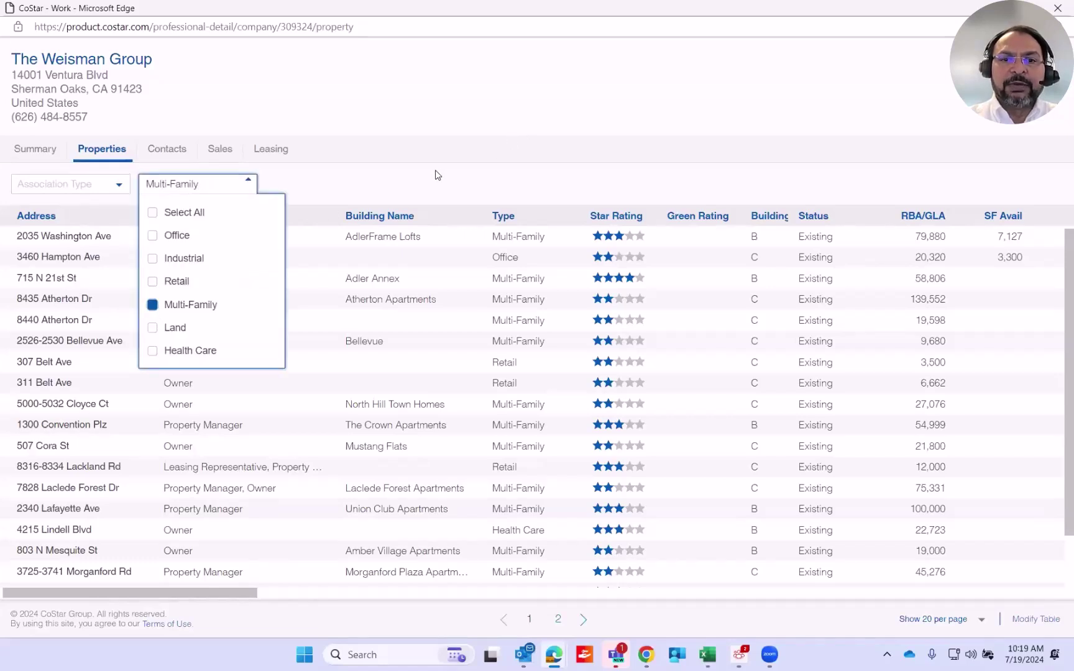
click(437, 172)
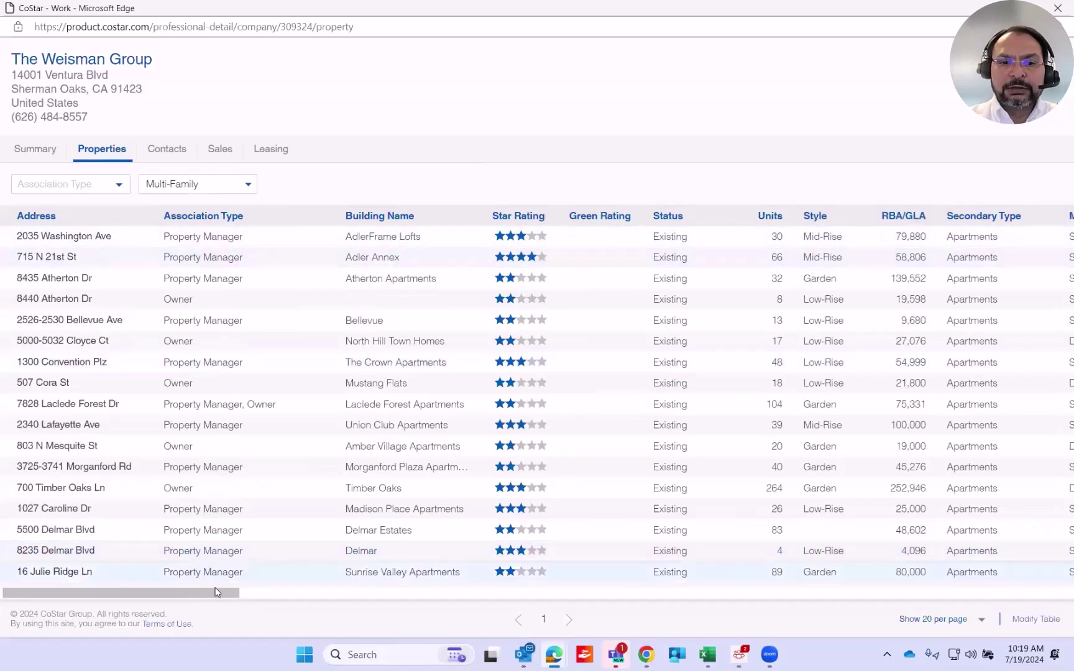
- Sort the company's multi-family properties by city in ascending order and review the association types
drag(218, 588, 362, 607)
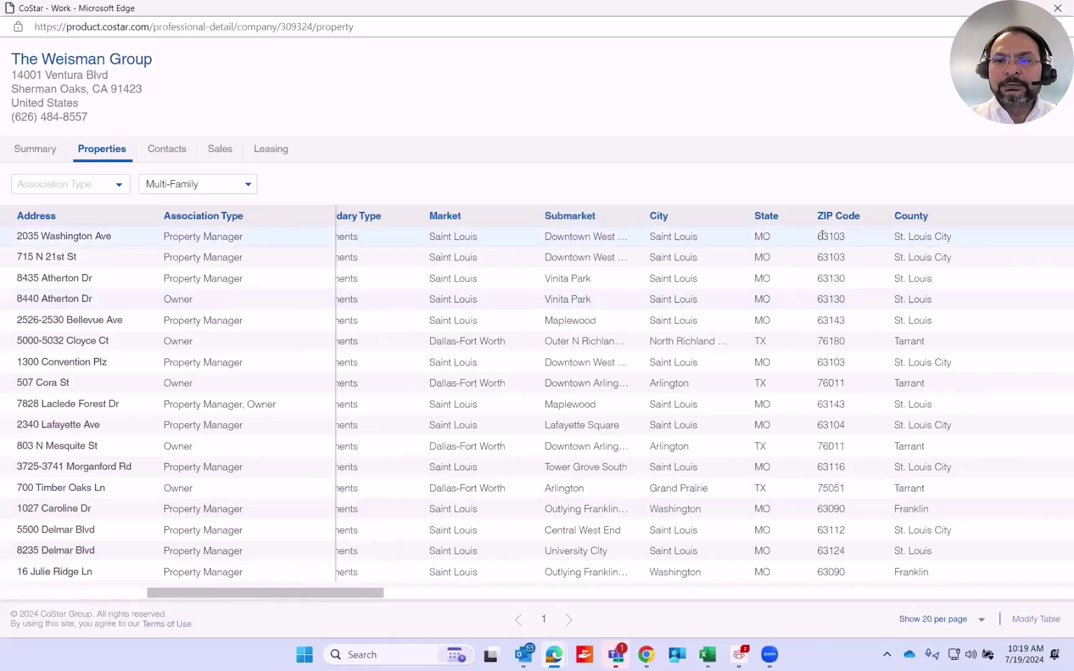
click(662, 216)
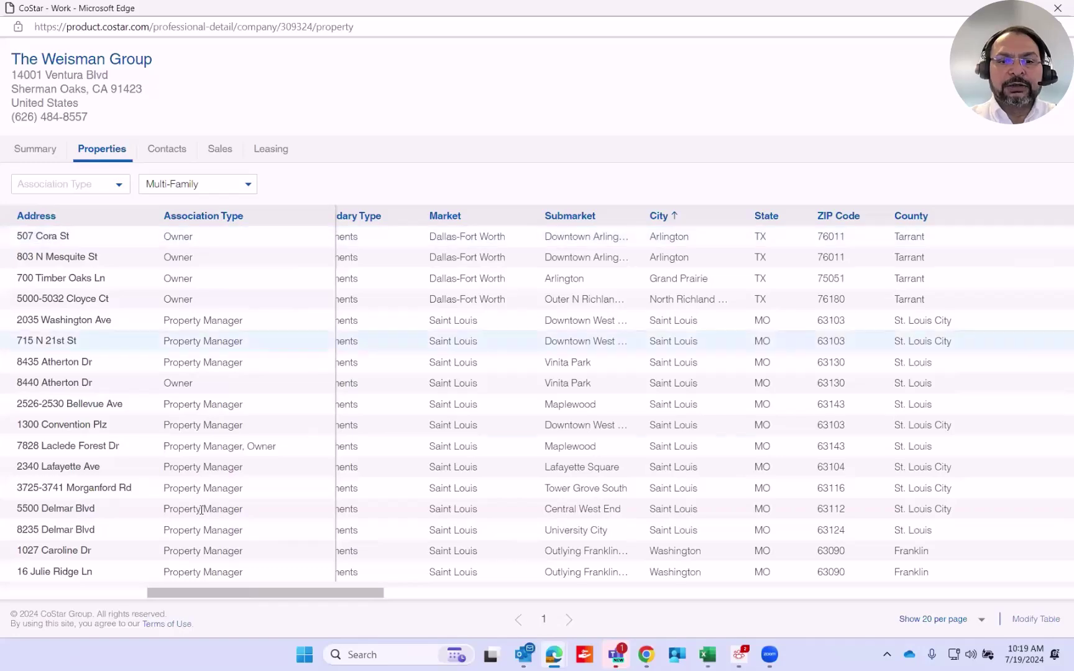
drag(193, 595, 25, 582)
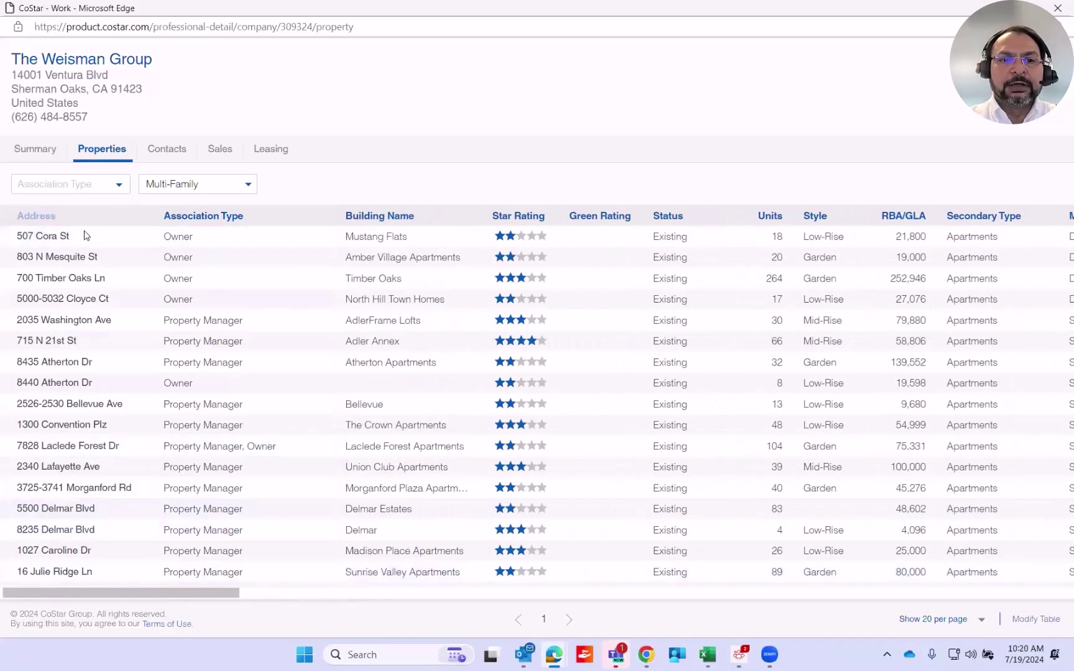
- Review The Weisman Group's contacts at this location and close the company window
click(164, 154)
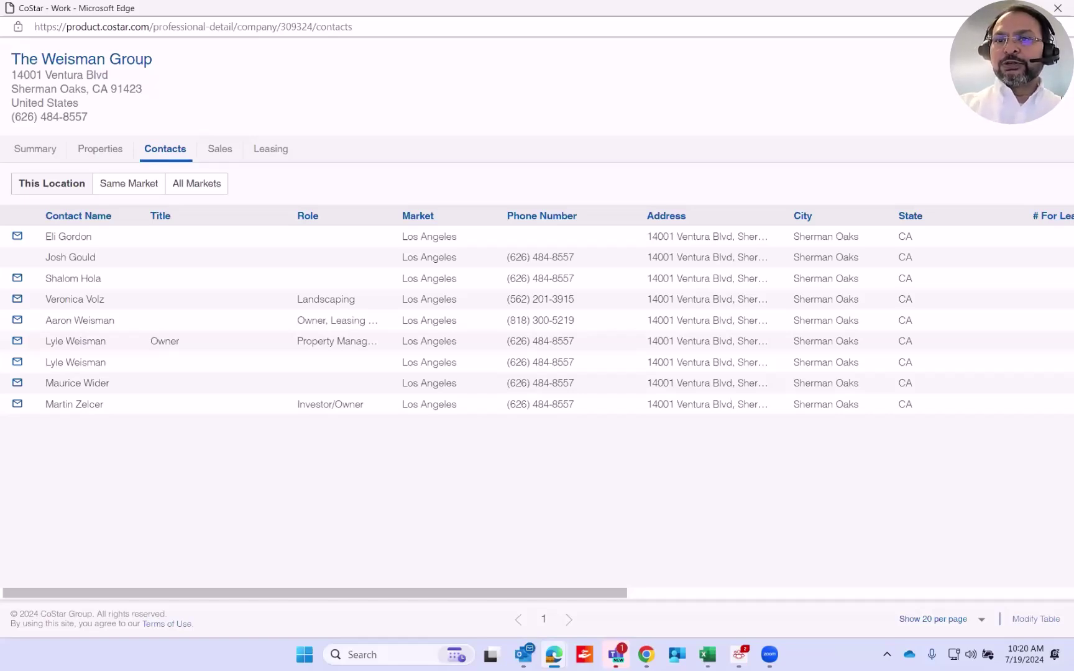
key(ctrl+w)
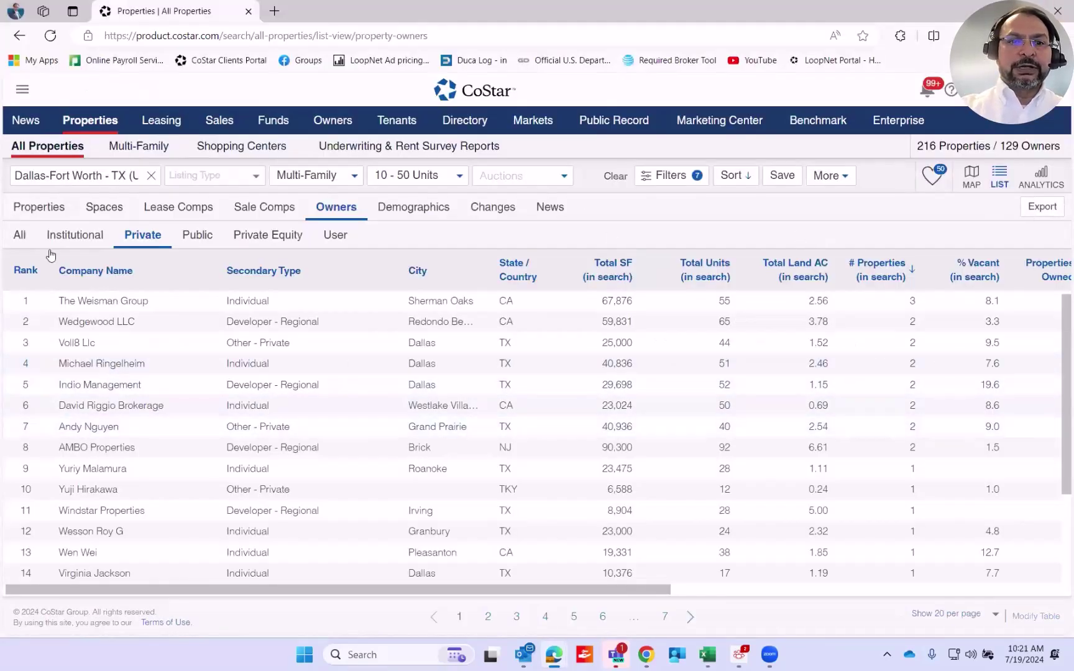
- Return to the property list and open its data export with the pre-defined Multi-Family field layout
click(34, 211)
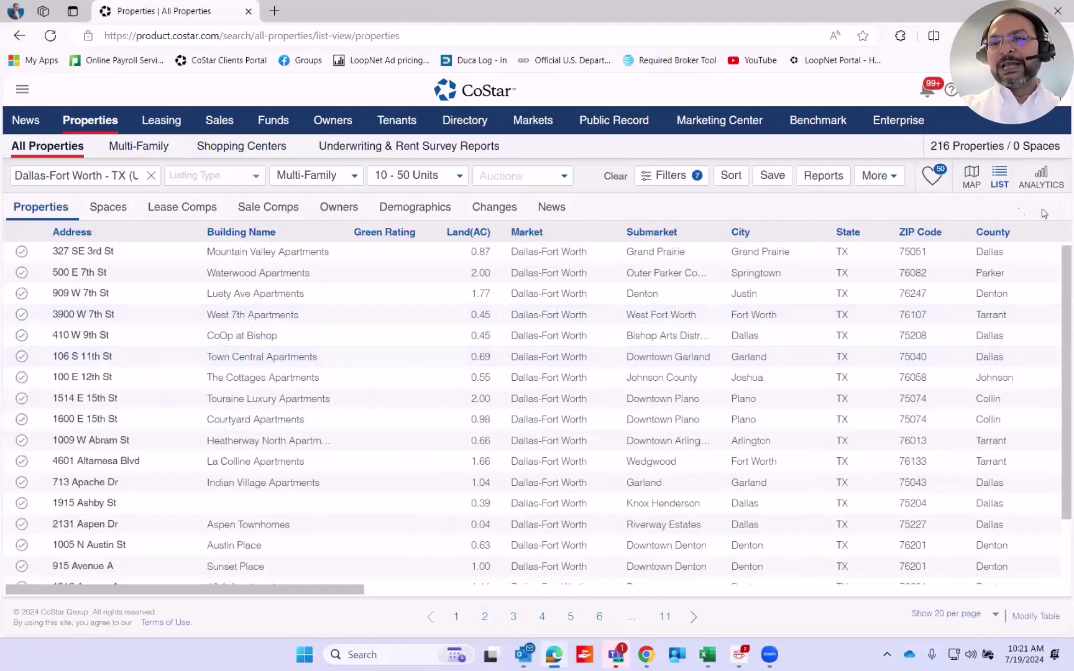
click(883, 179)
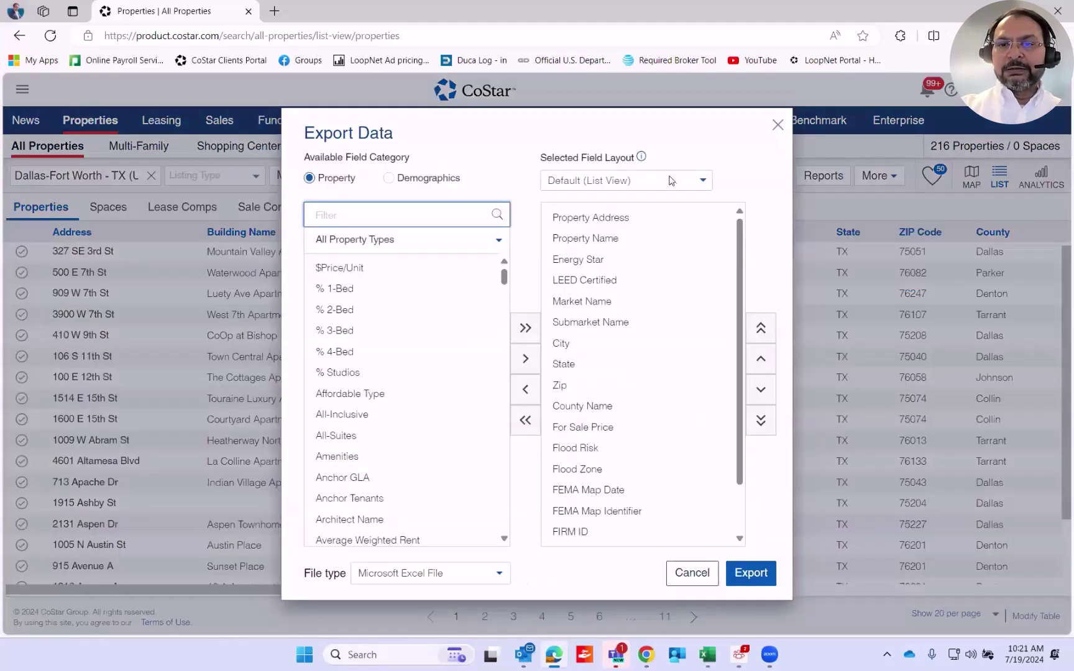
click(675, 180)
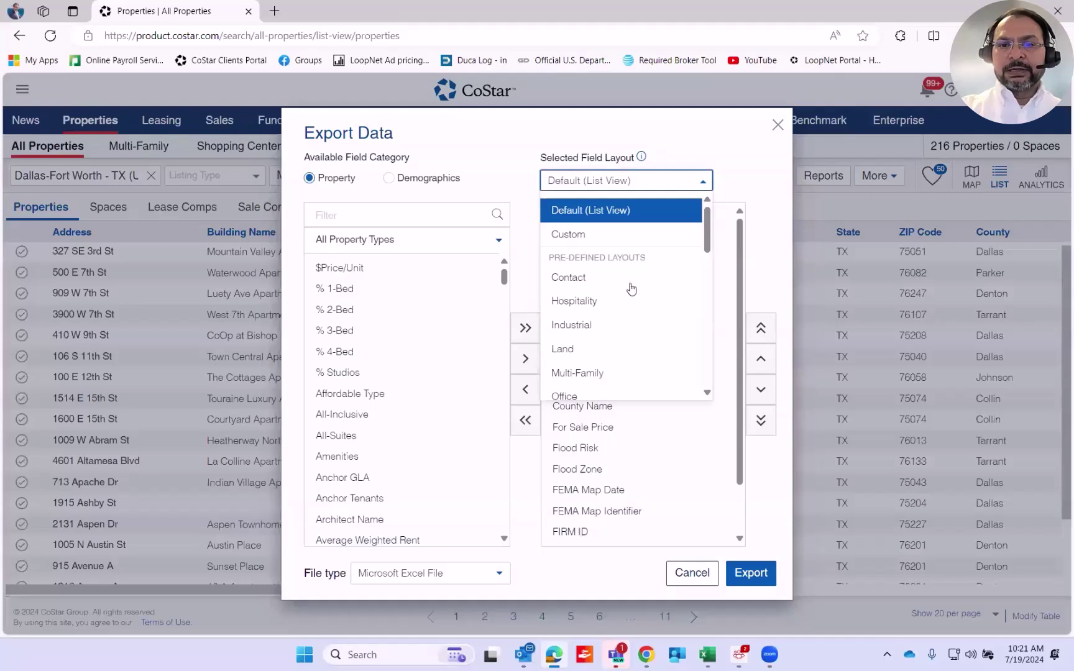
click(619, 373)
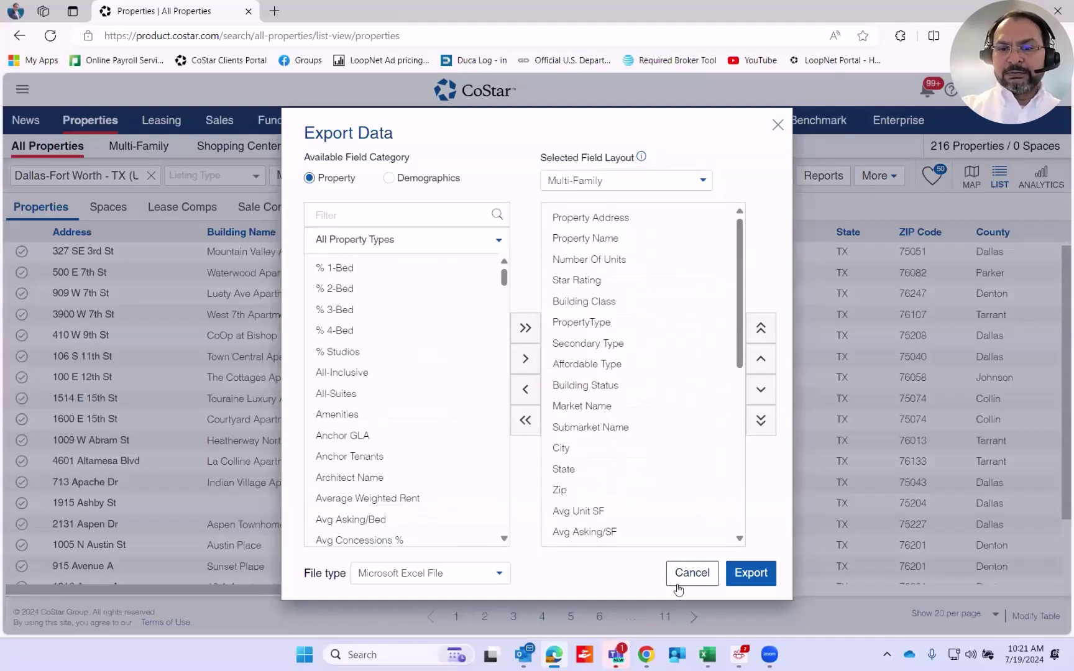
- Review the Multi-Family layout's fields, export the property list as a Microsoft Excel file and open the downloaded workbook
drag(739, 268, 720, 436)
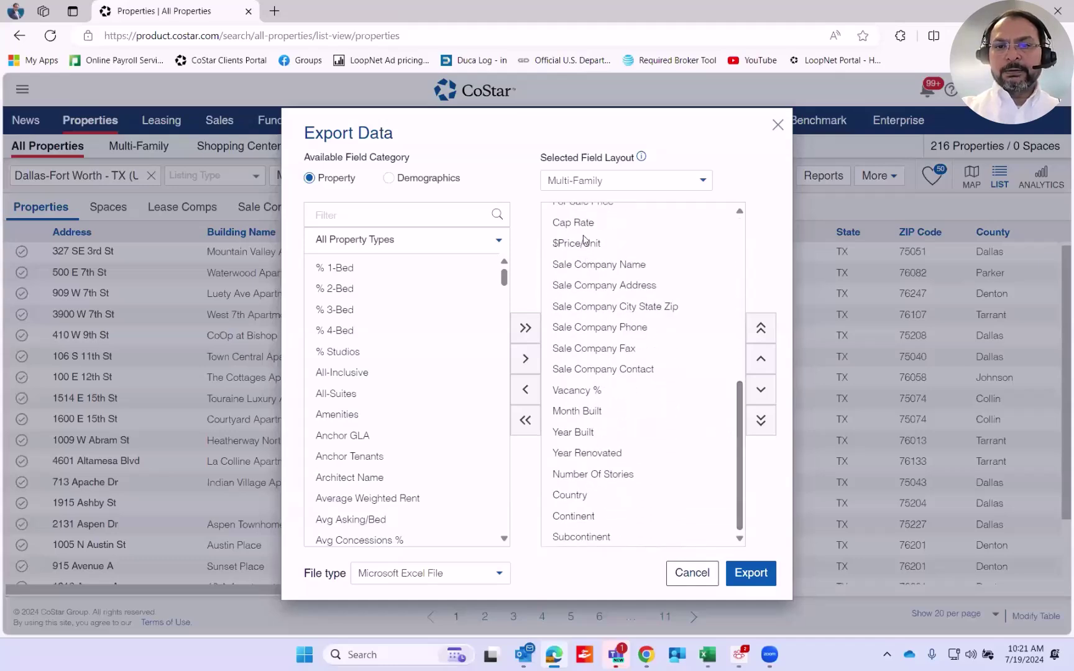
click(750, 575)
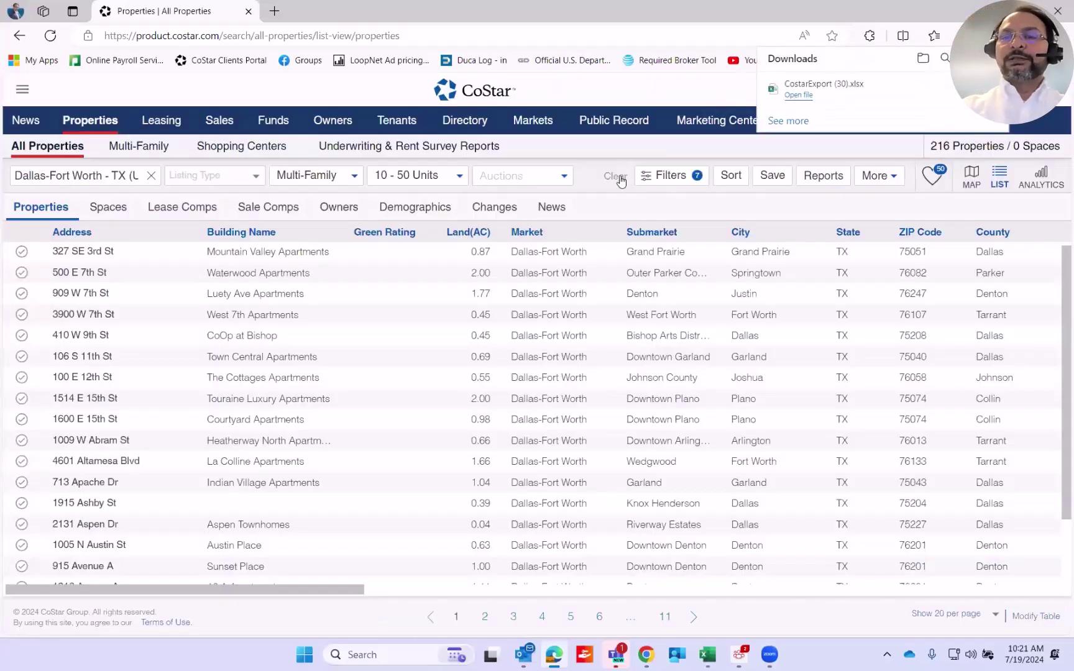
click(798, 93)
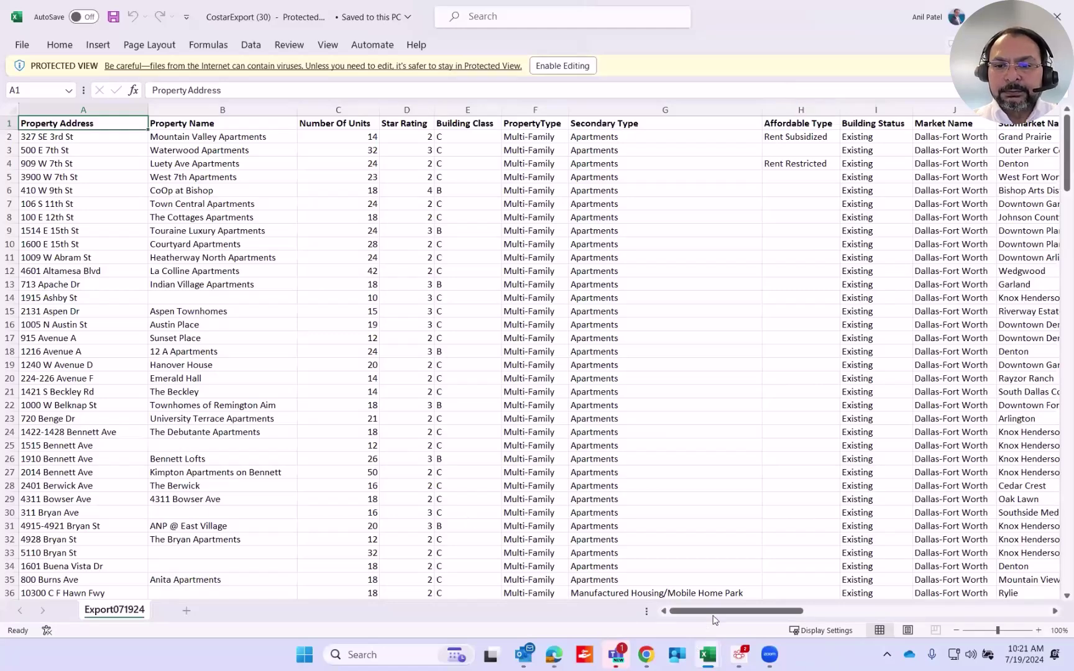
- Review the exported workbook's pricing and sale company columns, close it and switch back to CoStar in the browser
drag(715, 613, 867, 620)
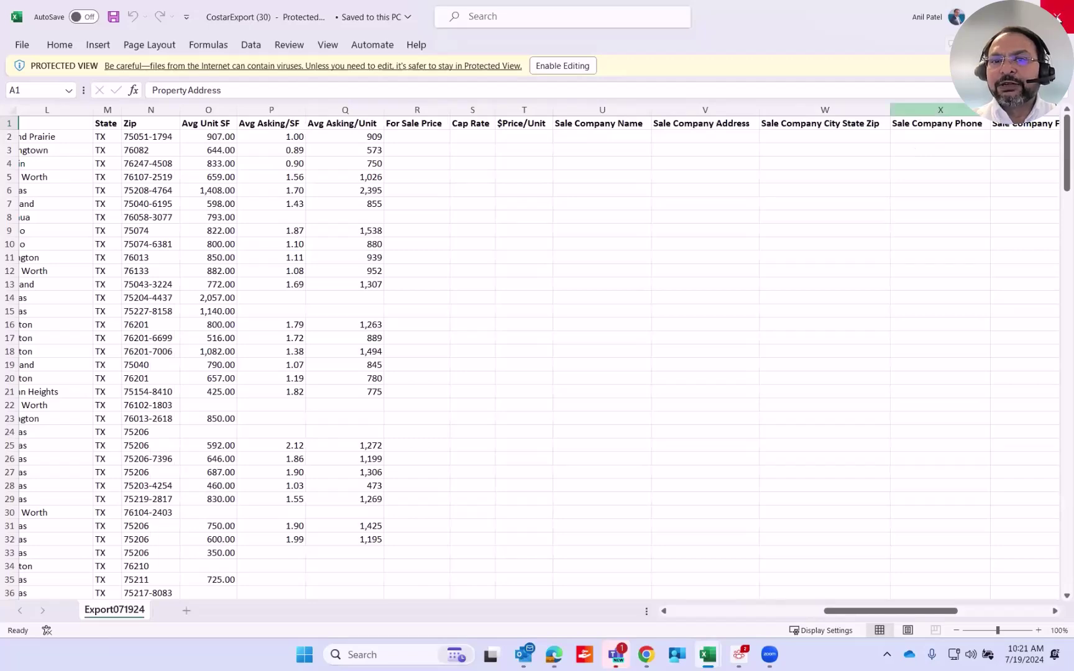
click(1057, 16)
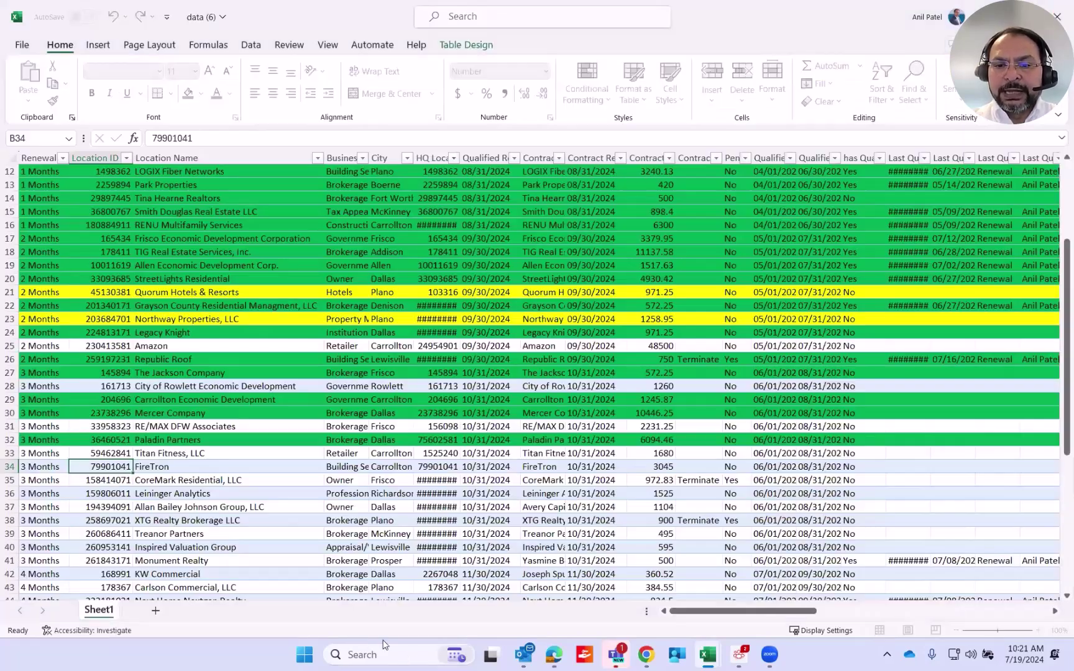
click(552, 655)
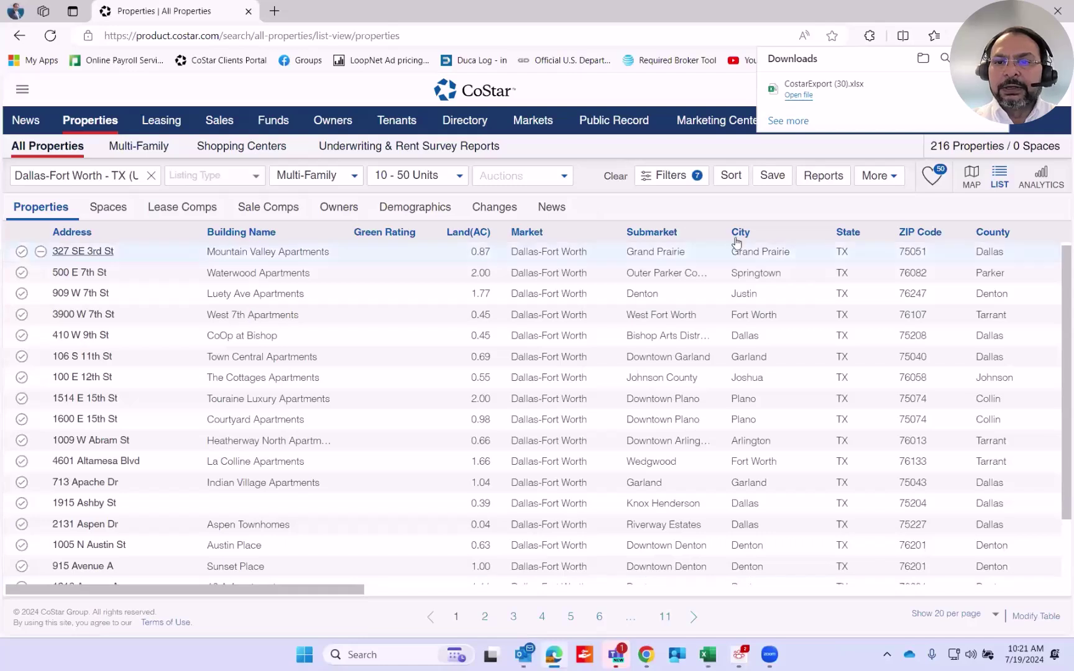
- Reopen the data export for the property list and choose the Multi-Family field layout
click(822, 182)
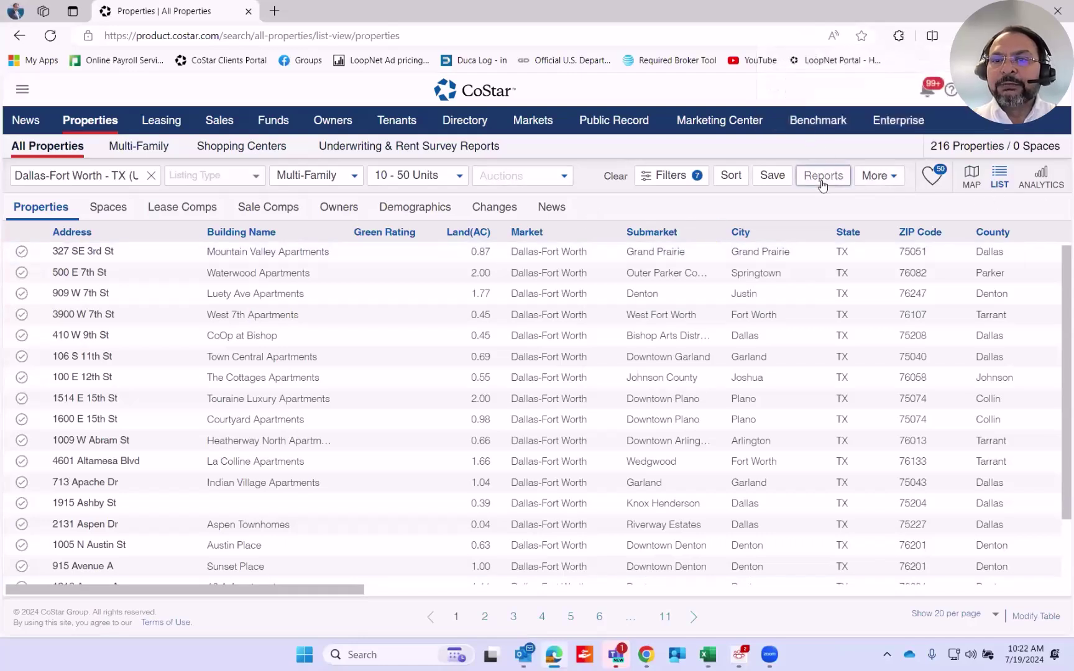
click(878, 176)
click(878, 230)
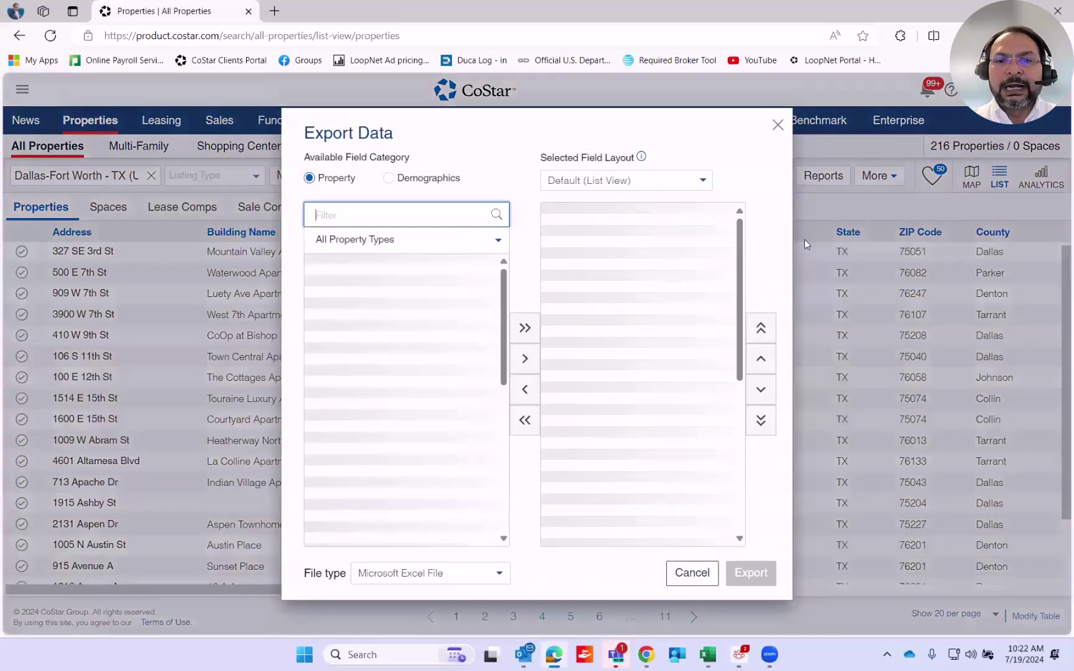
click(664, 180)
click(607, 373)
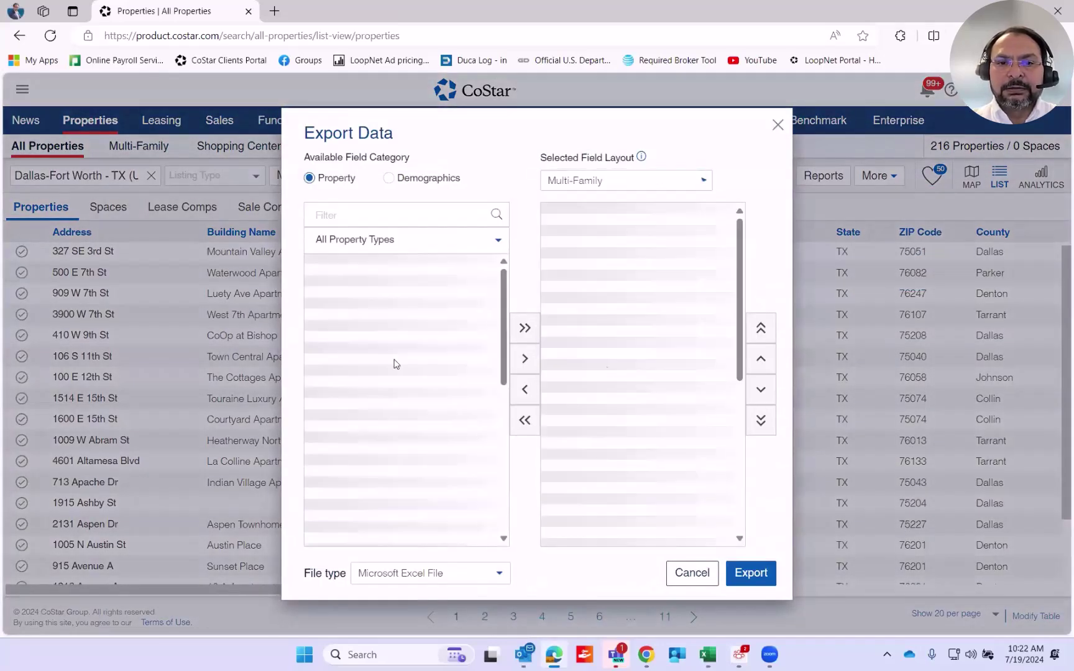
- Filter the available fields by "own" and add True Owner Address, City State Zip, Contact, Name and Phone to the export layout
click(361, 209)
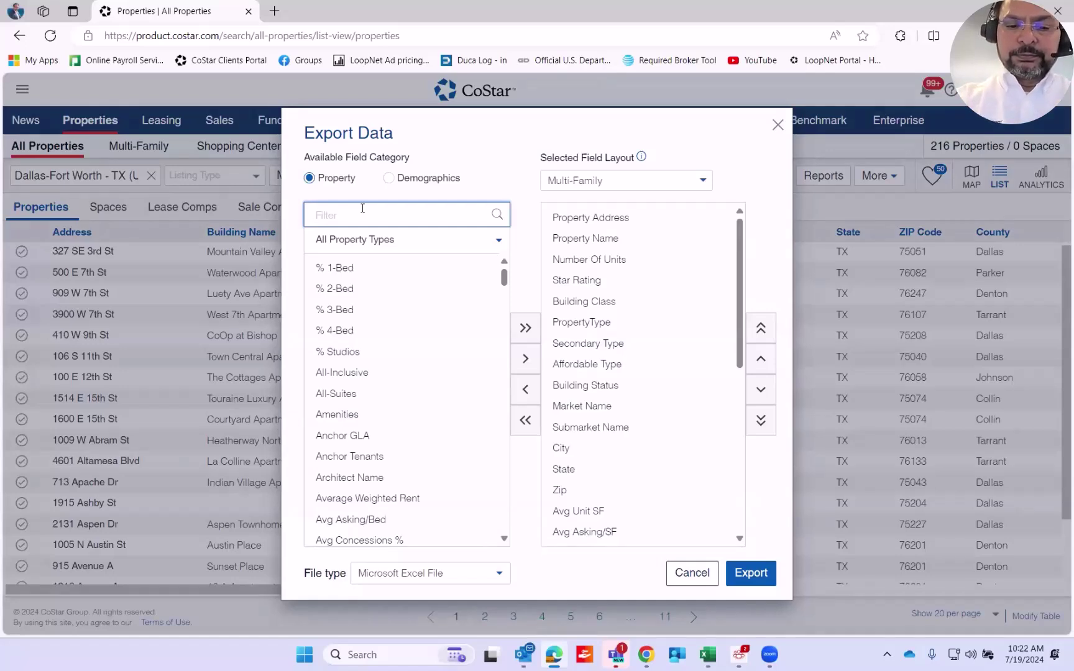
text(own)
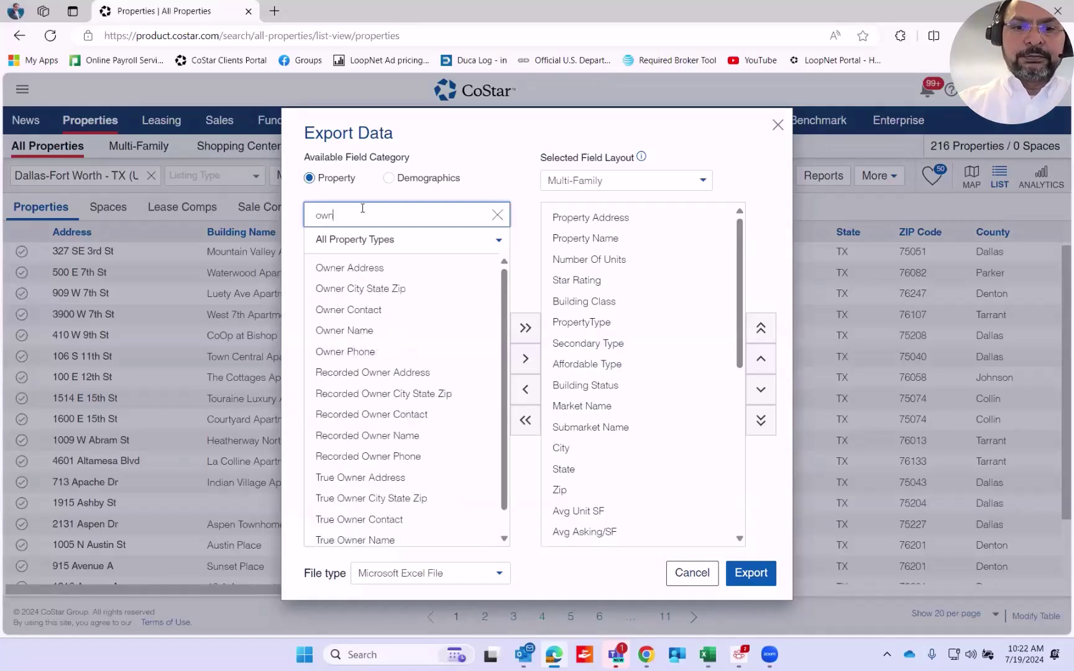
scroll(410, 273, down, 1)
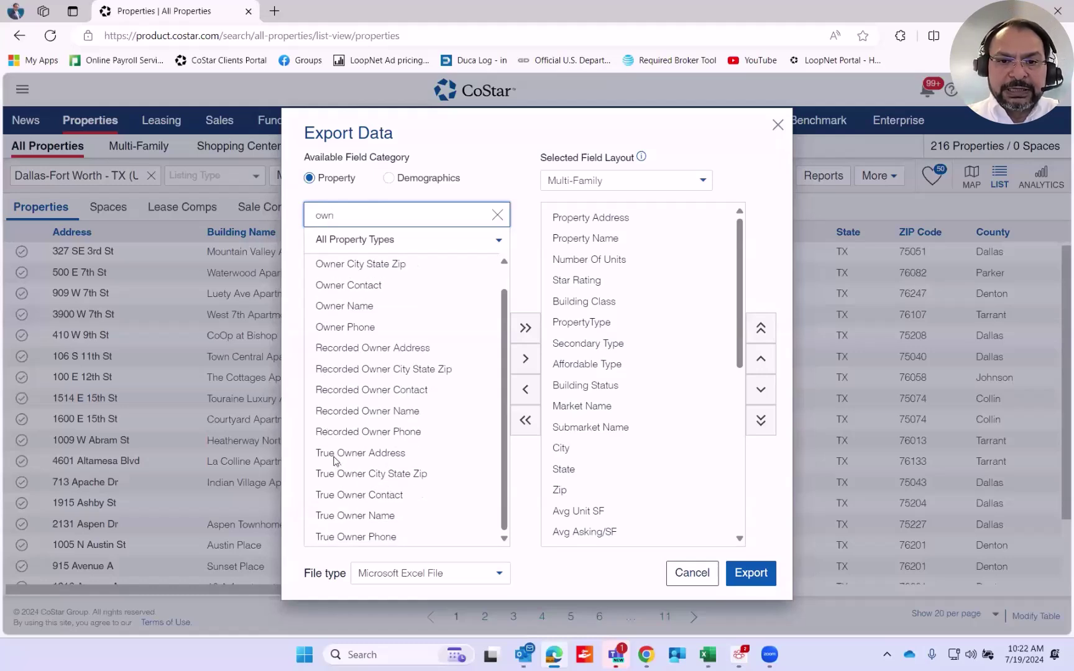
click(335, 460)
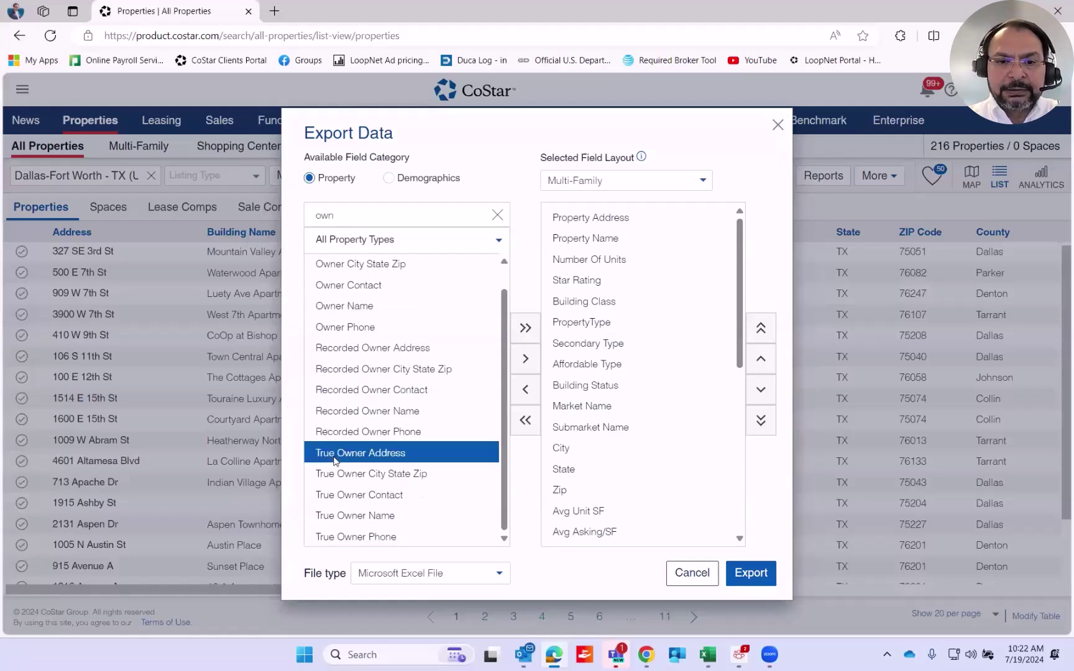
ctrl+click(341, 481)
ctrl+click(342, 497)
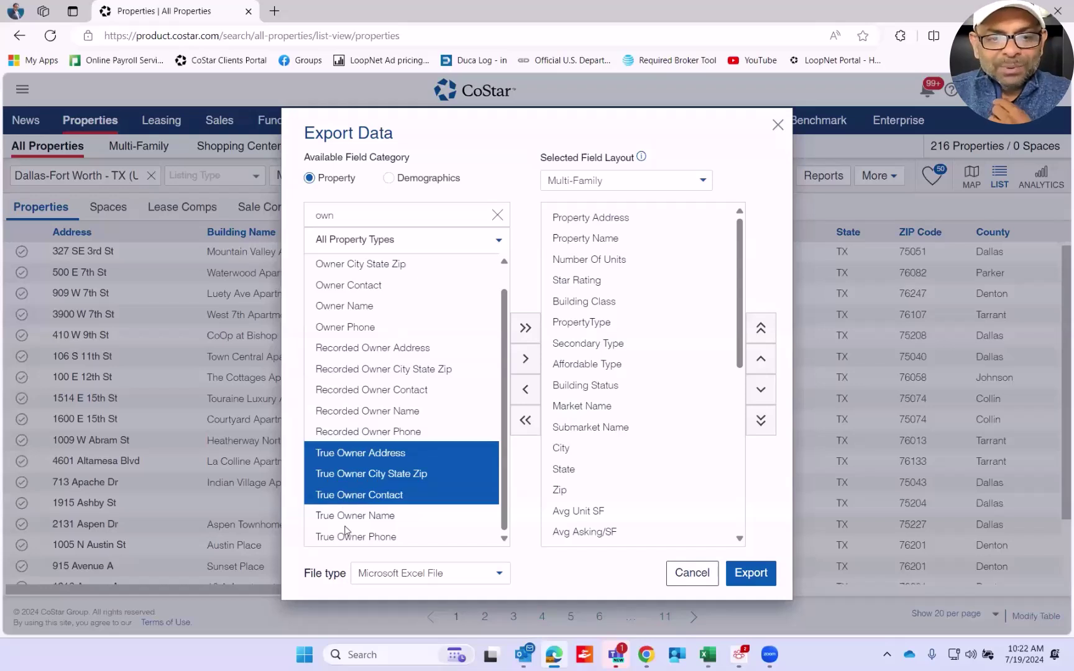
ctrl+click(347, 517)
ctrl+click(346, 544)
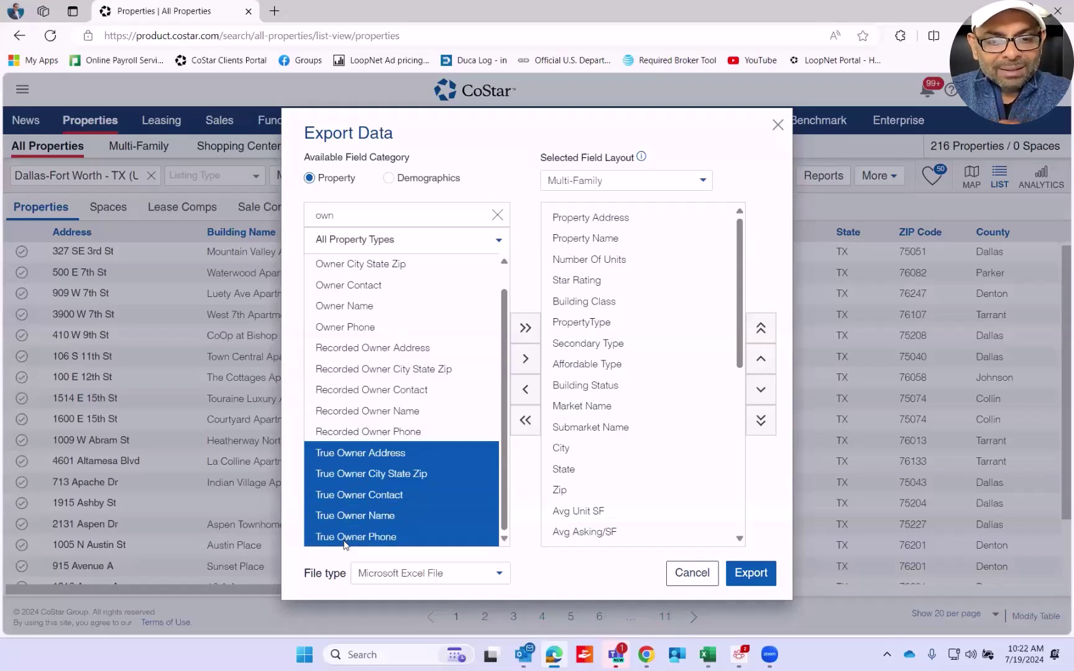
click(524, 359)
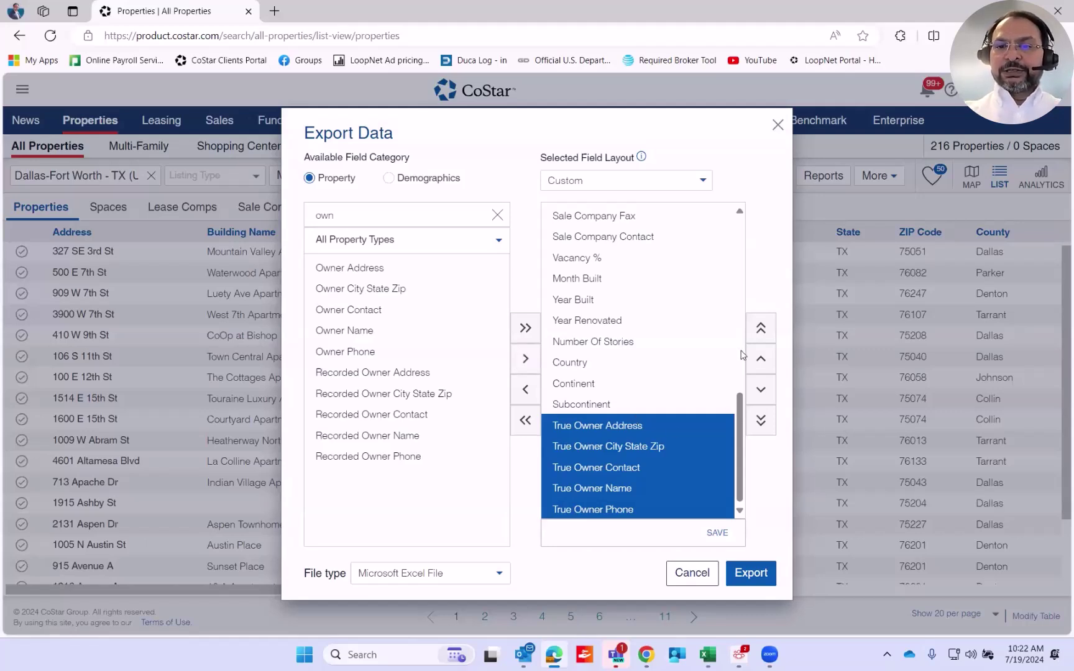
- Move the five True Owner fields directly below Building Class in the layout and export the list to Excel
click(761, 328)
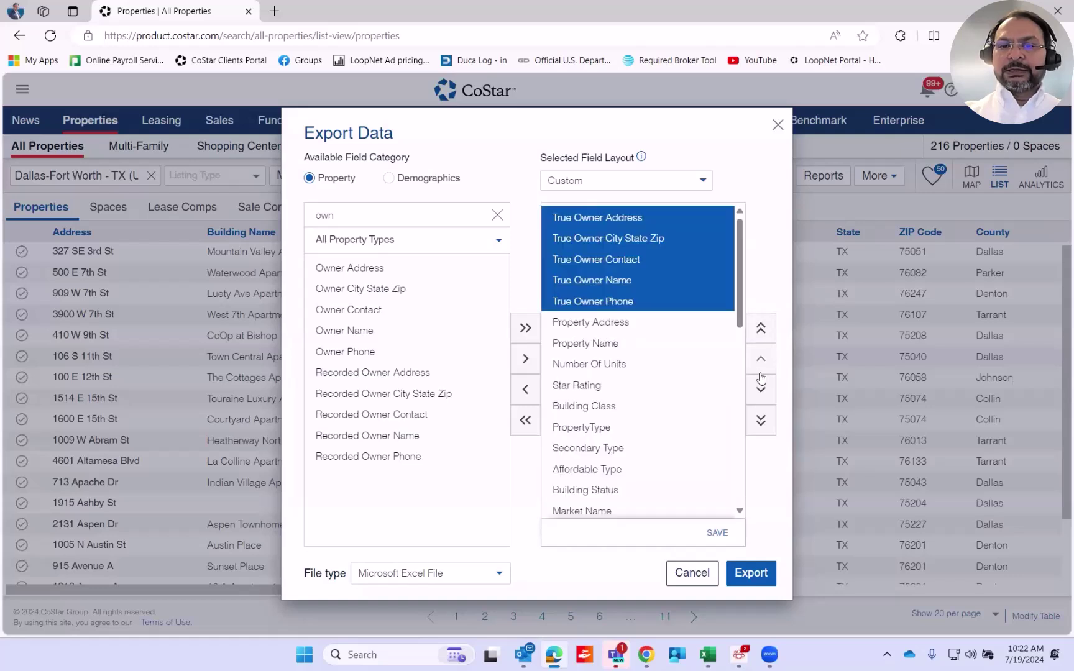
click(761, 390)
click(761, 391)
click(761, 391)
click(761, 391)
click(761, 390)
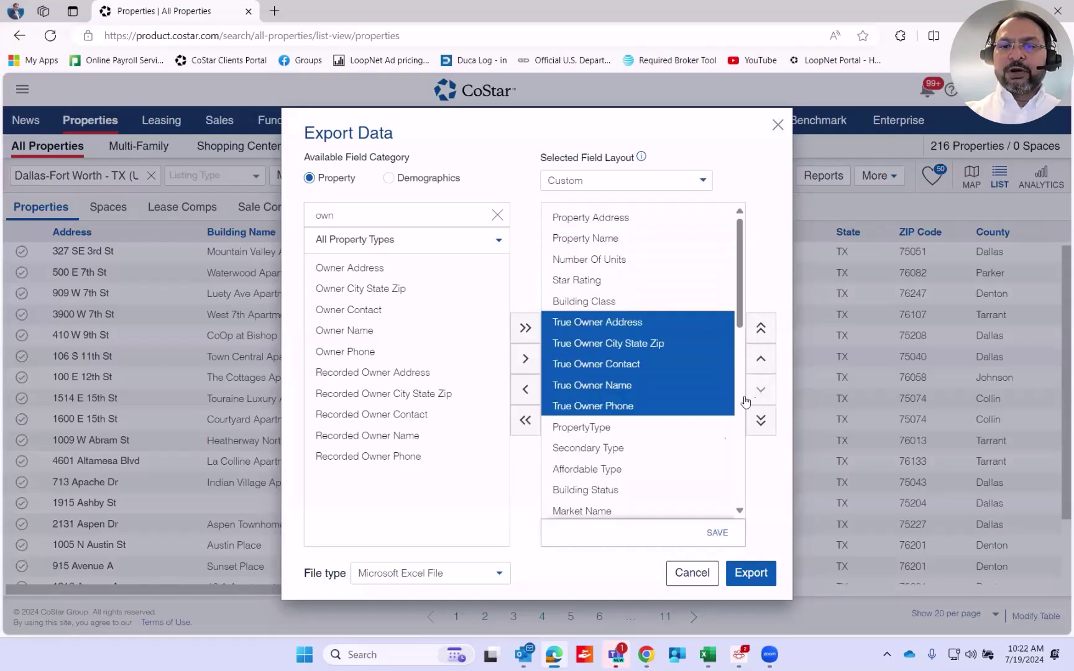
click(753, 574)
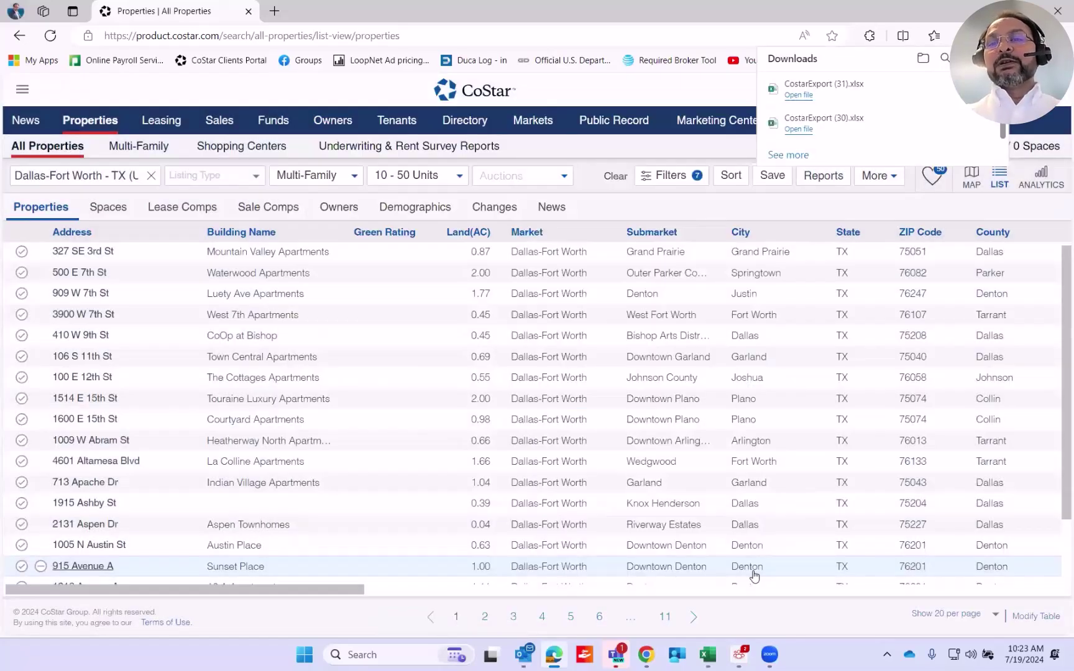
- Open the new export workbook, review its True Owner columns, and close it to get back to CoStar
click(800, 96)
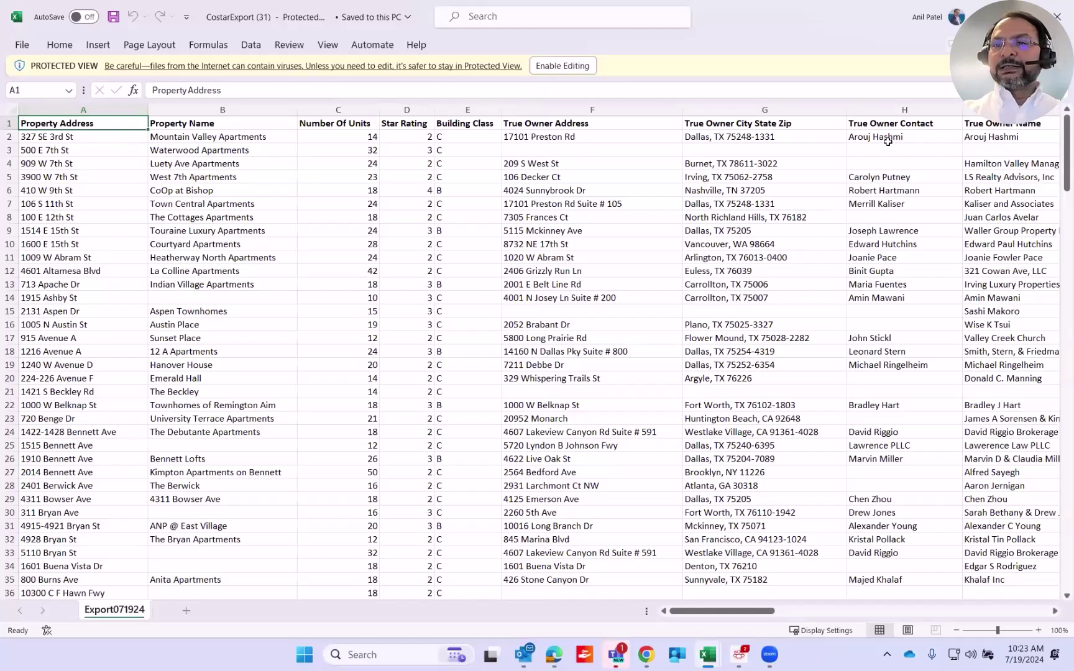
drag(767, 611, 829, 618)
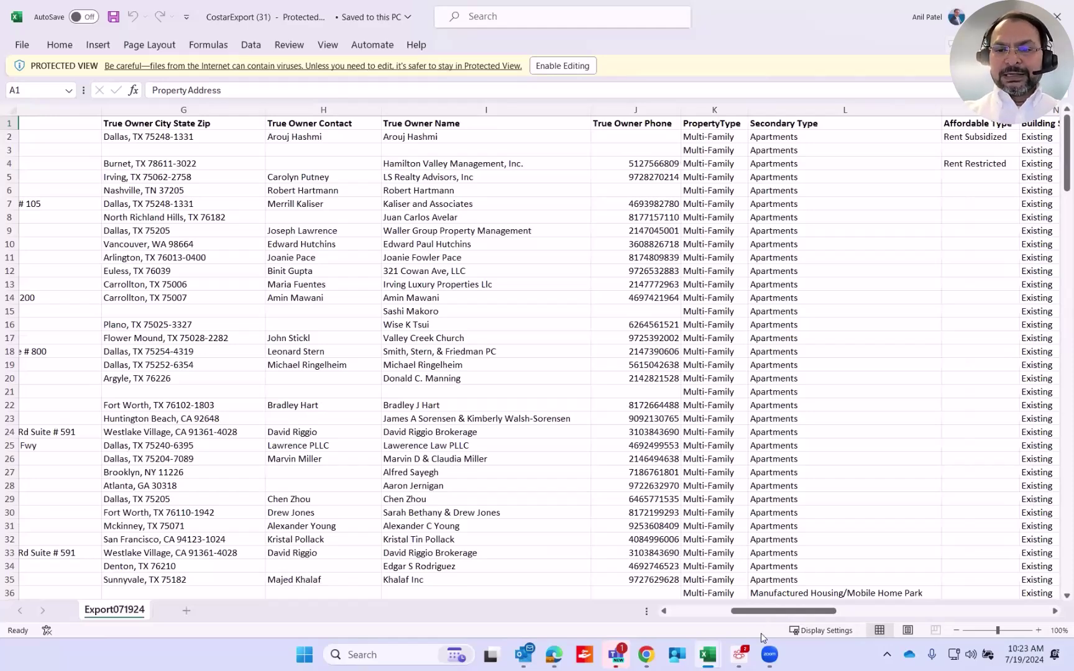
drag(764, 617, 668, 620)
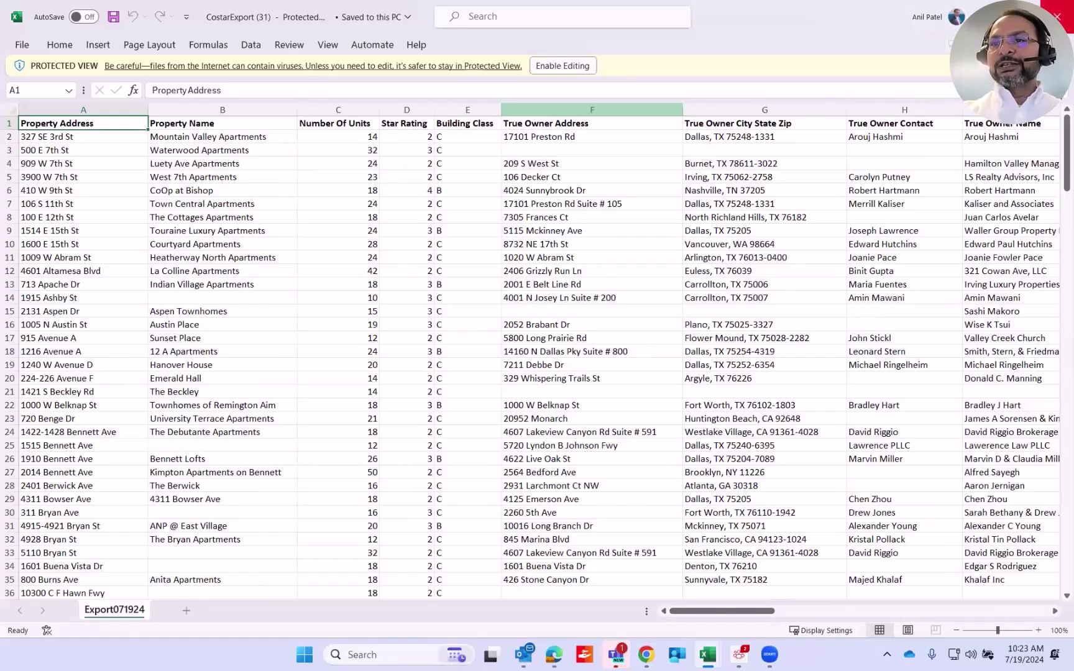
click(1057, 17)
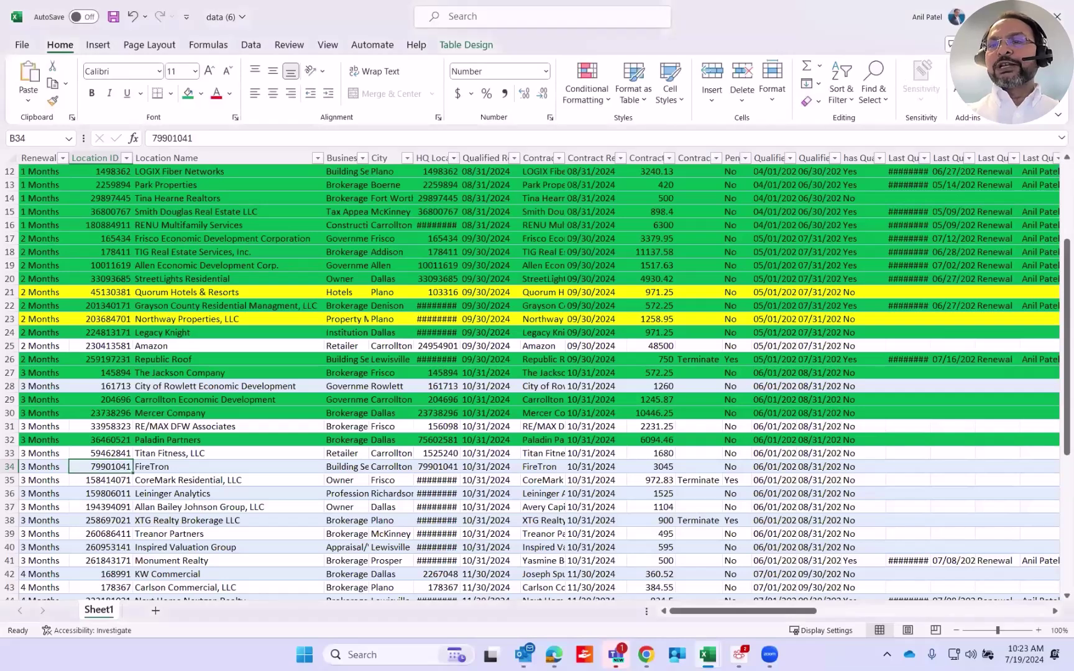
click(994, 17)
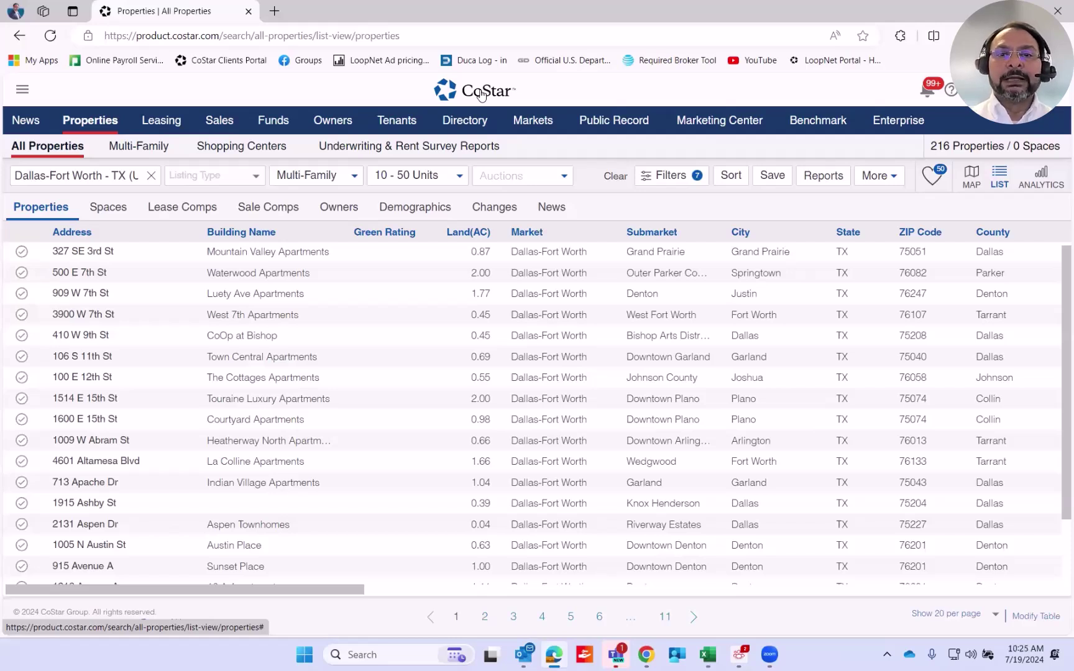
- View the CoStar home page and the Funds list, and return to the filtered multi-family property list
click(480, 93)
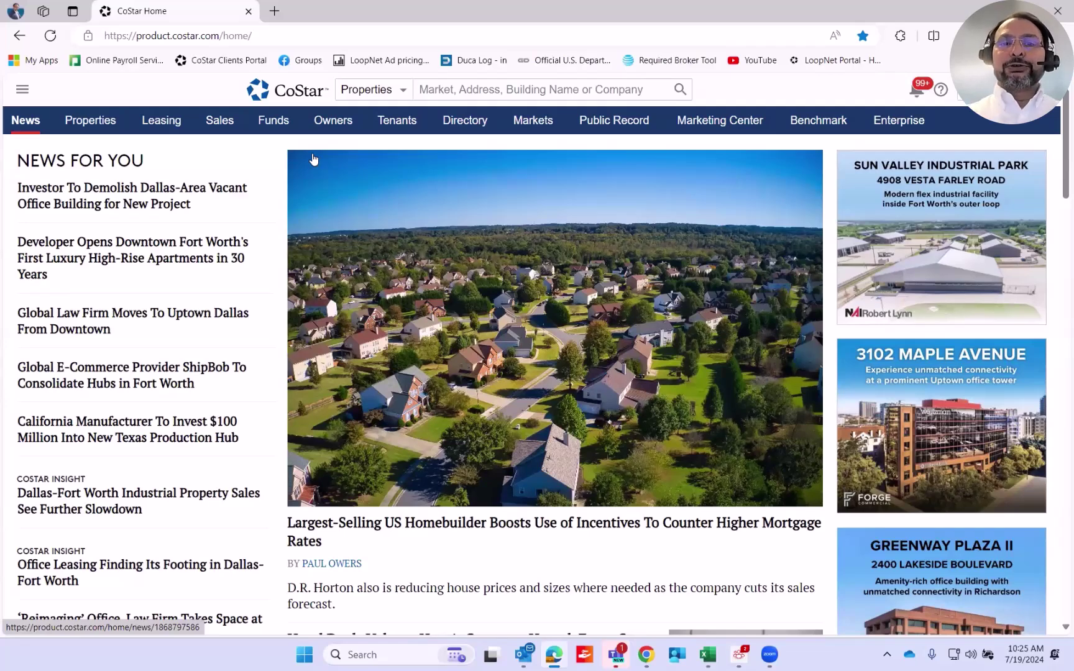
click(270, 129)
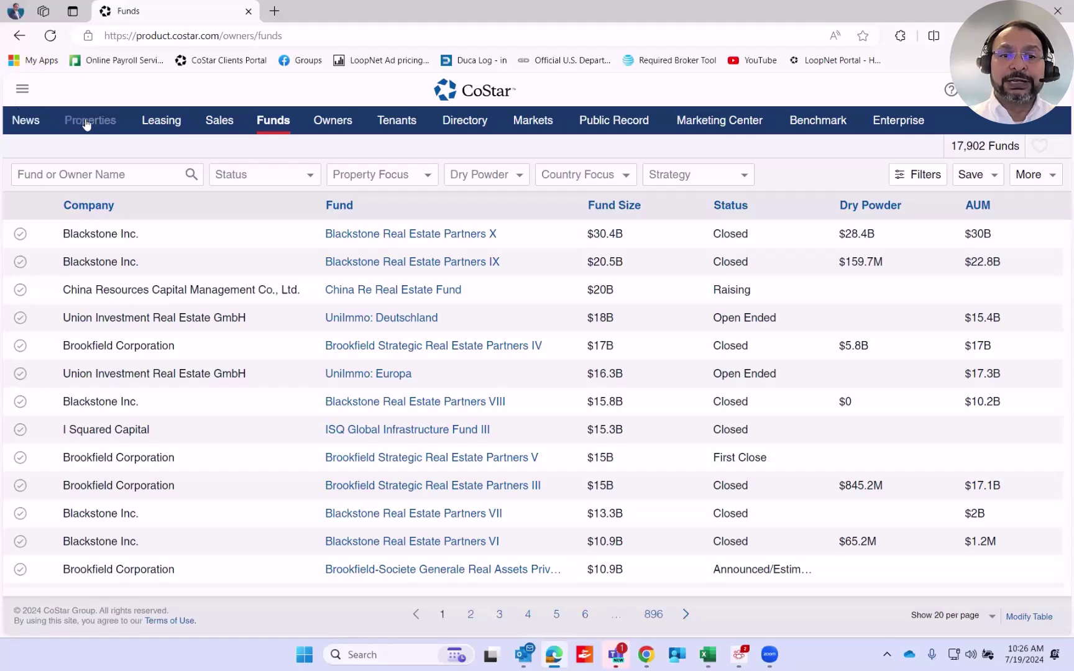
click(19, 36)
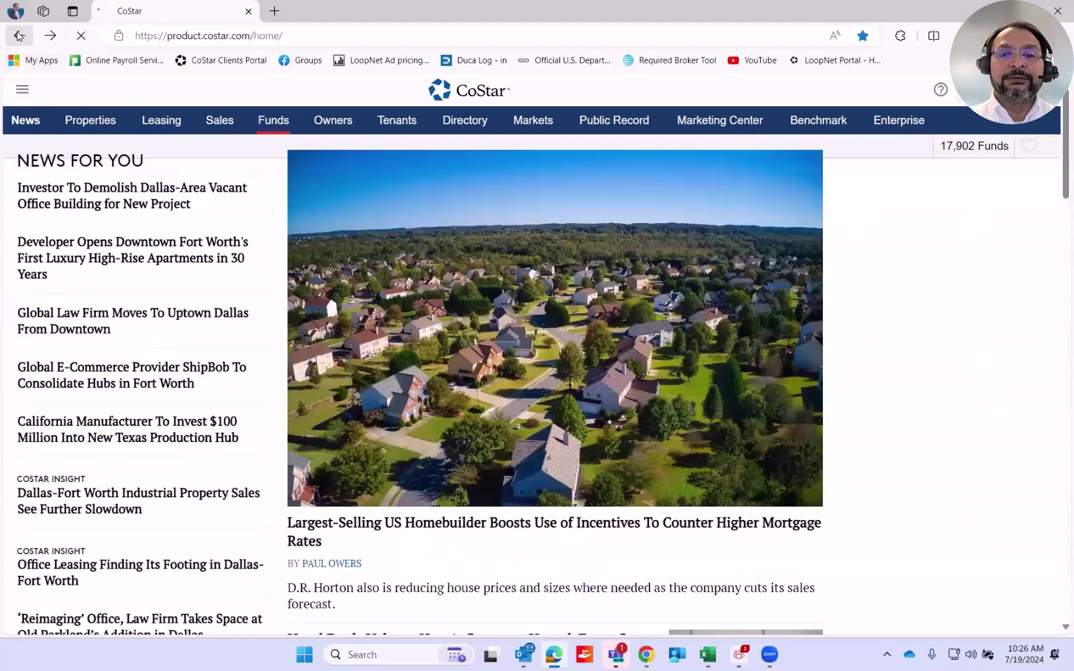
click(19, 35)
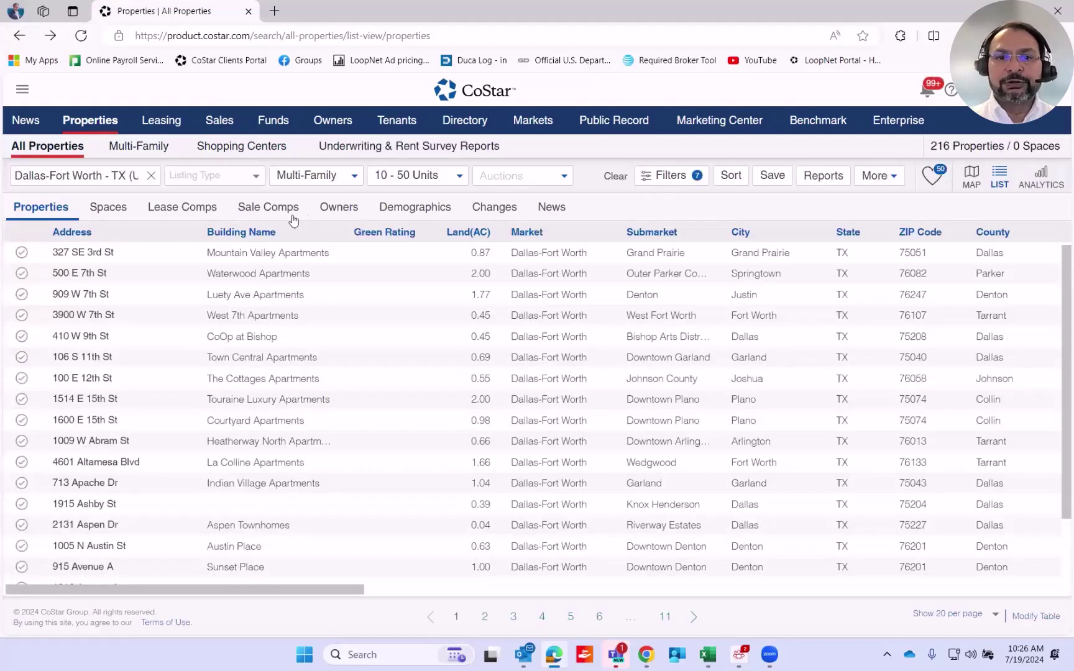
- Filter the property list to Active loan status with Single collateral in the loan criteria
click(667, 178)
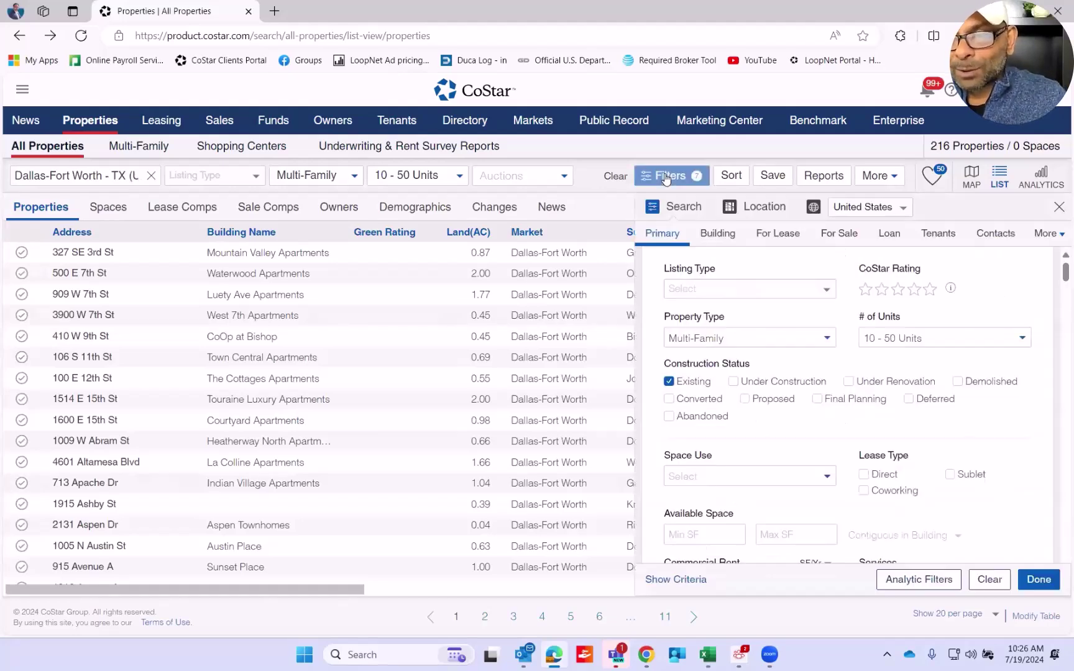
click(889, 240)
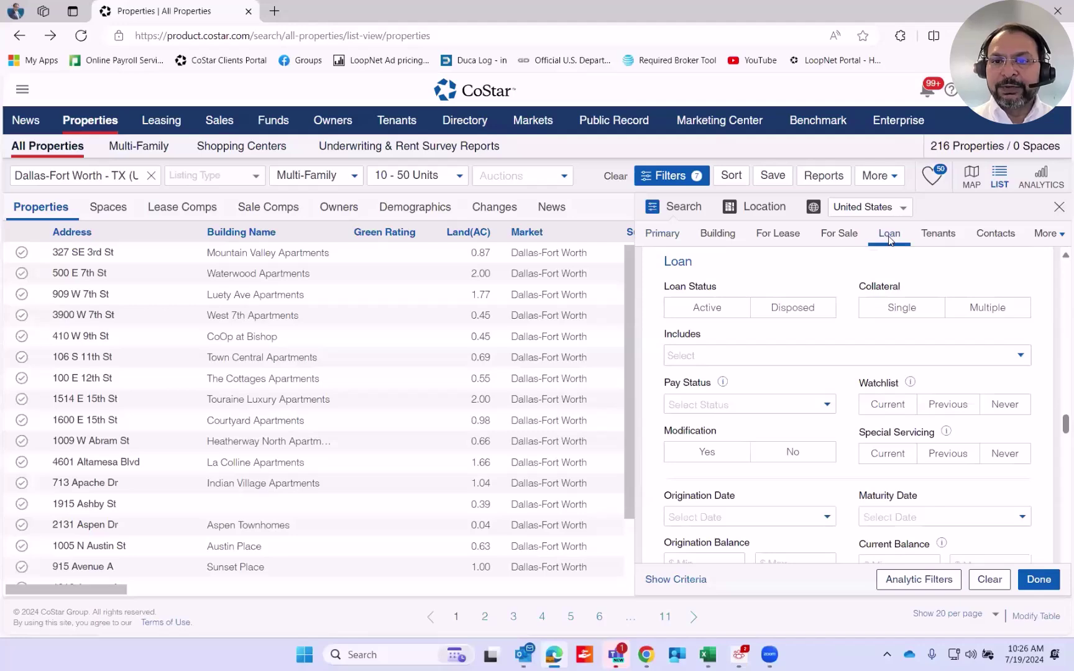
click(695, 316)
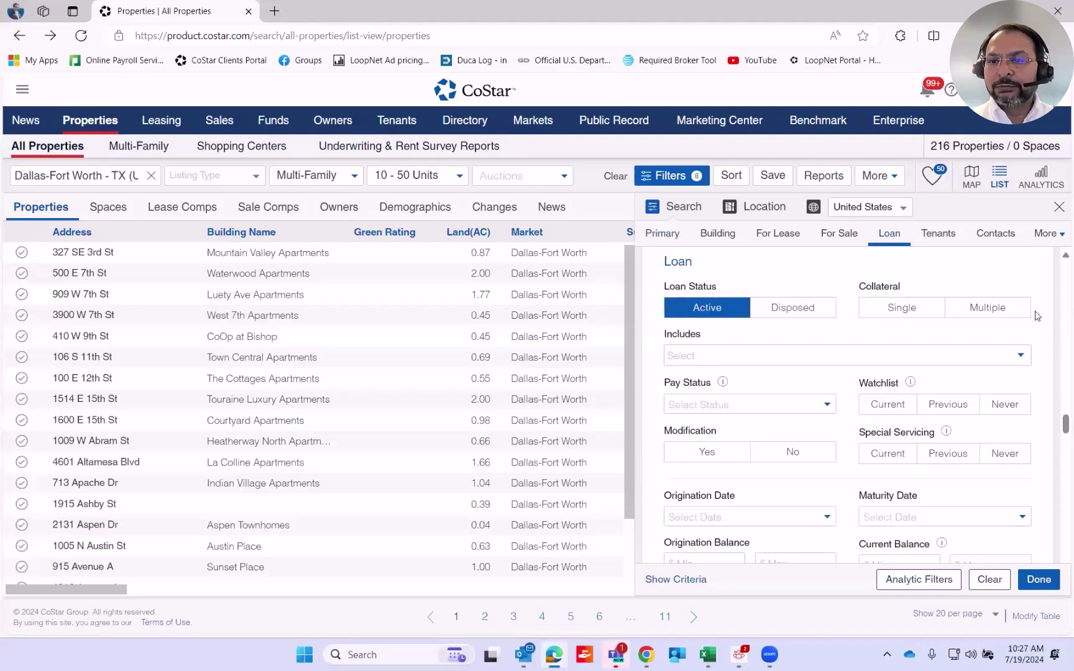
click(903, 311)
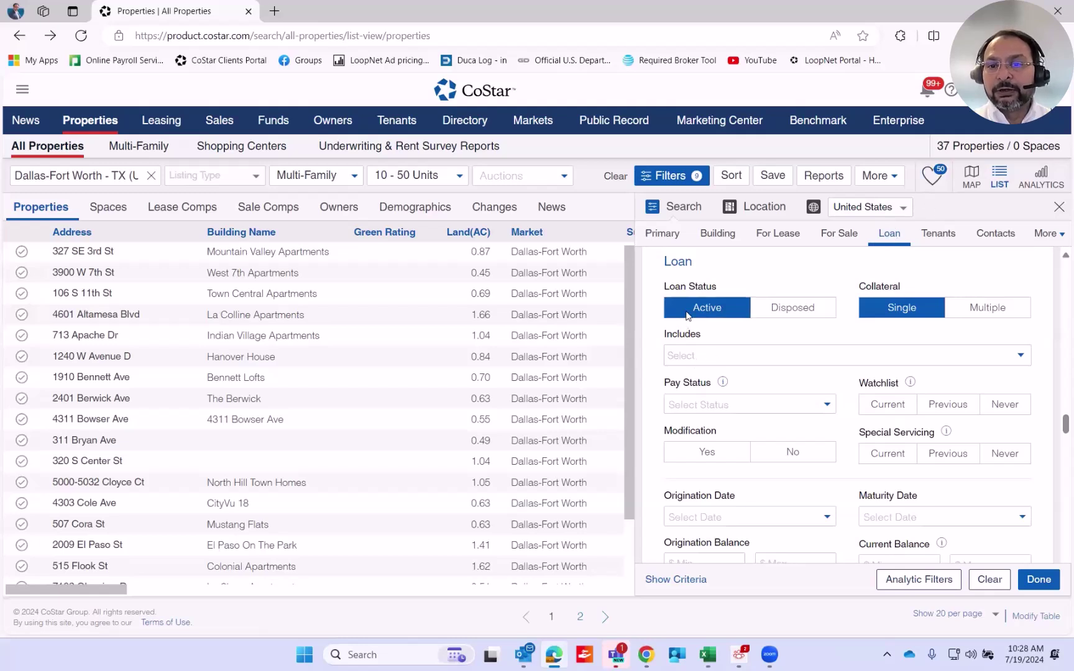
- Compare the results without and with the Single collateral filter, and set Special Servicing to Current
click(913, 314)
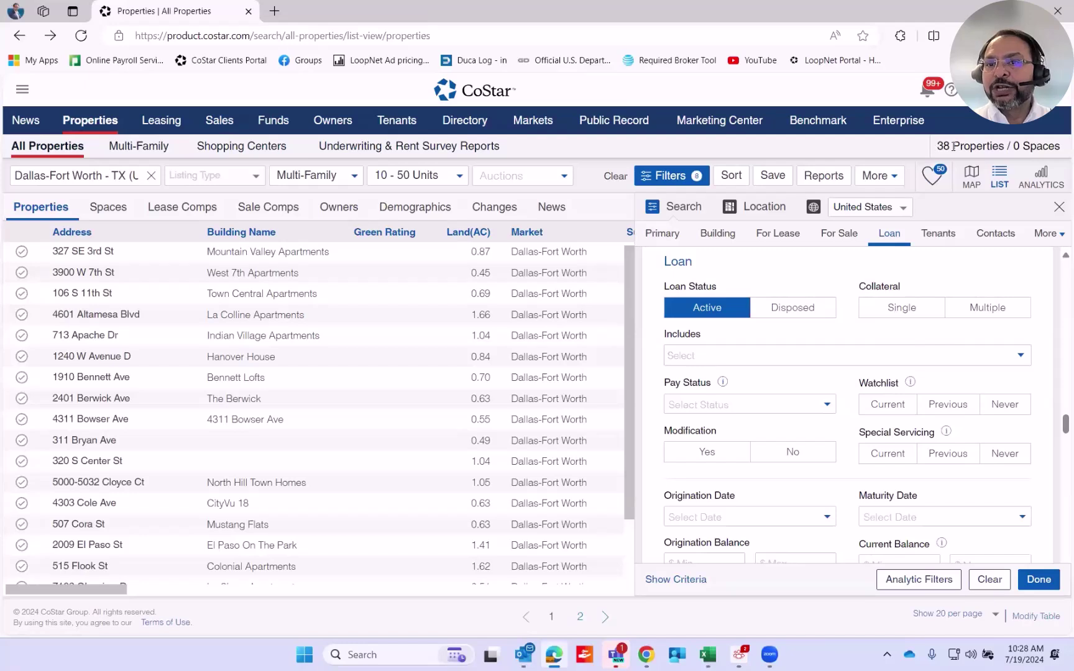
click(890, 316)
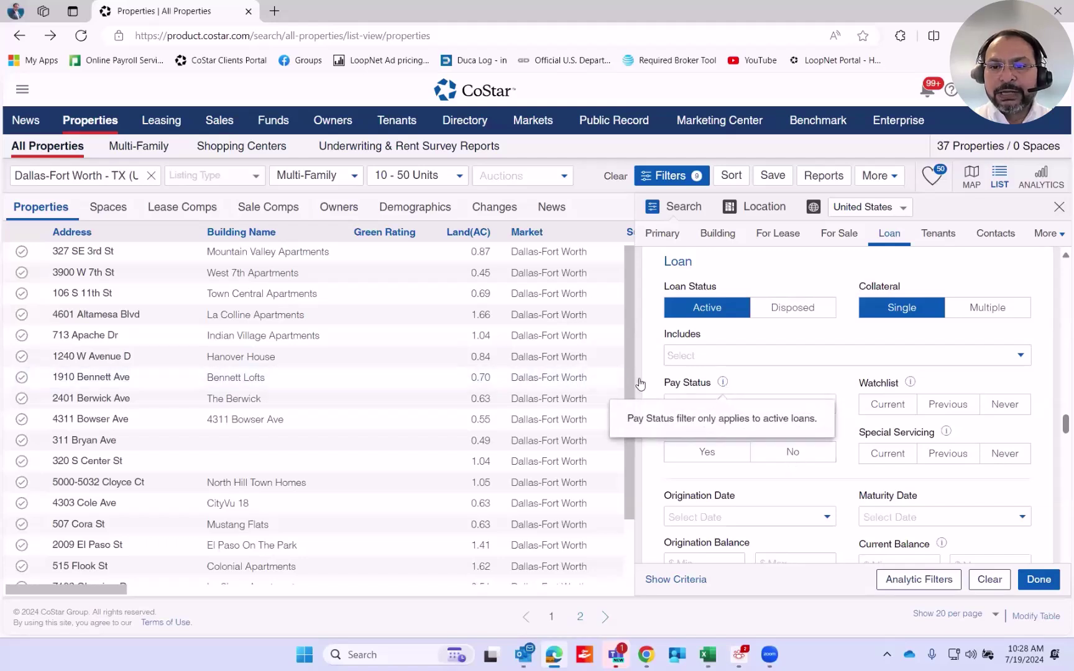
click(886, 451)
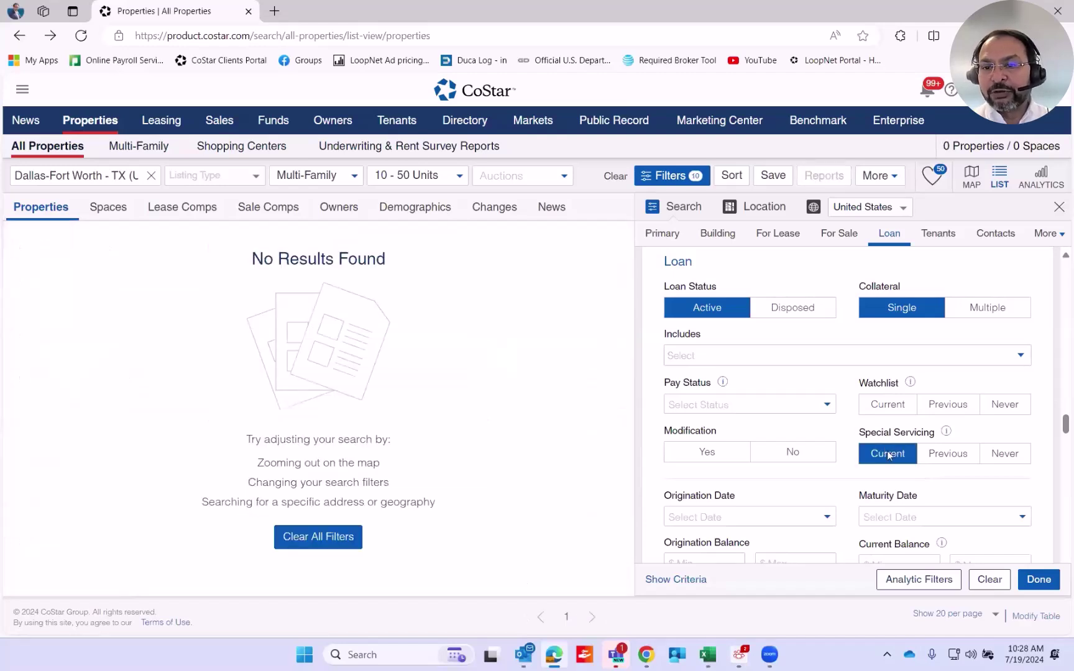
- Remove the Current special servicing filter, and try the 90+ Days Delinquent pay status before clearing it
click(888, 453)
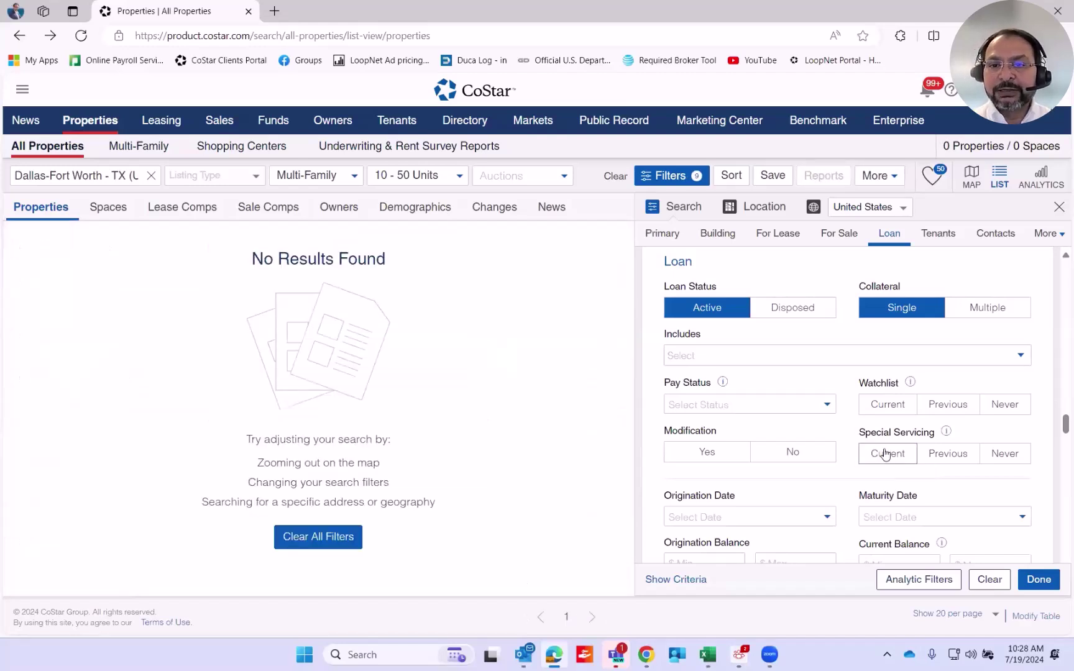
click(766, 407)
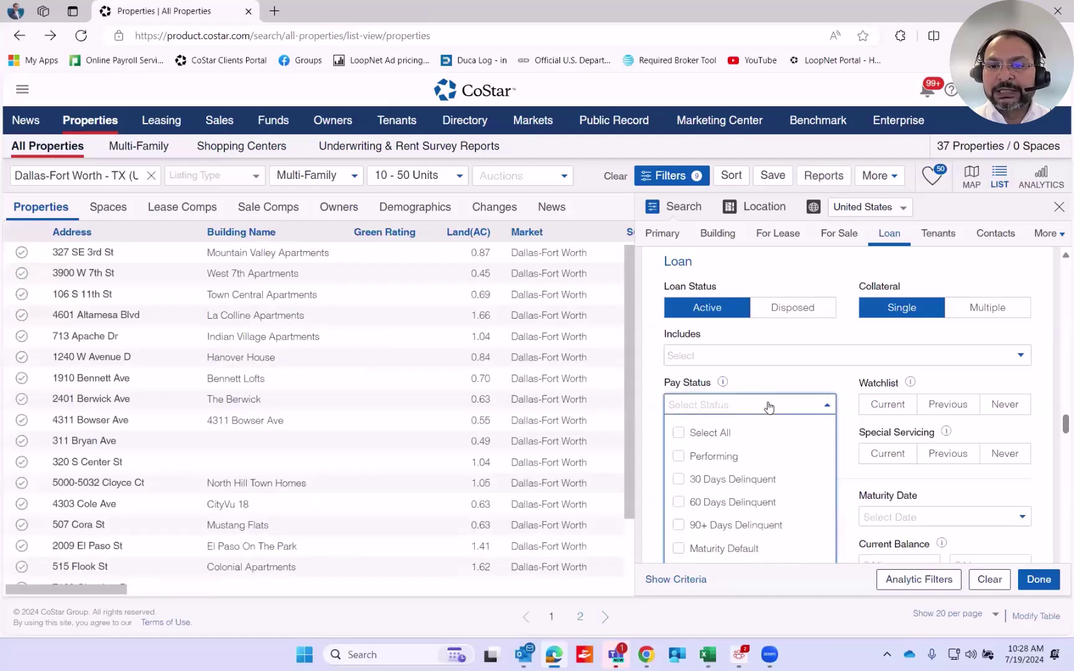
click(679, 526)
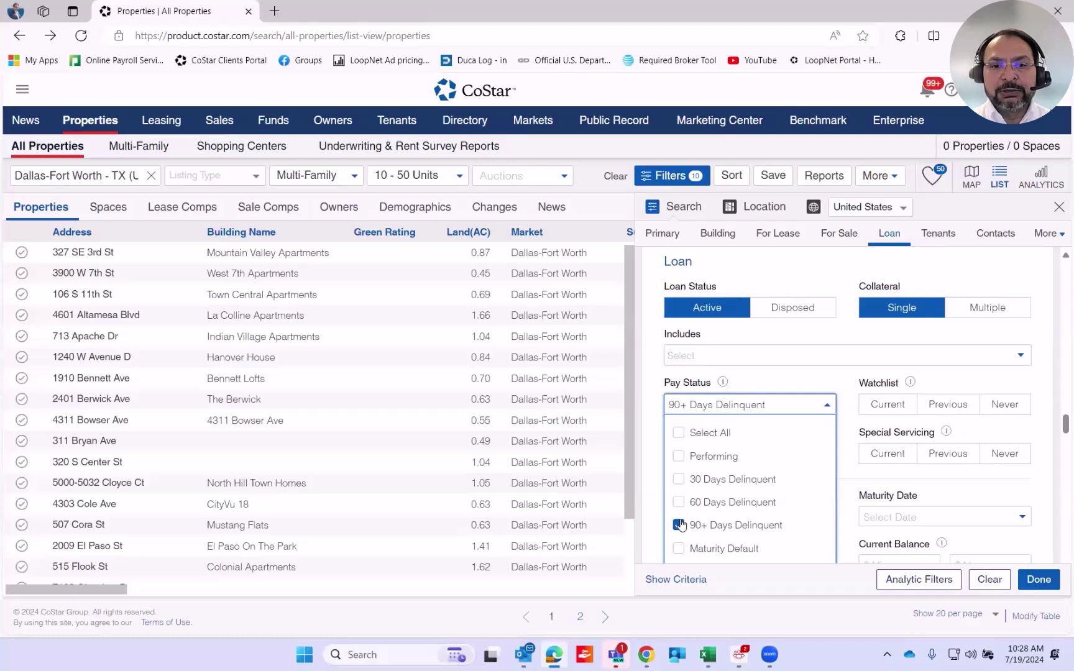
click(679, 526)
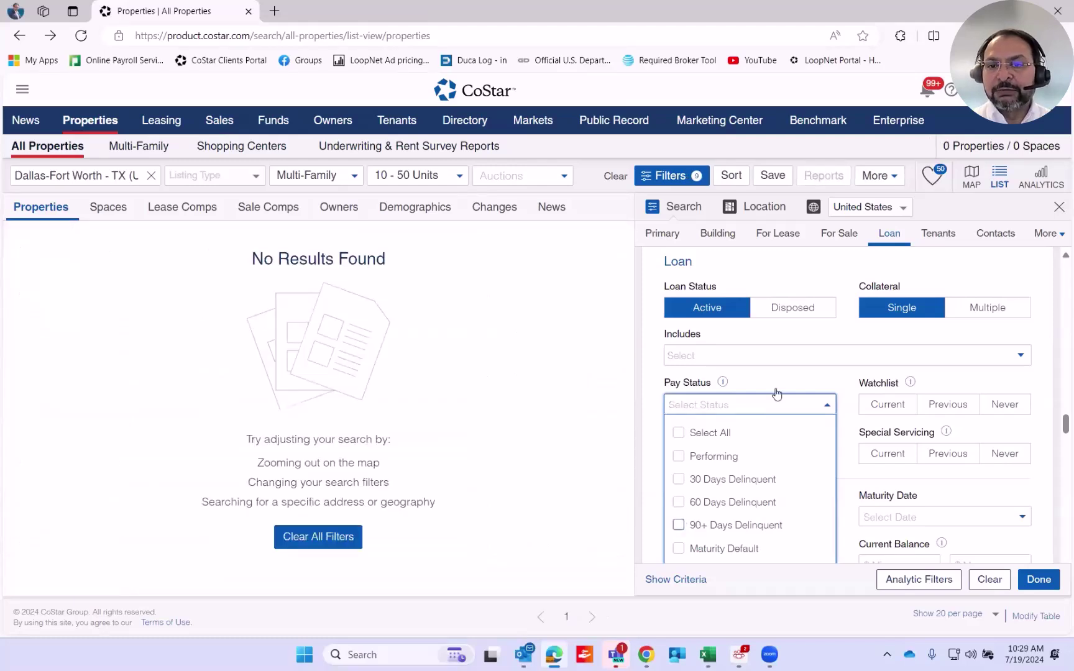
click(790, 335)
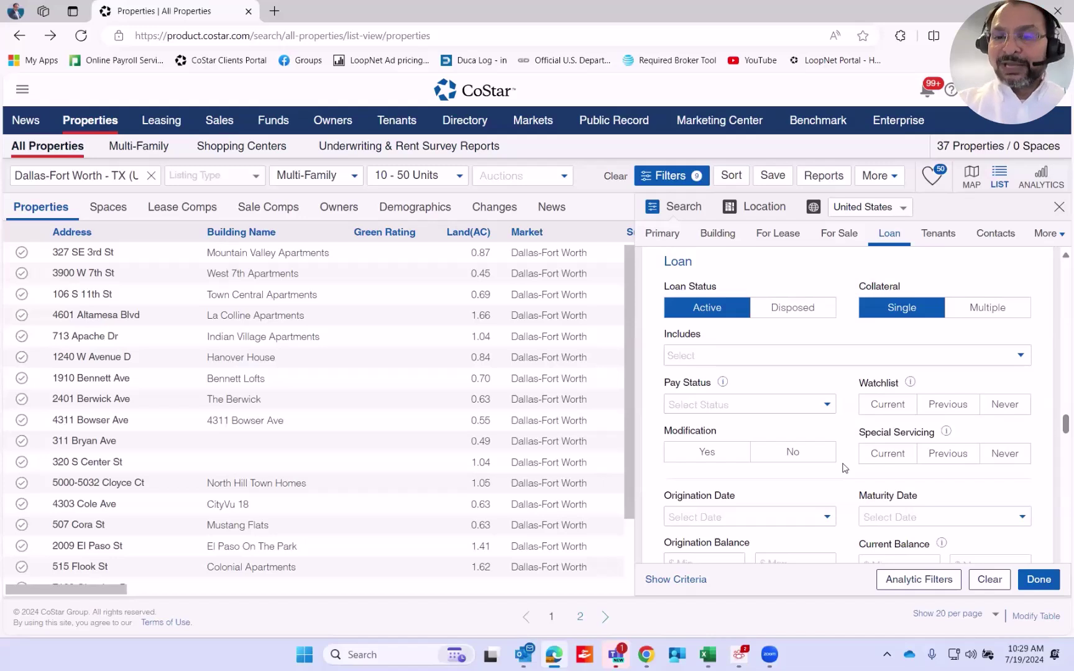
- Filter for loans with a maturity date within the next 1 year and dismiss the meeting notification
scroll(843, 465, down, 2)
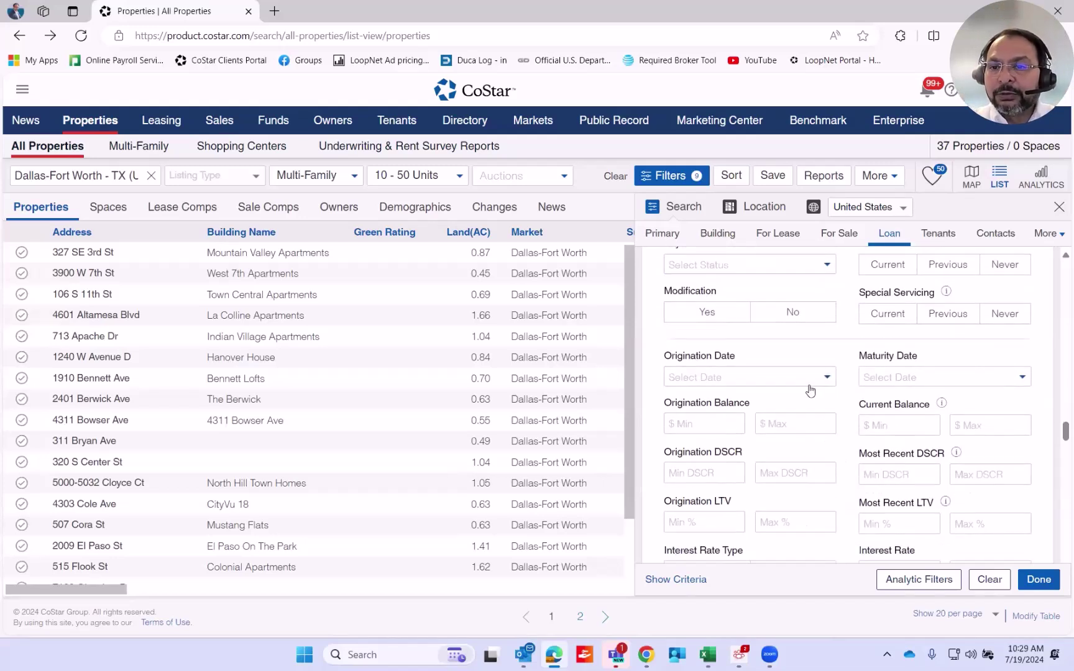
click(902, 378)
click(959, 428)
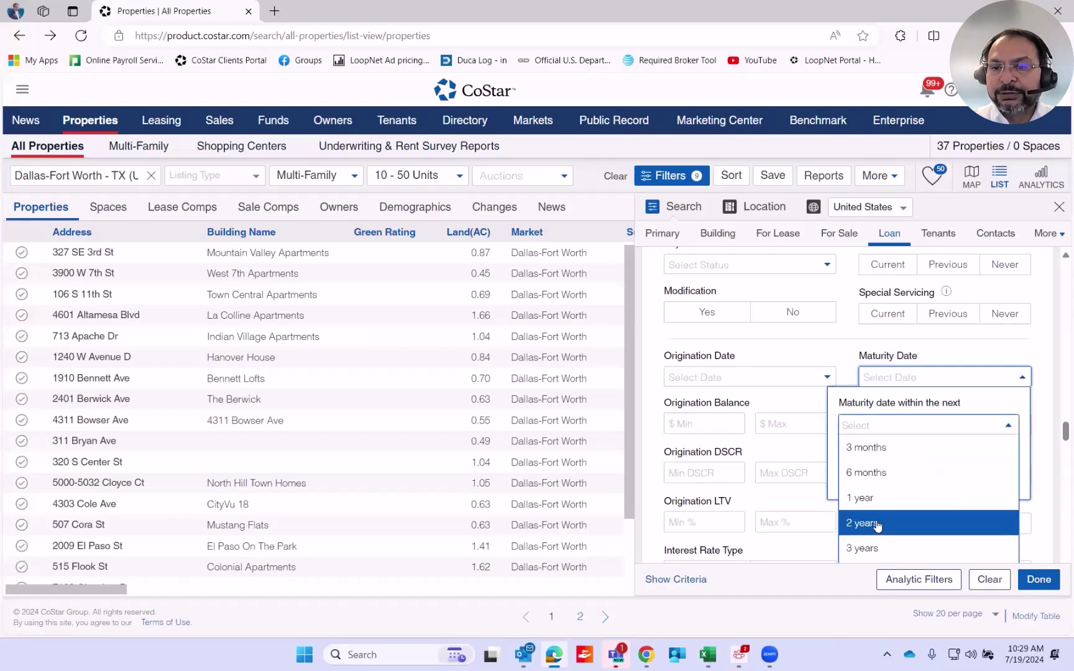
click(877, 498)
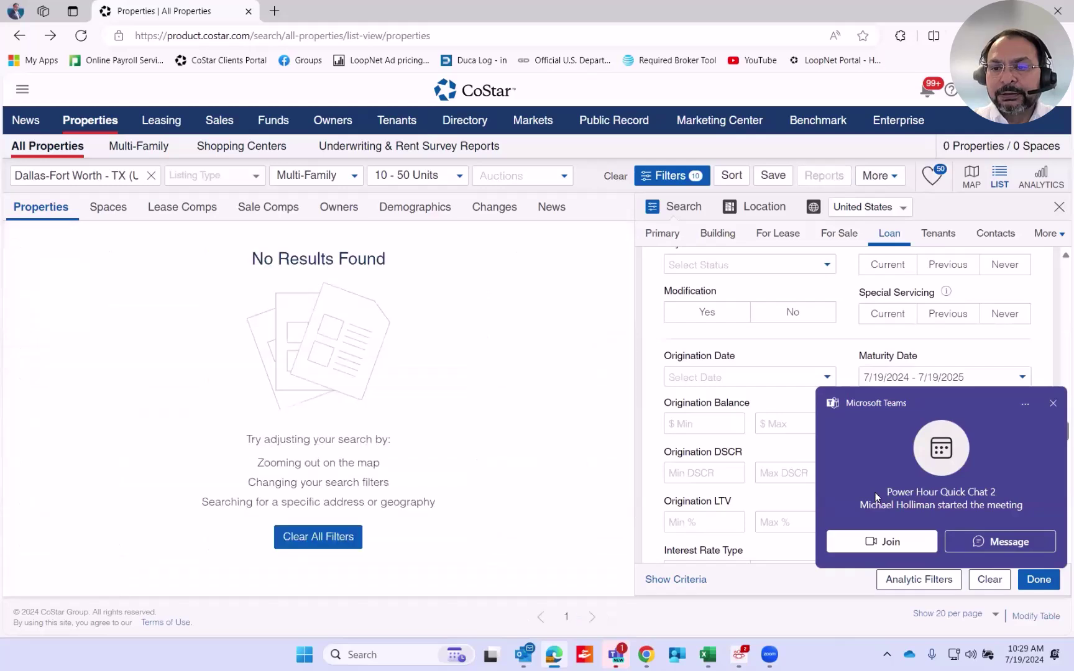
click(1053, 405)
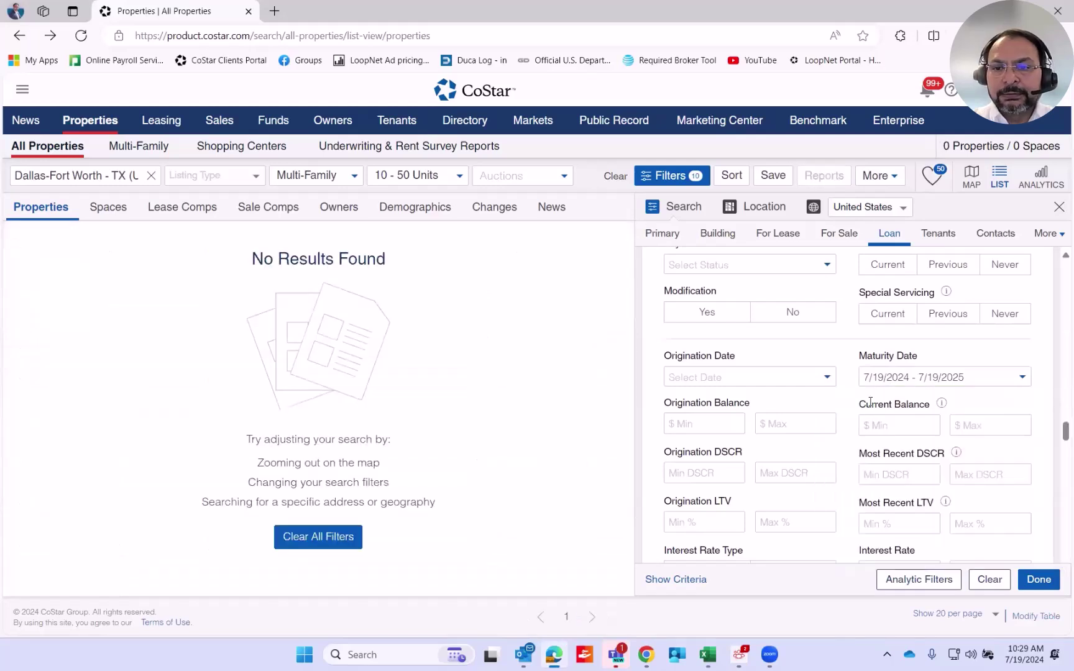
- Widen the loan maturity date filter to within the next 3 years
click(961, 379)
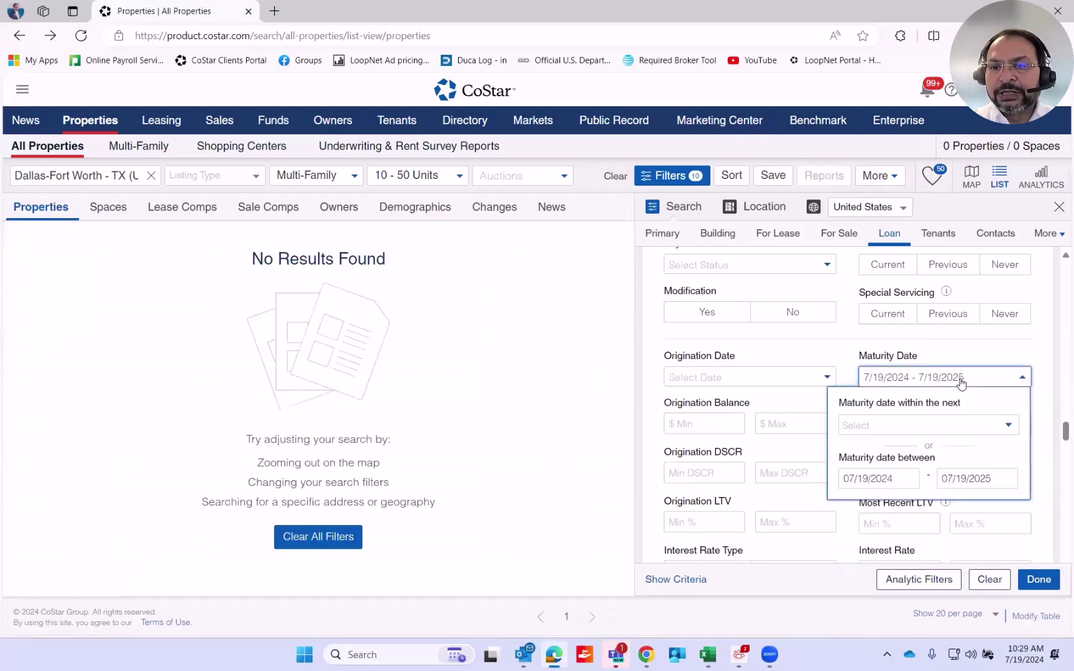
click(897, 427)
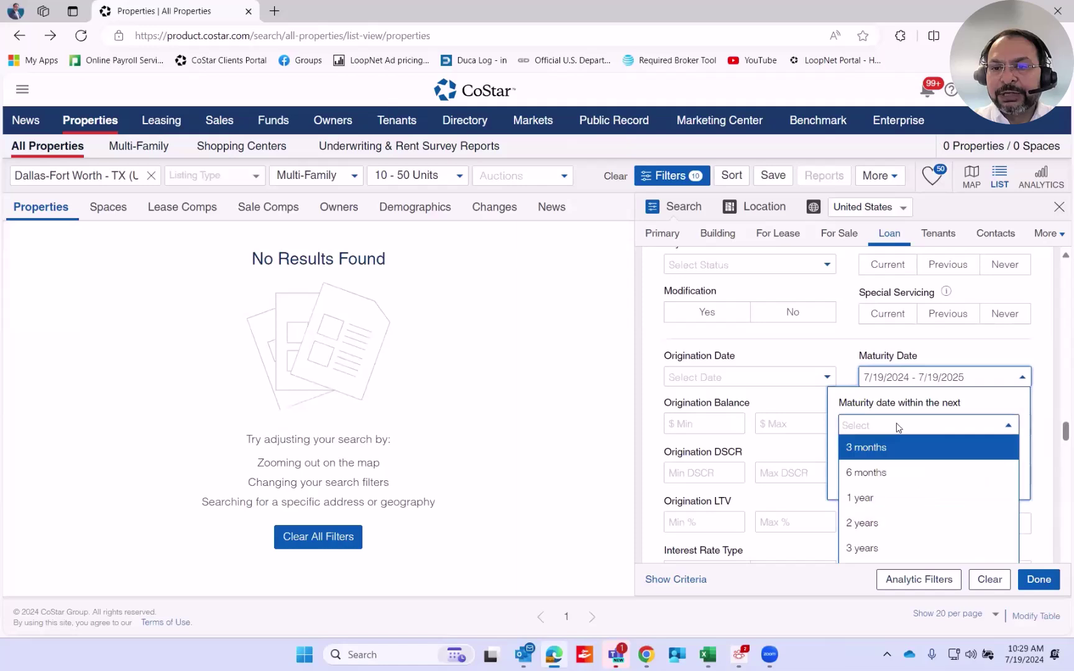
click(869, 547)
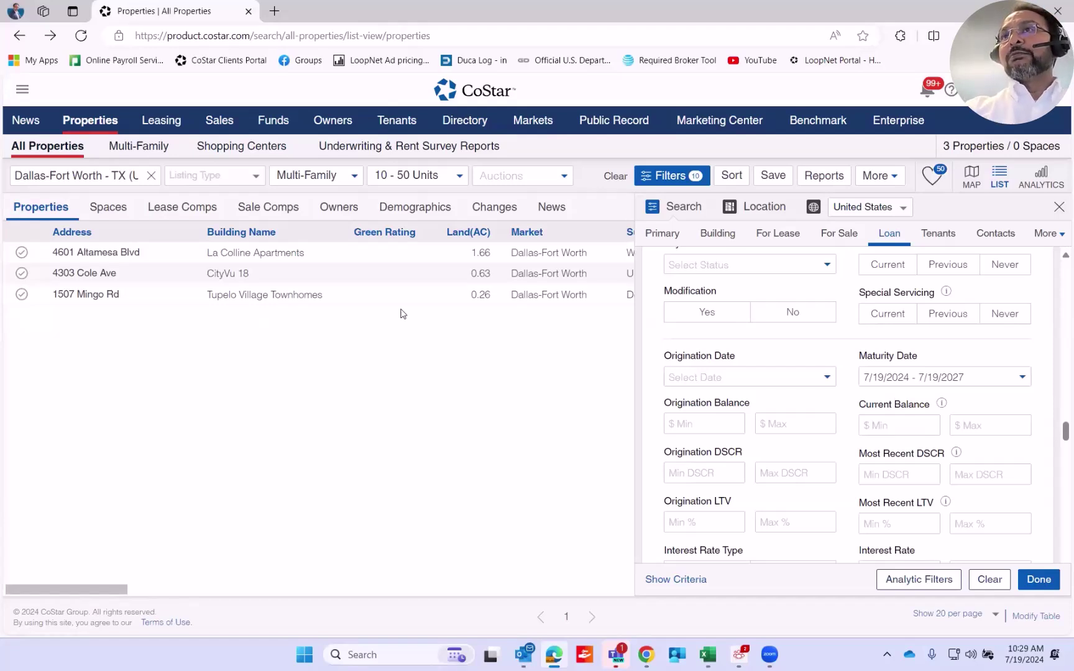
- Clear the start and end dates of the loan maturity date filter
click(951, 376)
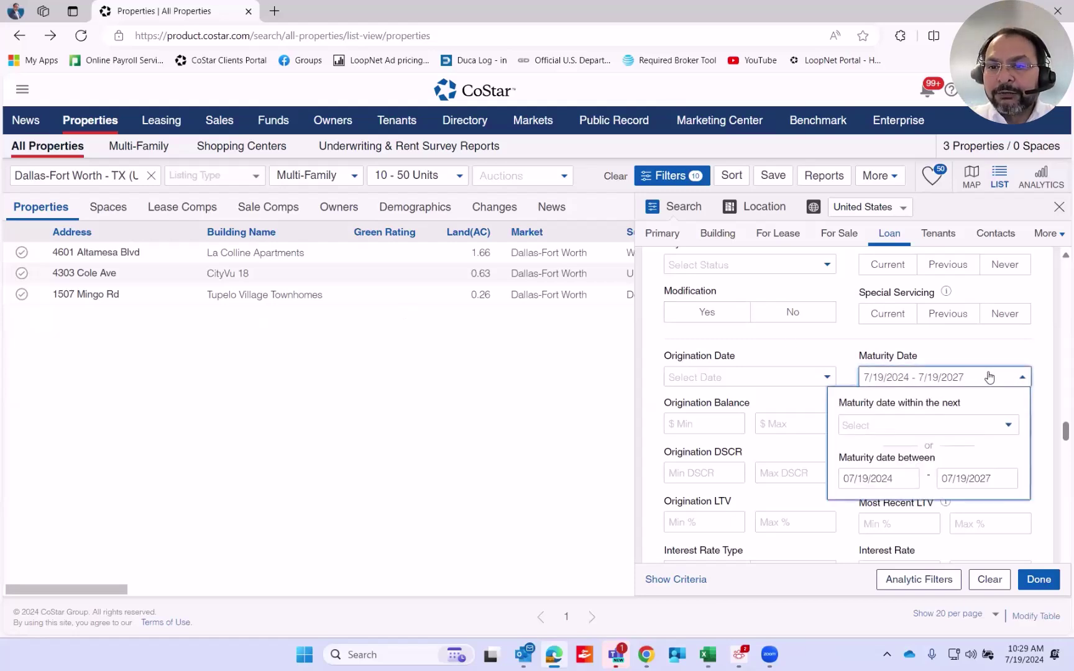
click(908, 476)
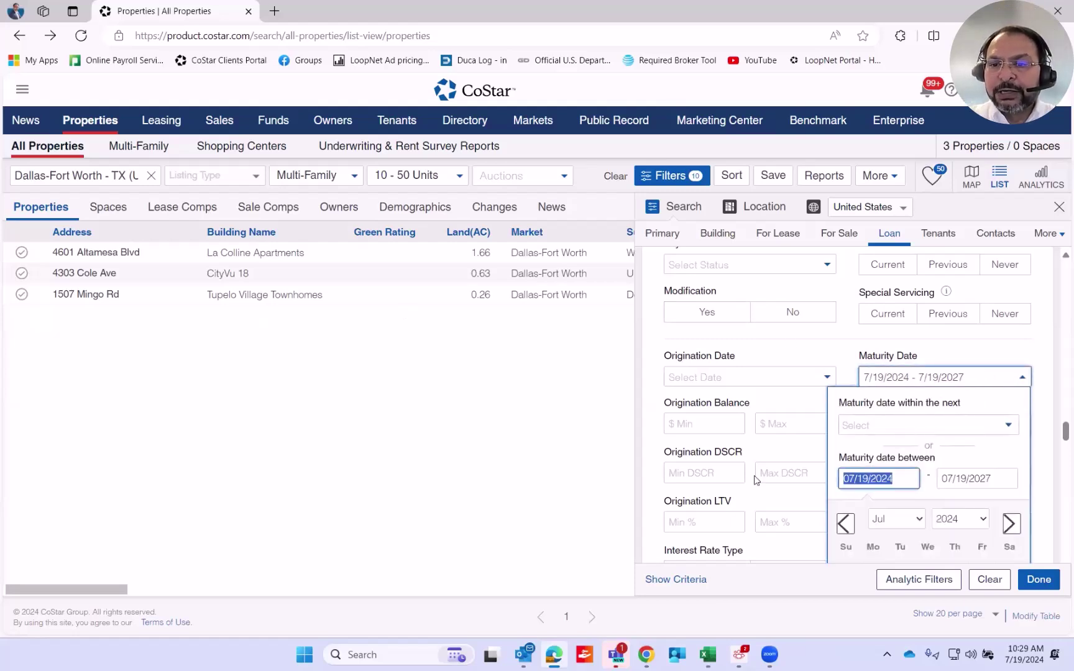
key(BackSpace)
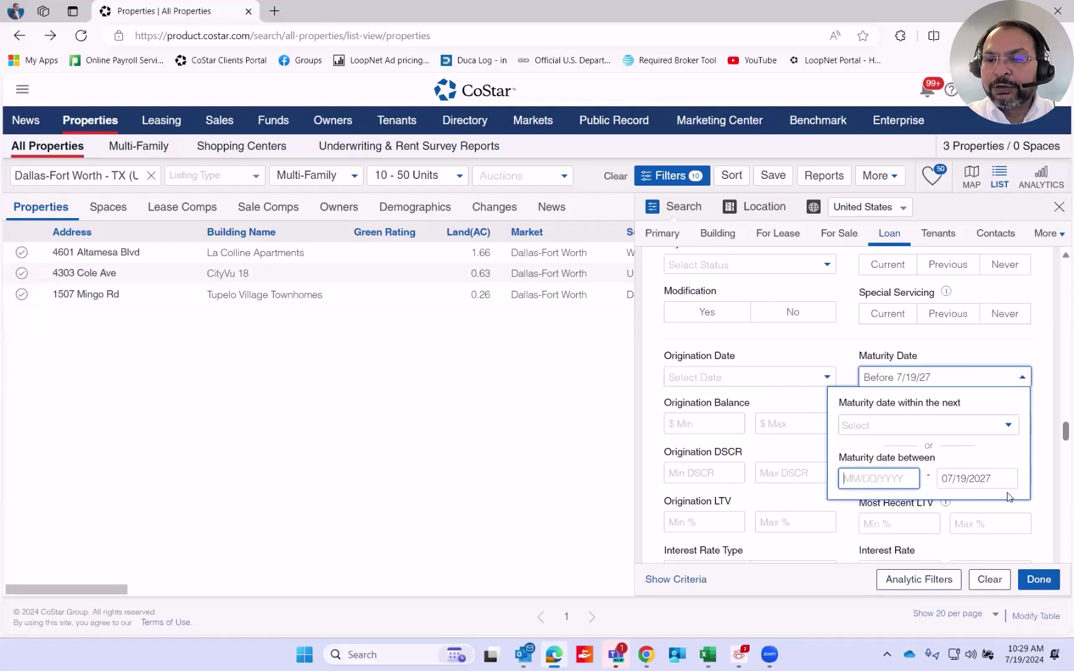
key(Tab)
key(BackSpace)
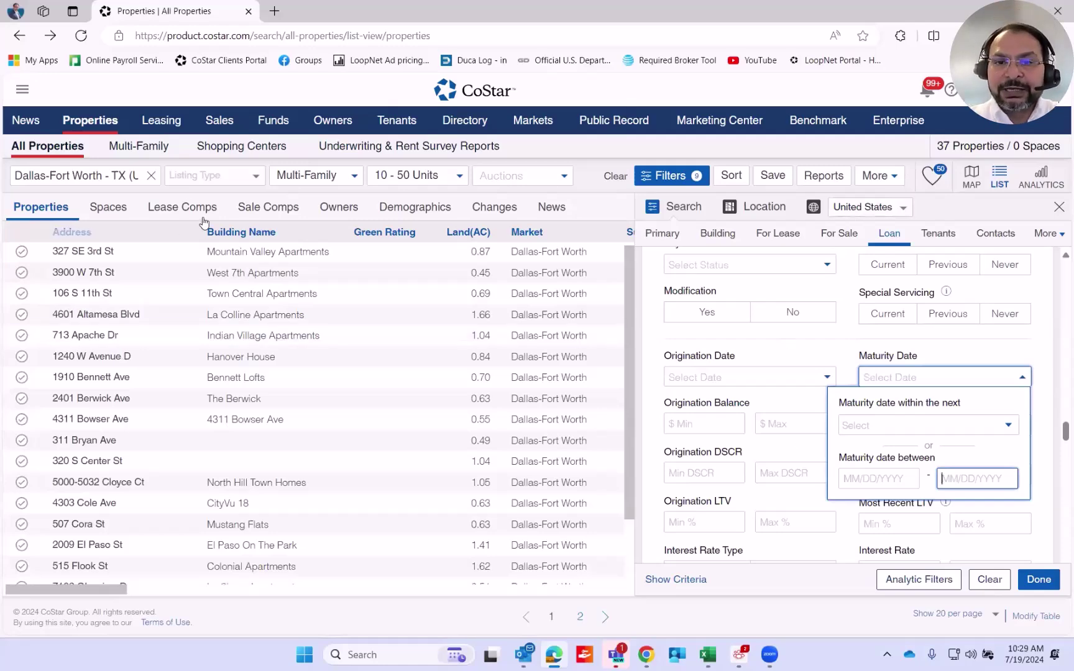
- Open the La Colline Apartments property and examine its summary and its active loan's data source, current balance and NOI DSCR
click(99, 314)
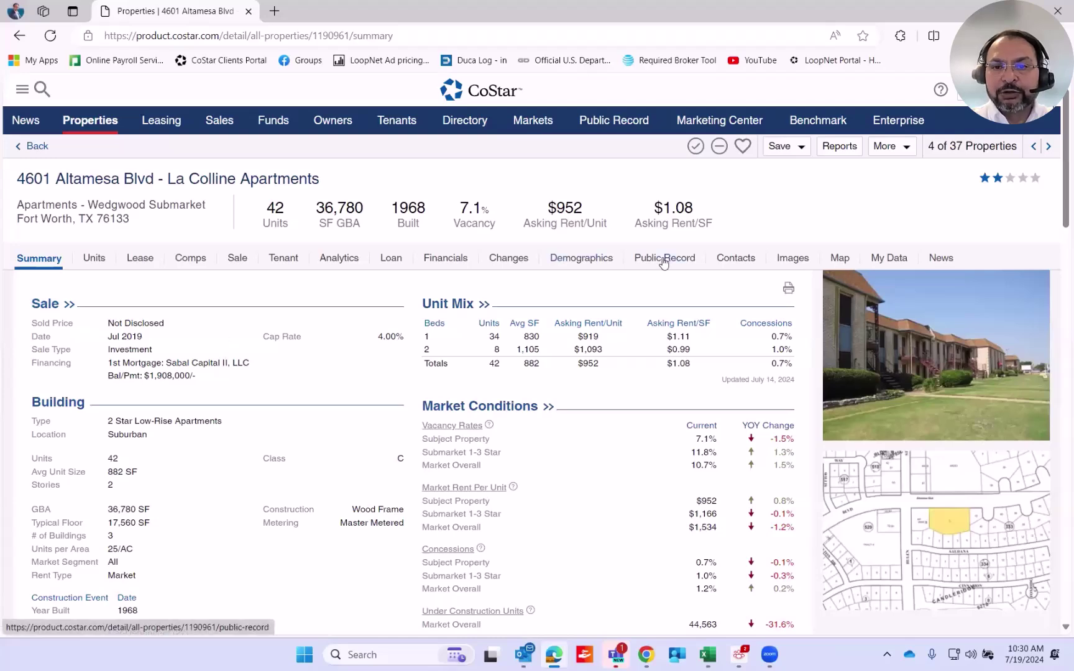
scroll(497, 454, down, 1)
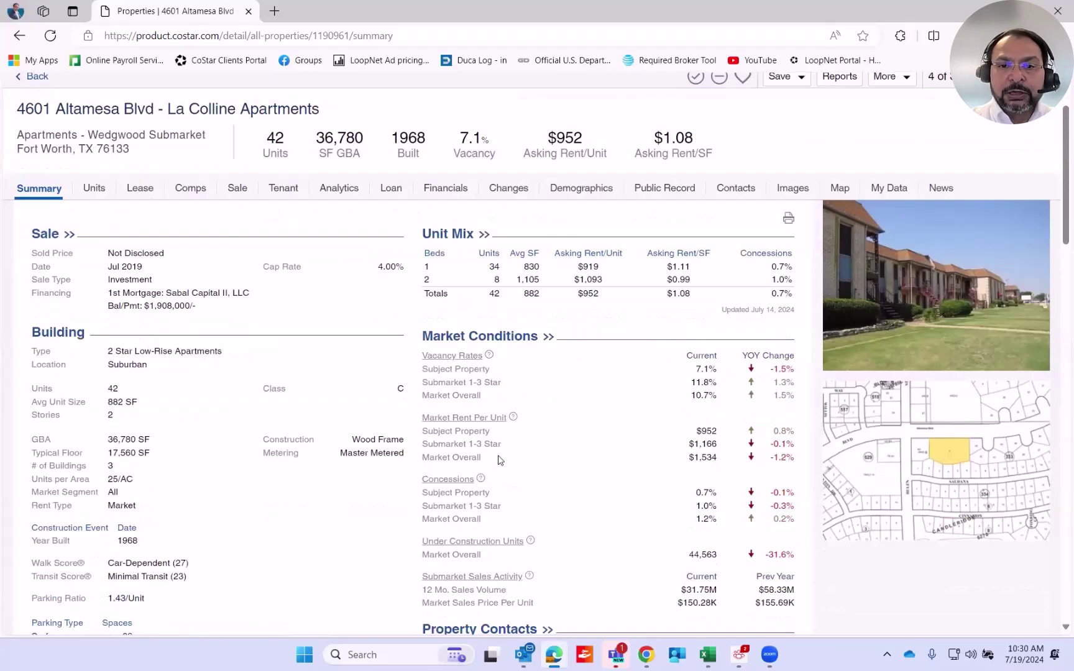
scroll(497, 454, up, 1)
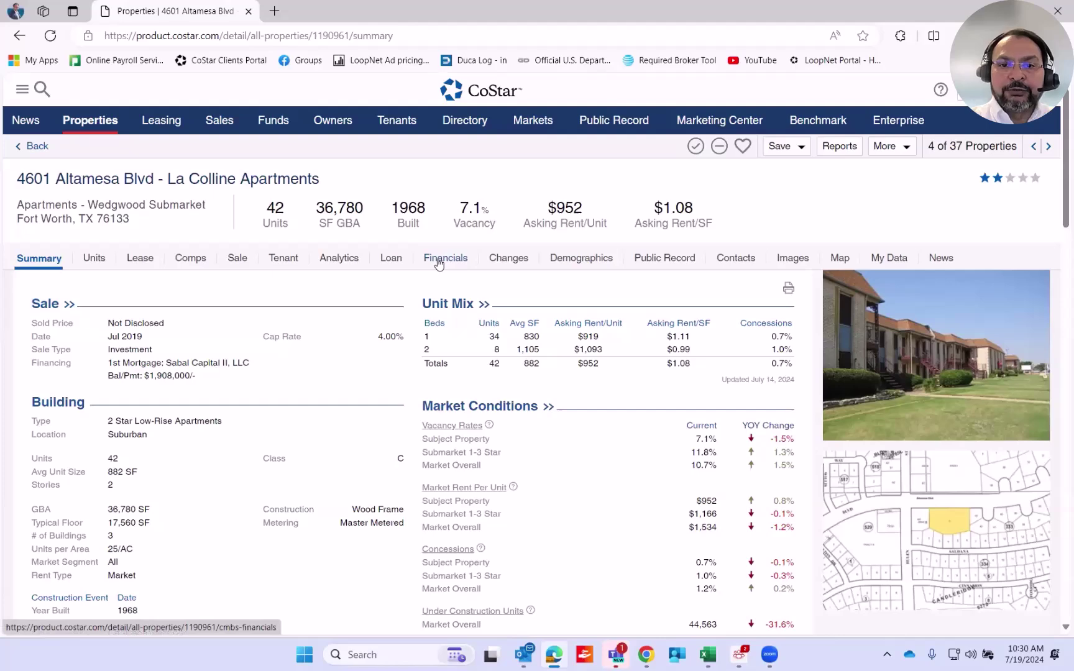
click(398, 265)
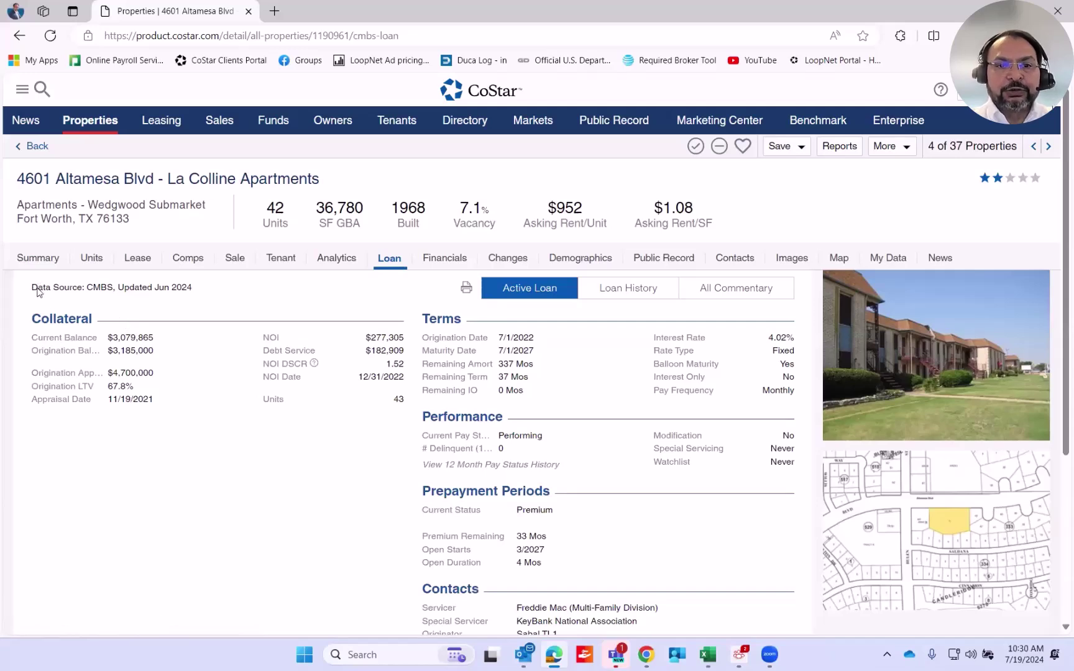
drag(36, 287, 244, 295)
click(342, 312)
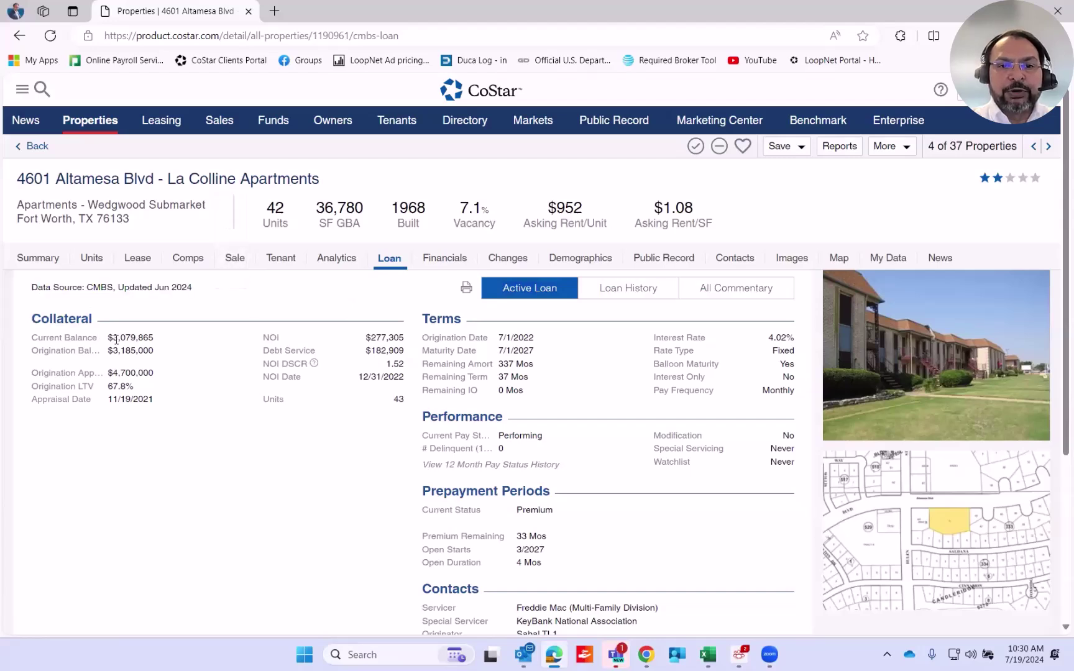
double_click(133, 338)
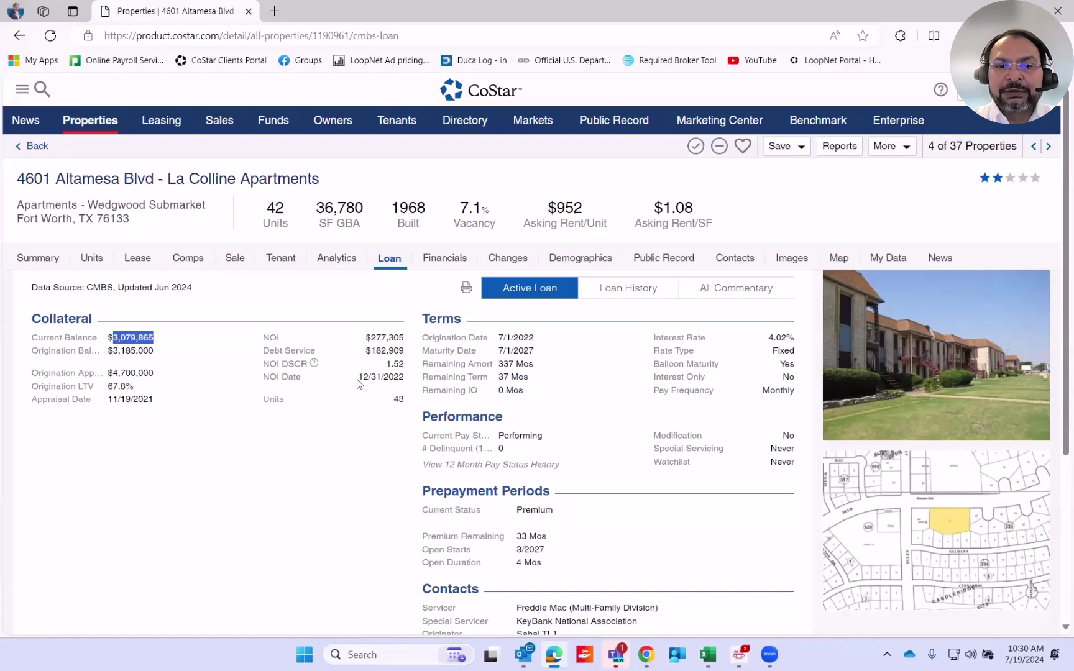
drag(384, 364, 407, 369)
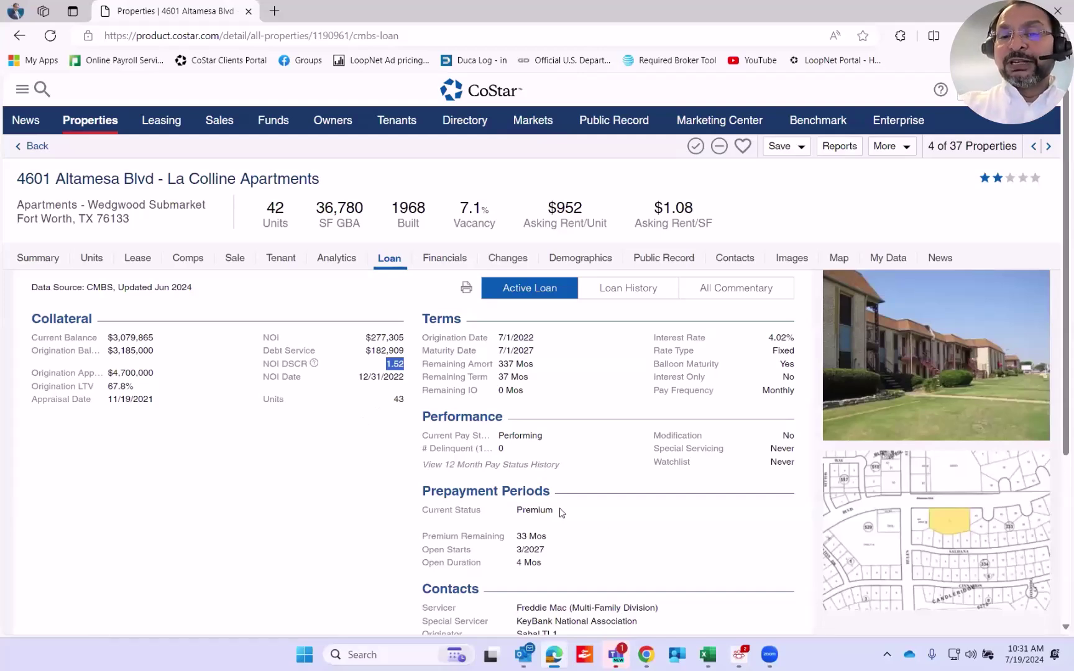
- Read the March 2024 Watchlist commentary on the La Colline Apartments loan, and view the property's owner contacts
scroll(614, 526, down, 3)
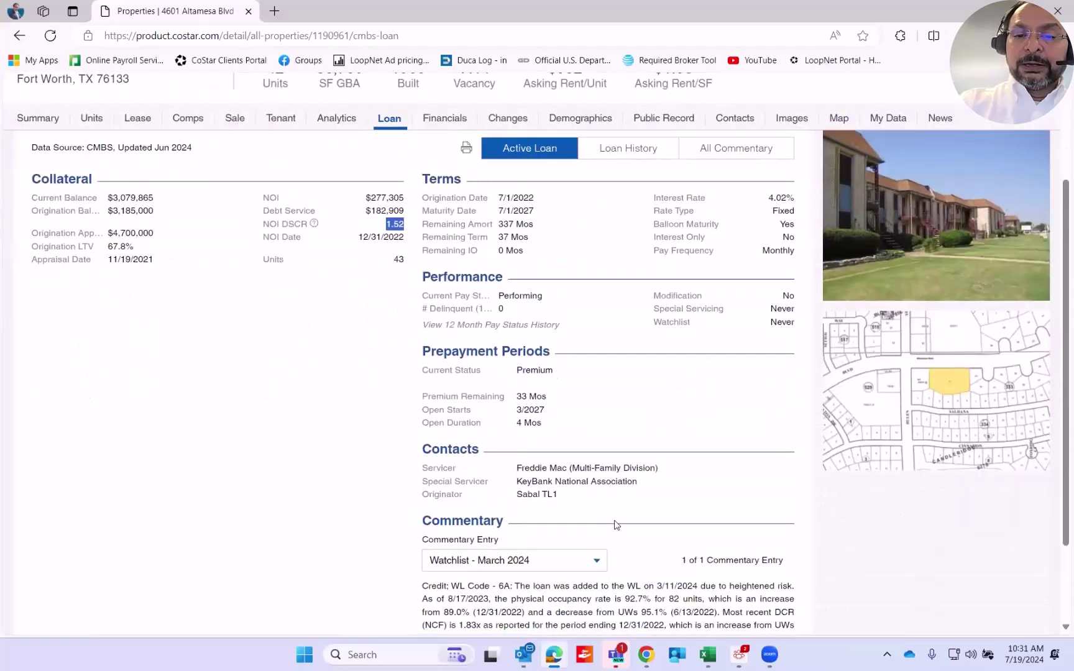
scroll(615, 519, down, 1)
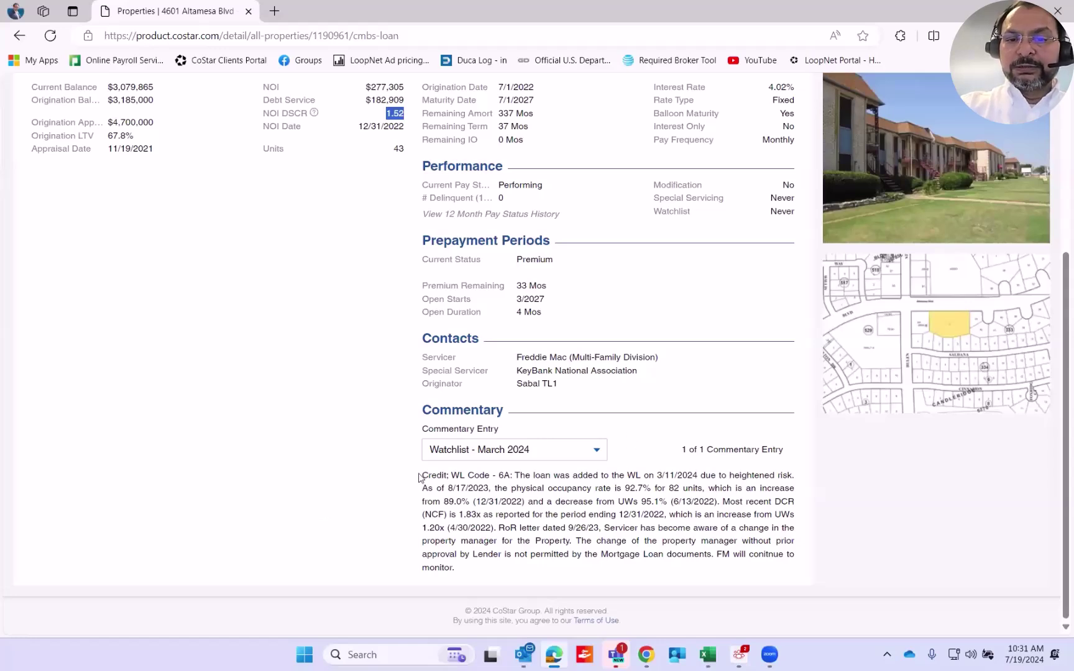
drag(500, 476, 531, 575)
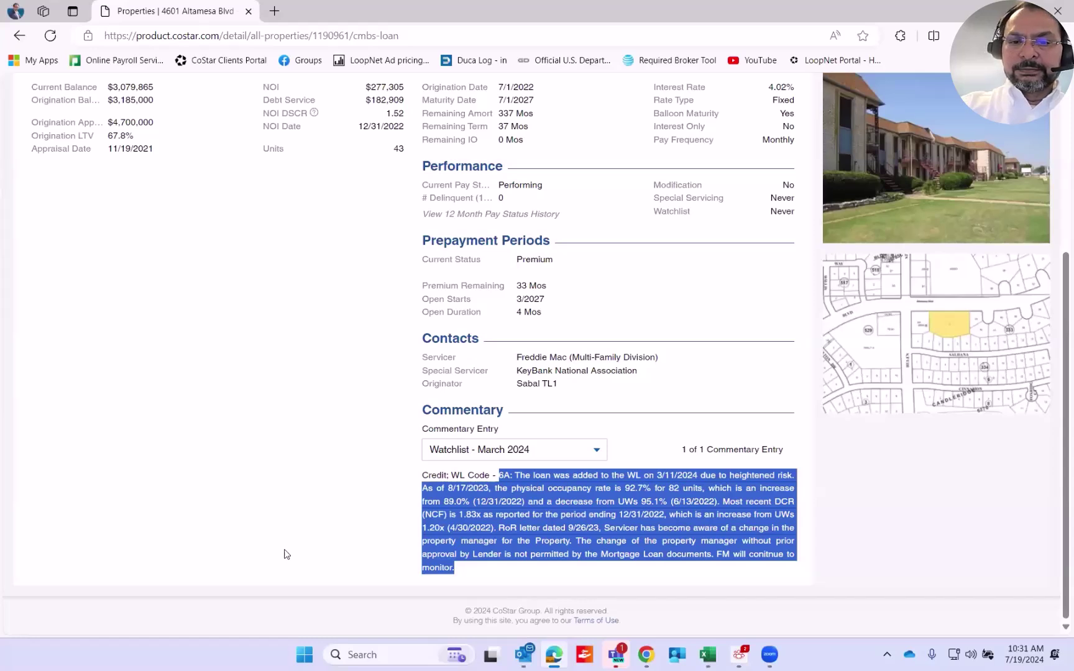
click(706, 393)
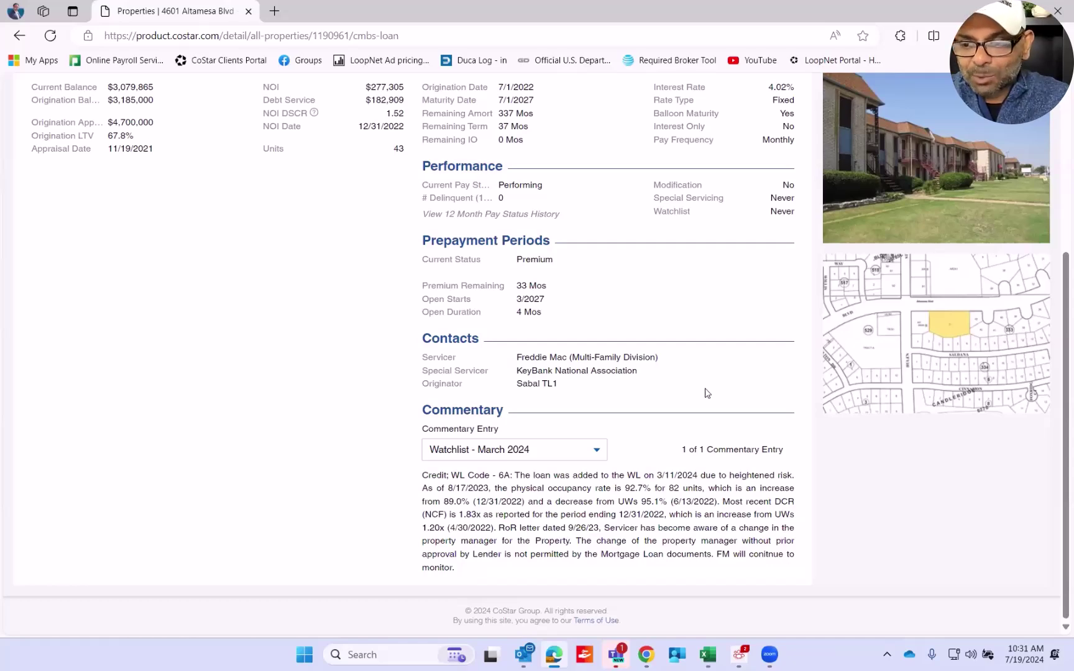
scroll(706, 382, up, 5)
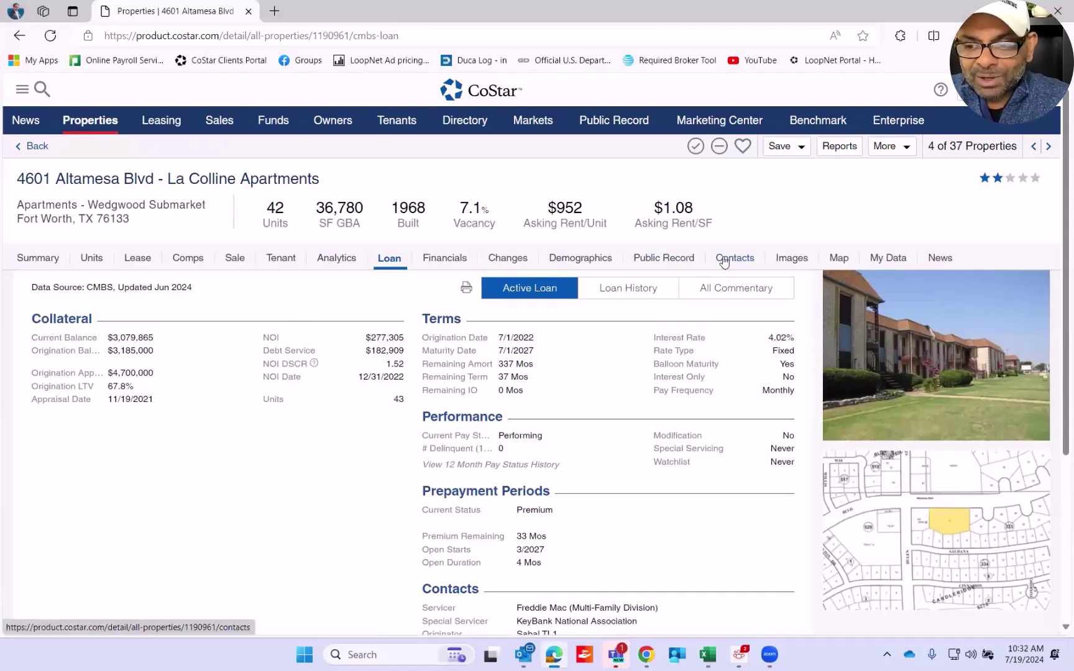
click(724, 259)
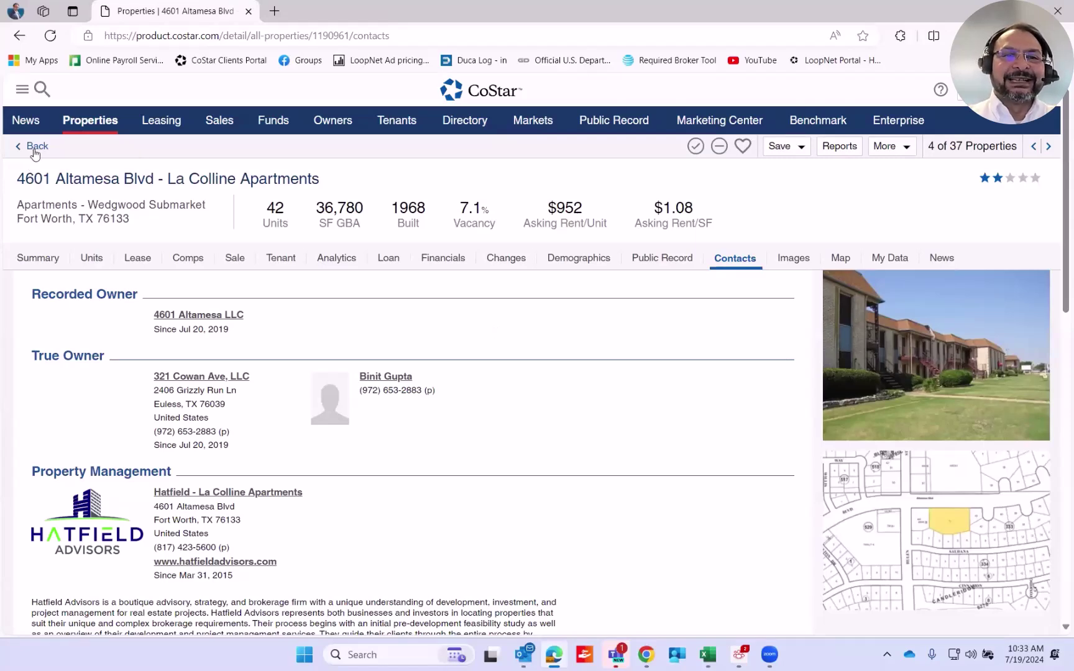
- Go to the following property, Indian Village Apartments, and review its owner contacts and its active loan's collateral, terms and performance
click(1050, 148)
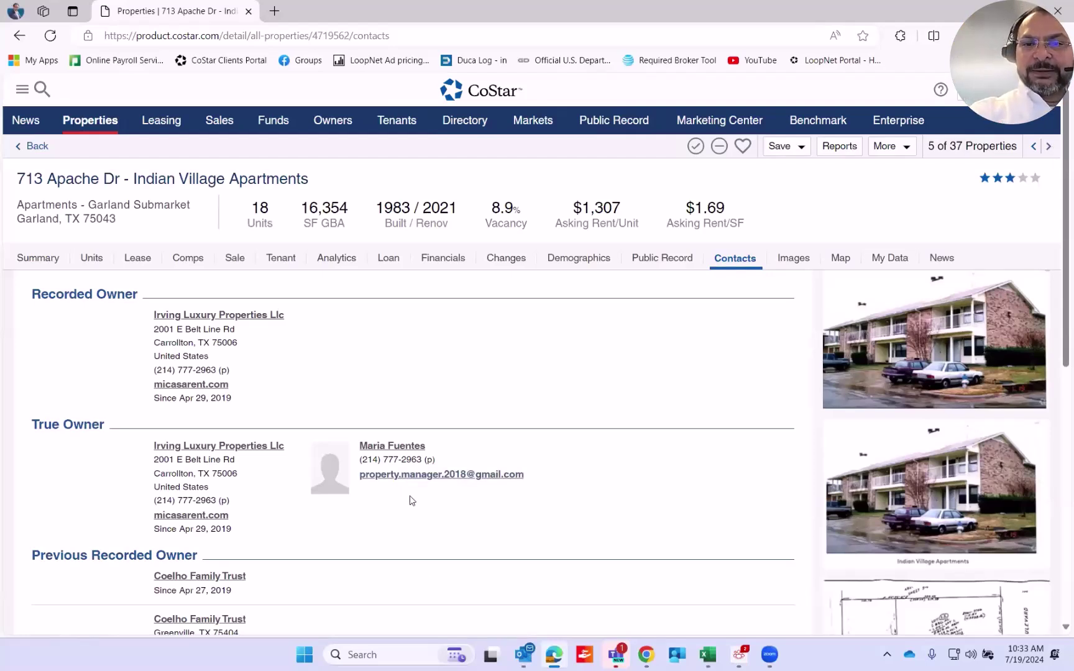
click(392, 262)
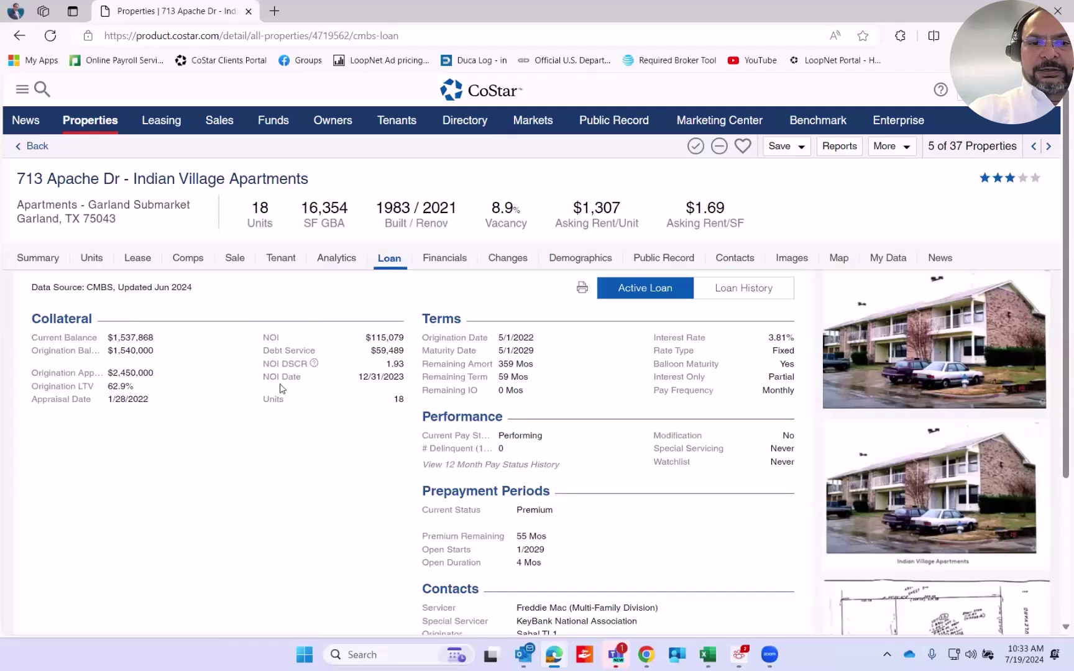
drag(446, 363, 128, 427)
click(129, 400)
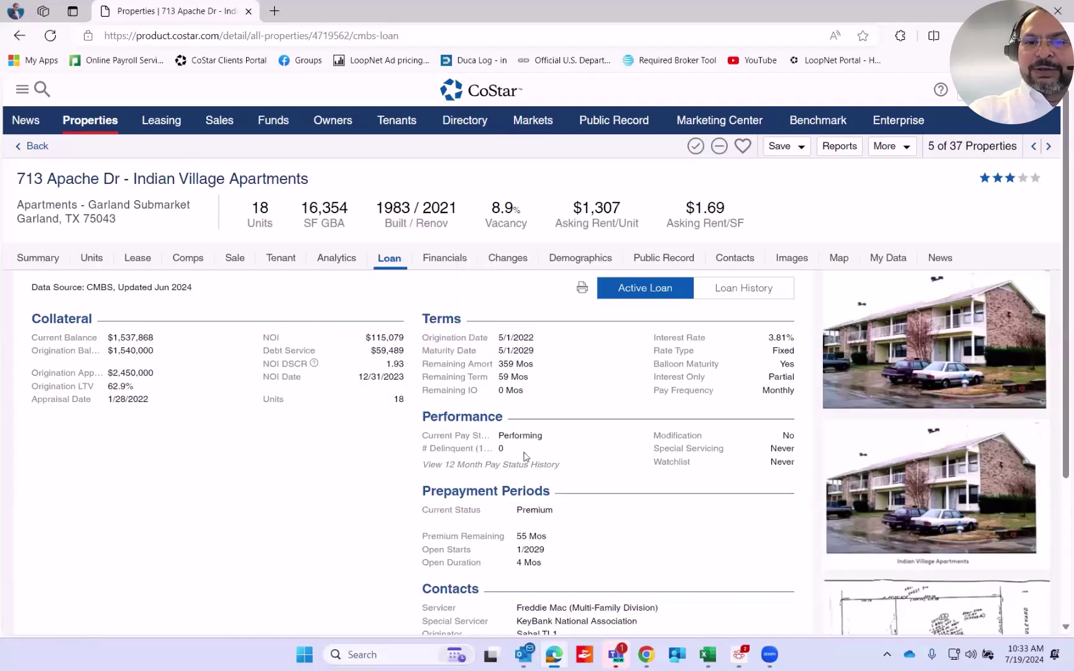
scroll(525, 457, down, 3)
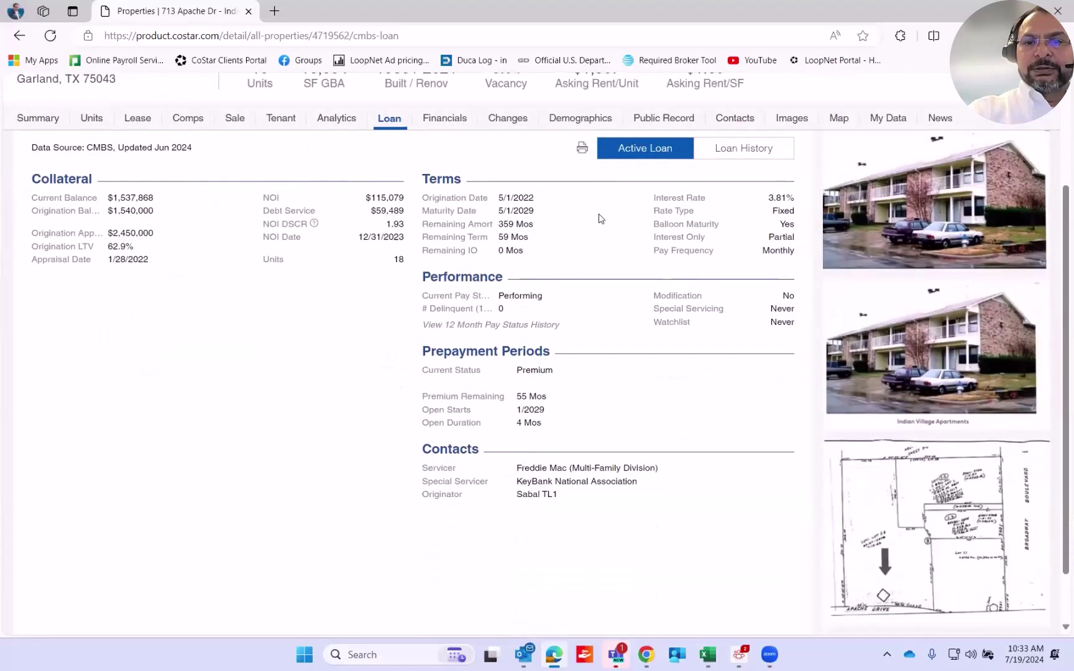
triple_click(537, 240)
drag(768, 198, 713, 248)
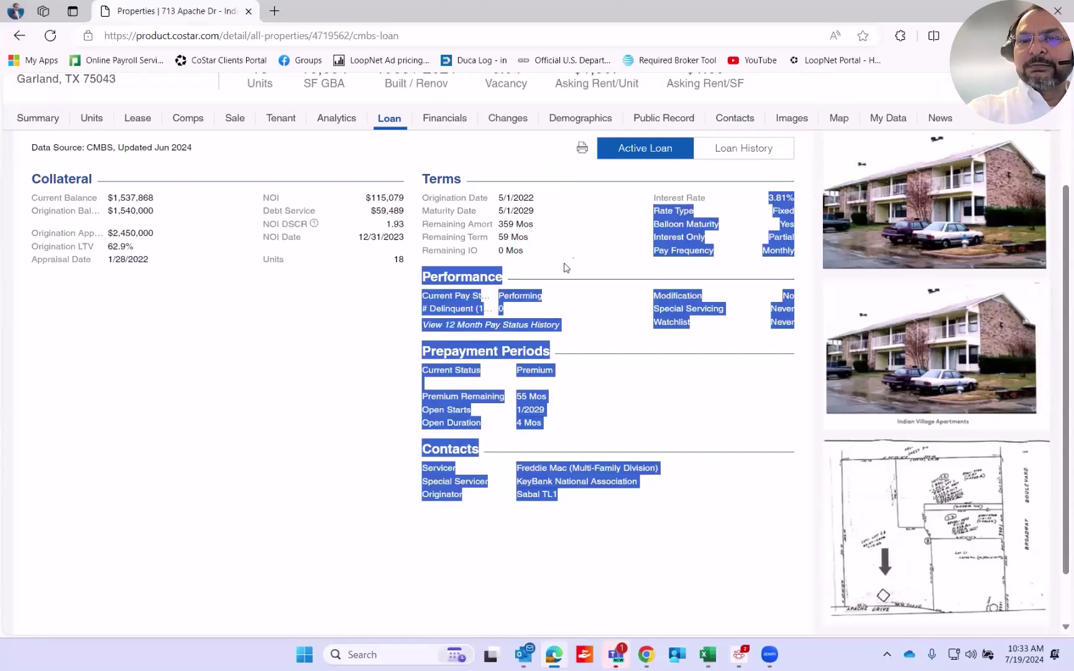
click(592, 261)
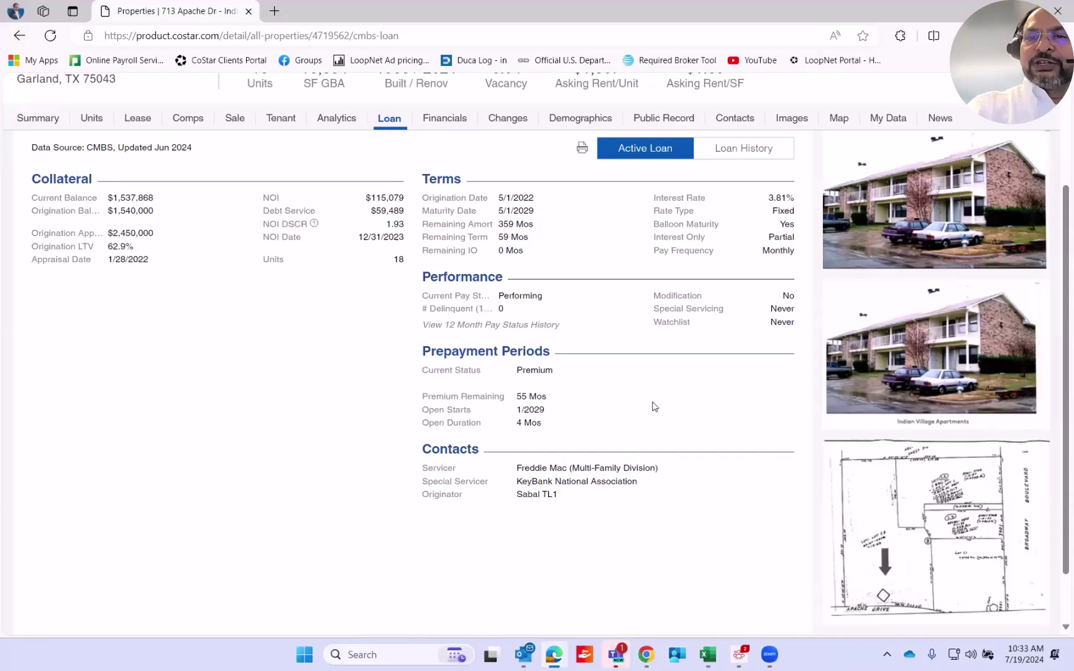
- Return to the property search results and view the Sale Comps criteria in the filters
scroll(647, 409, up, 2)
scroll(646, 408, up, 1)
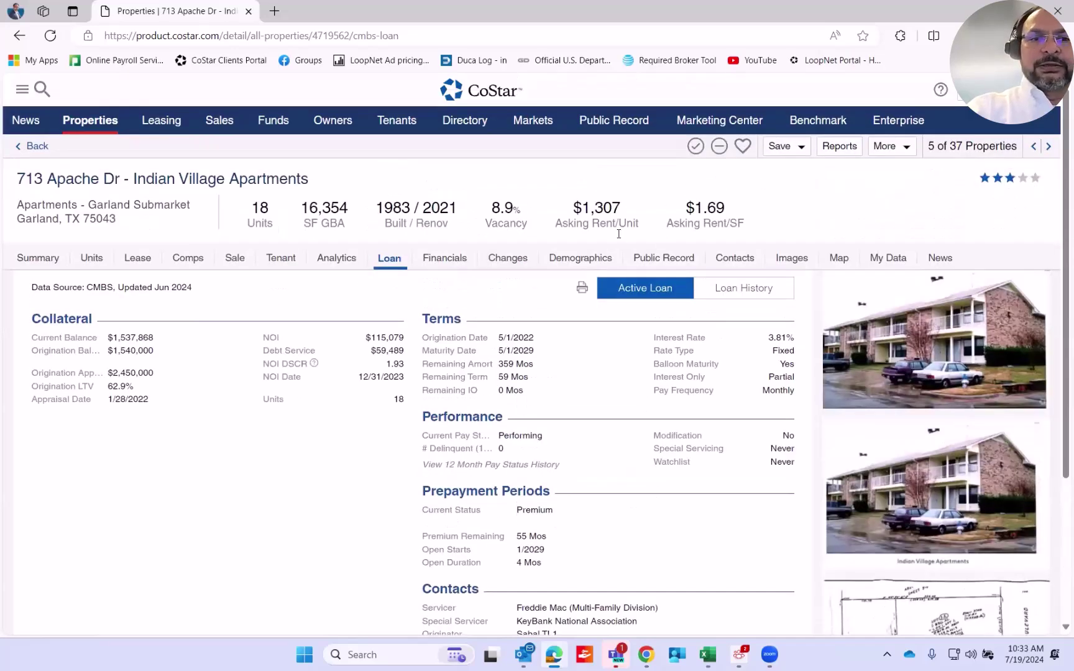
click(35, 150)
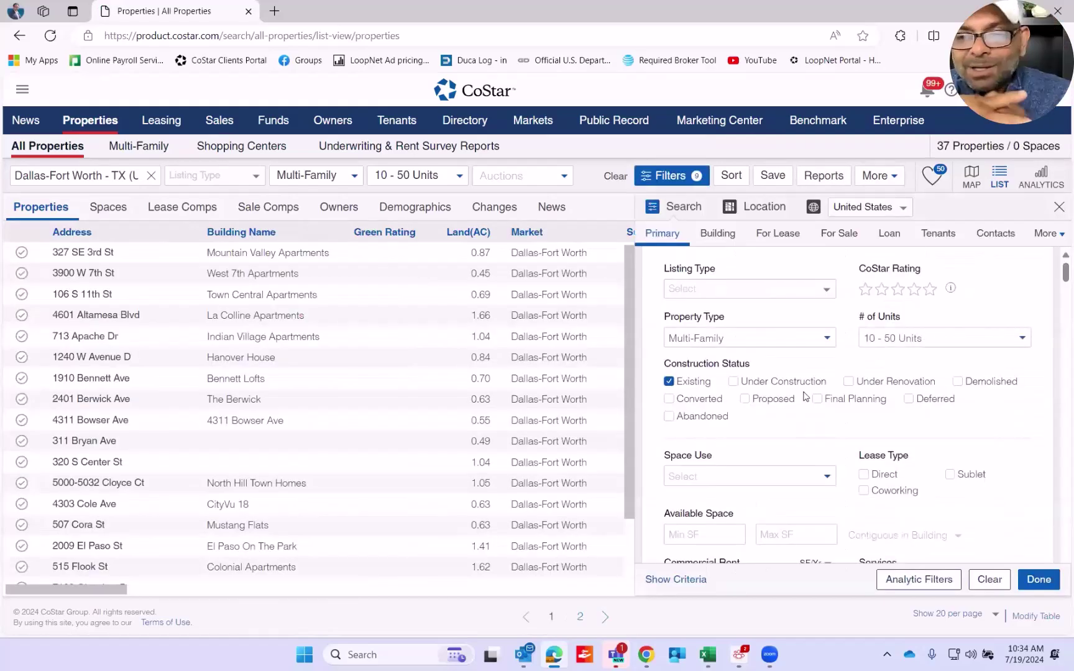
click(1048, 234)
click(995, 320)
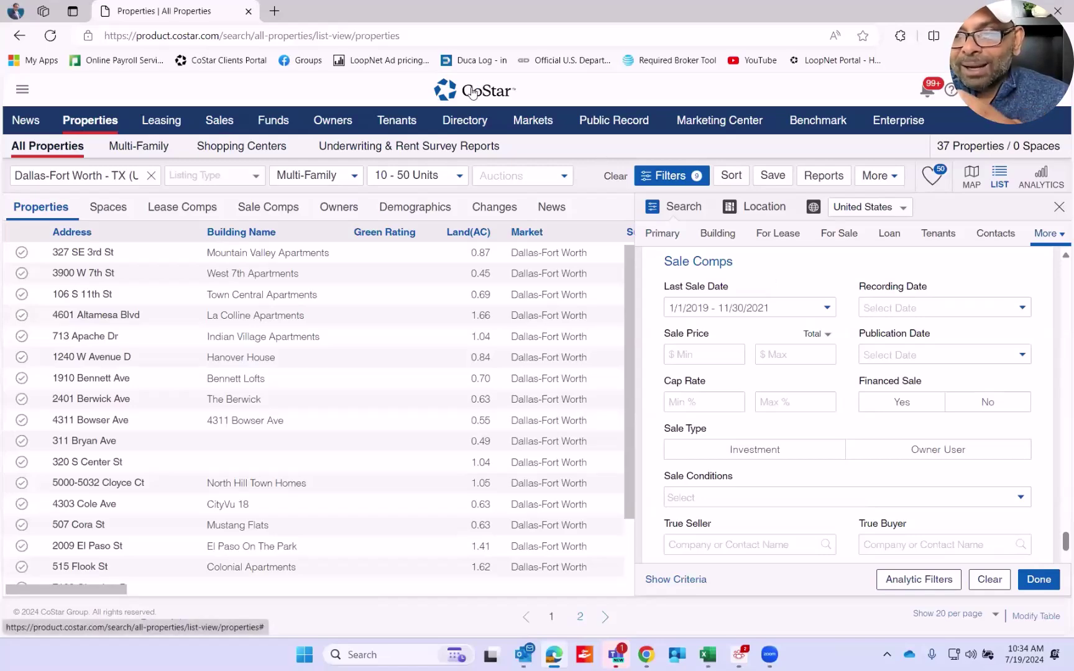
- Duplicate the property search tab and go to the CoStar home page in the copy
right_click(212, 17)
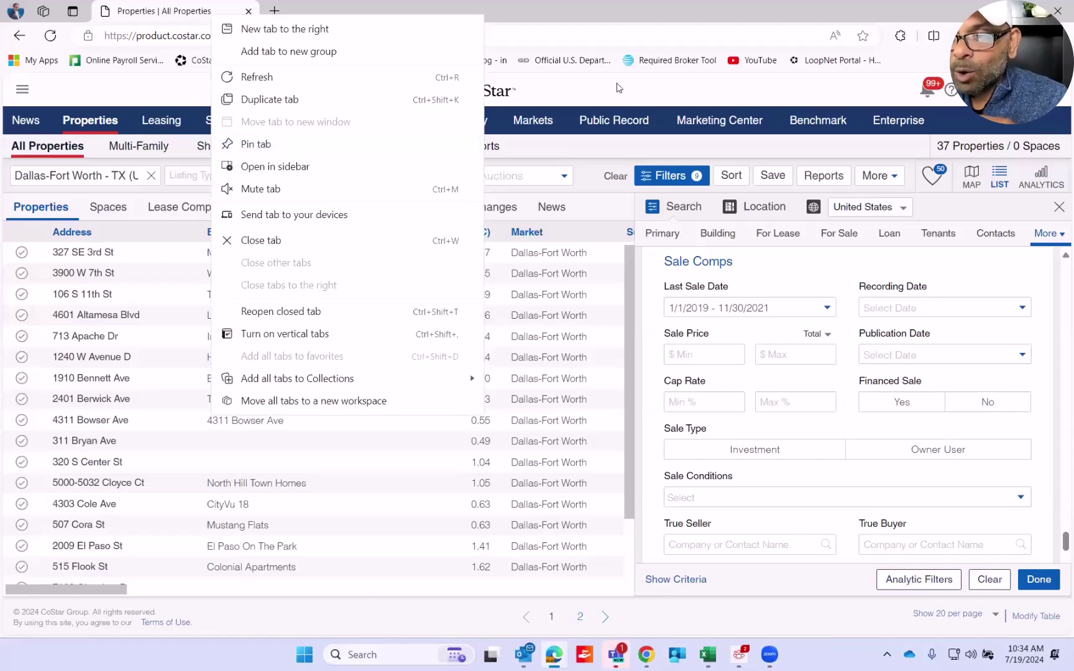
click(381, 105)
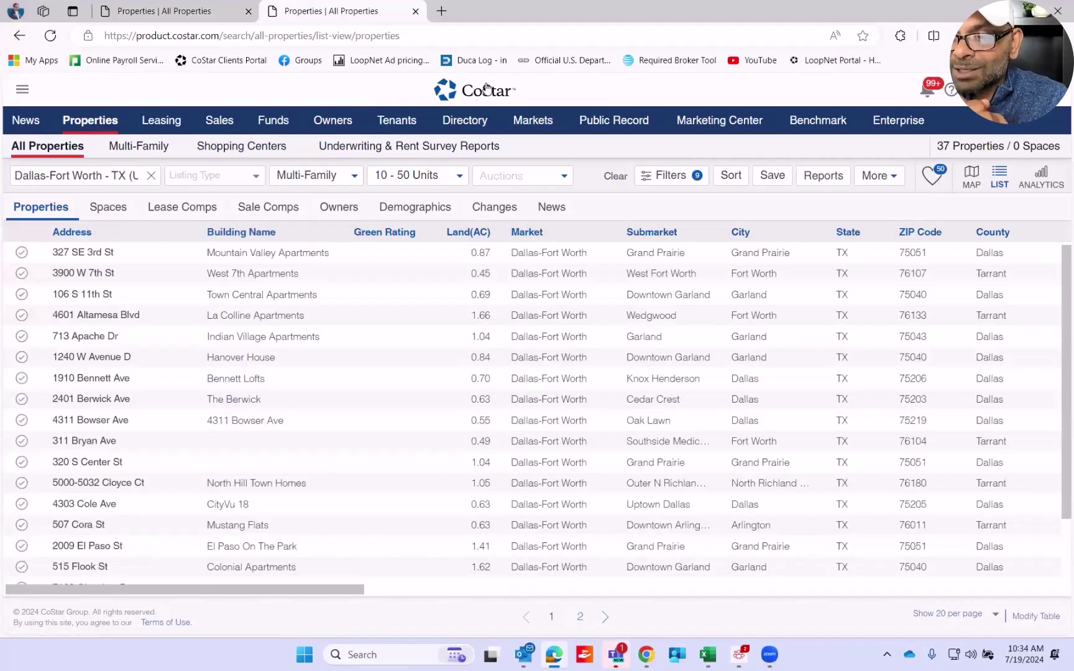
click(483, 92)
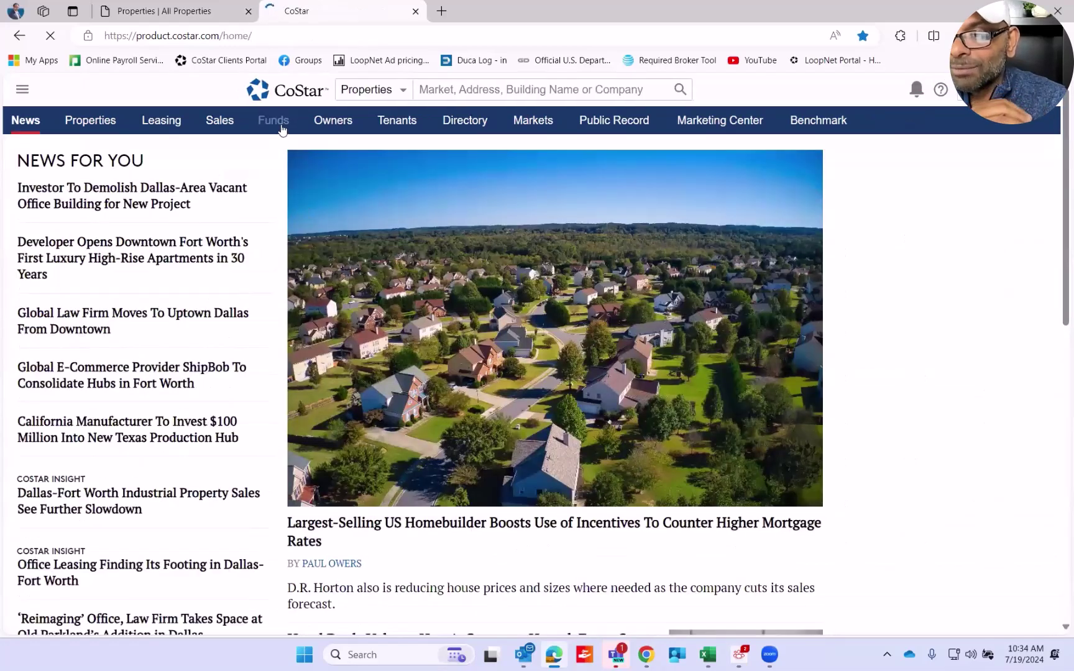
- Open the Funds database and filter it to the Multi-Family property focus
click(281, 128)
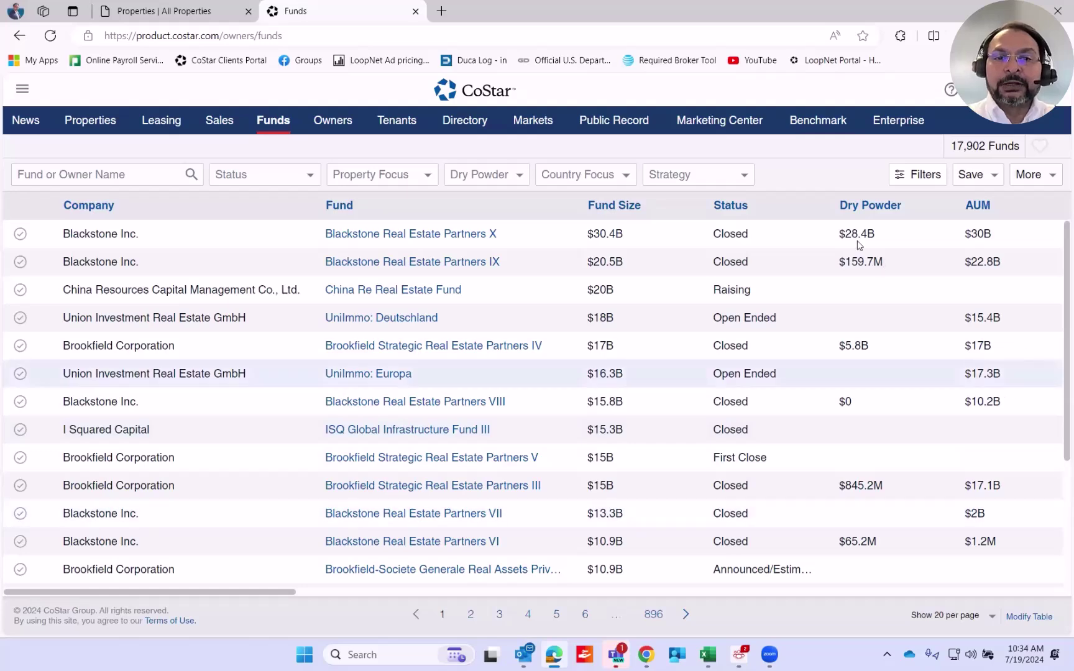
click(413, 175)
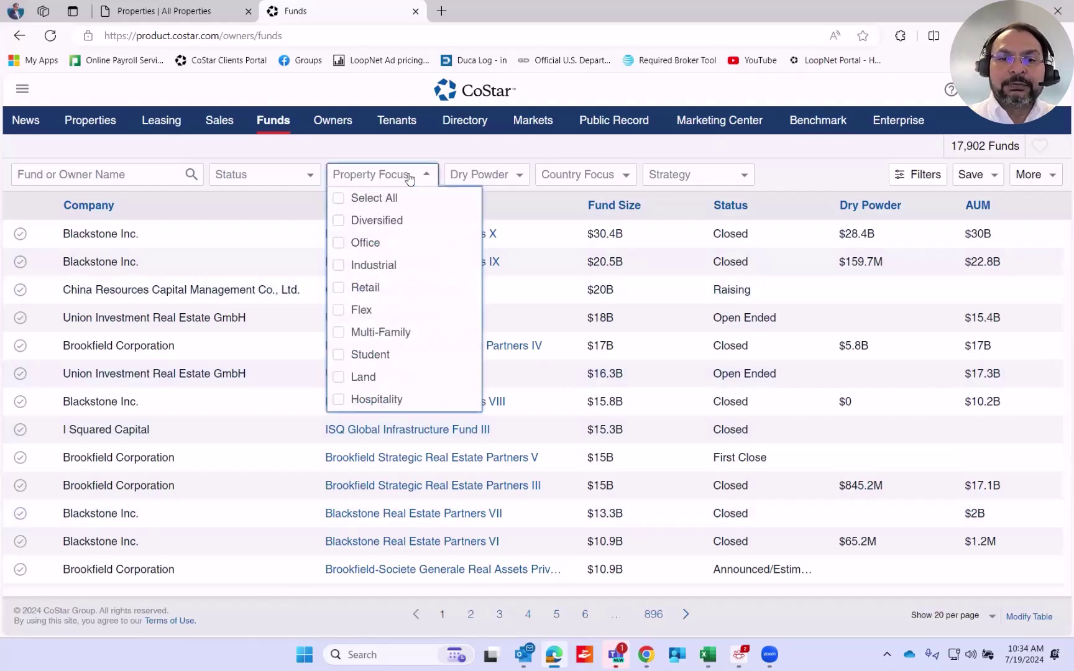
click(550, 145)
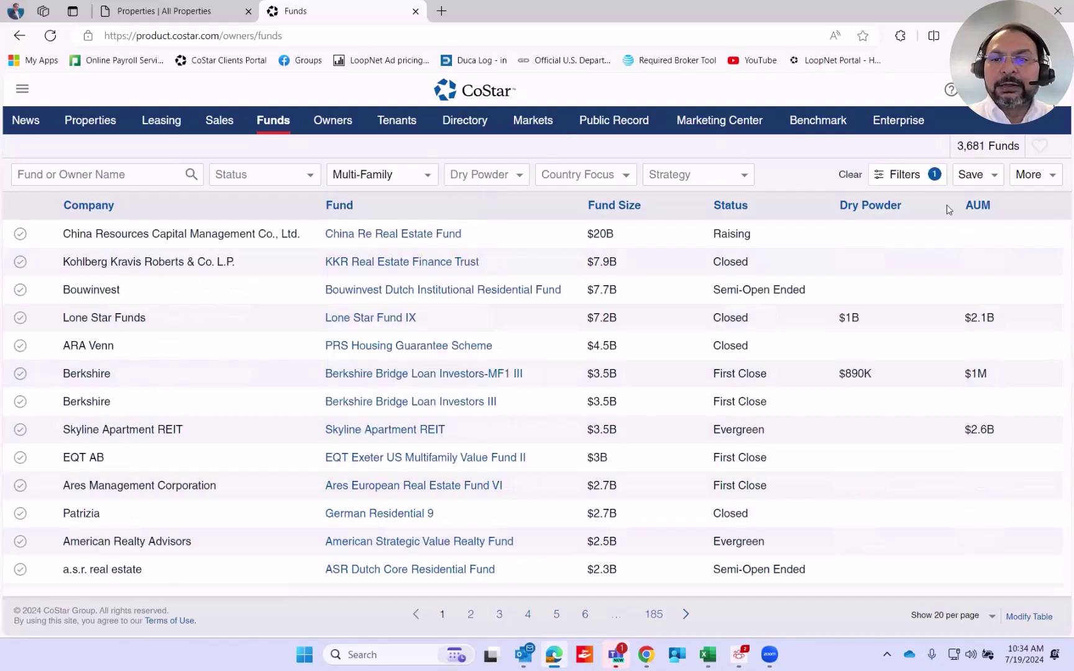
- Examine the city location criteria for funds with the Multi-Family type in the Dallas-Fort Worth market, and close the filters
click(898, 177)
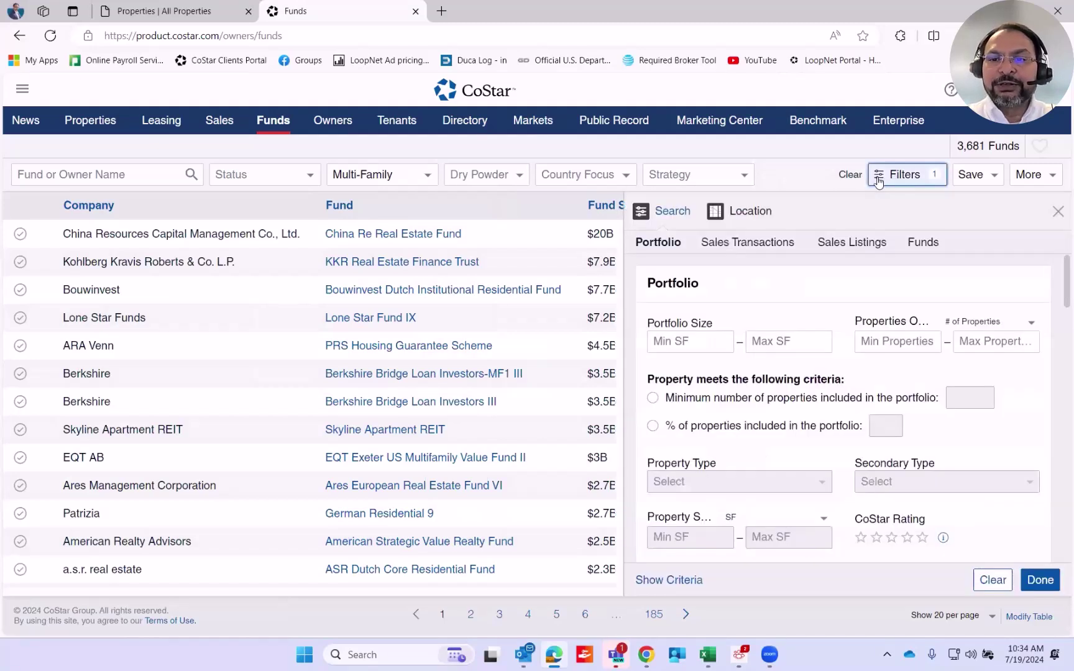
click(733, 213)
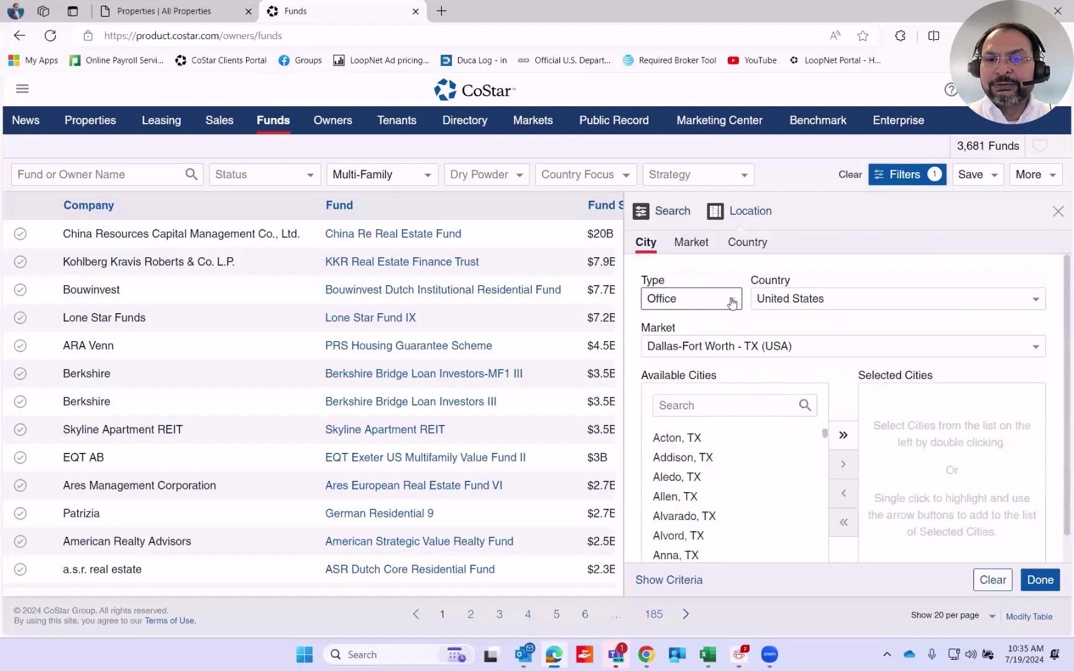
click(728, 304)
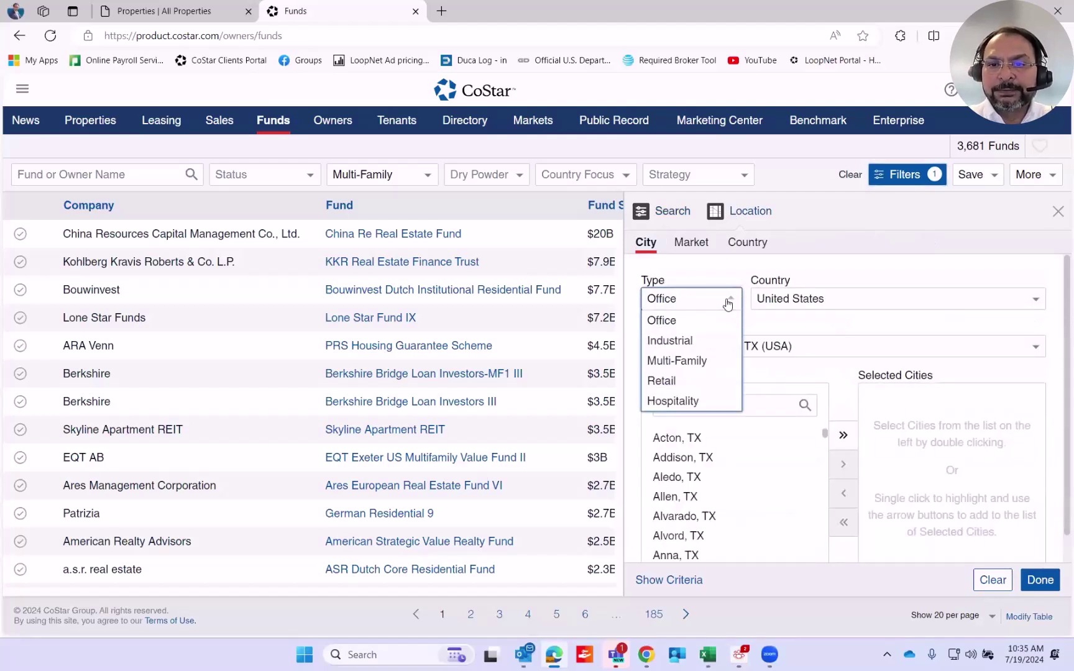
click(837, 269)
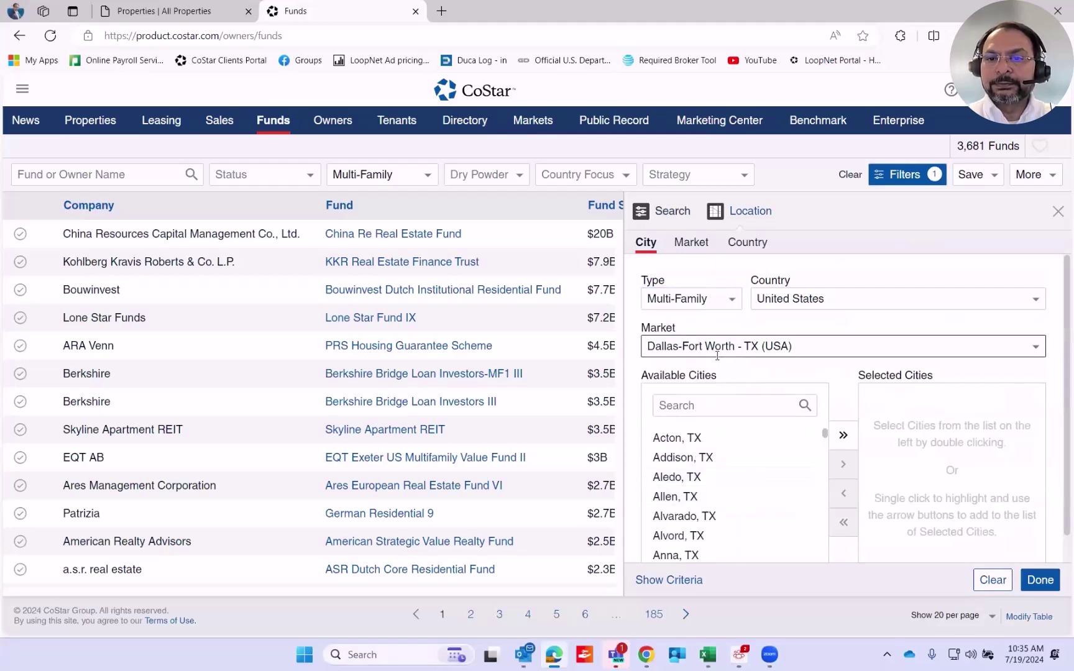
click(1042, 581)
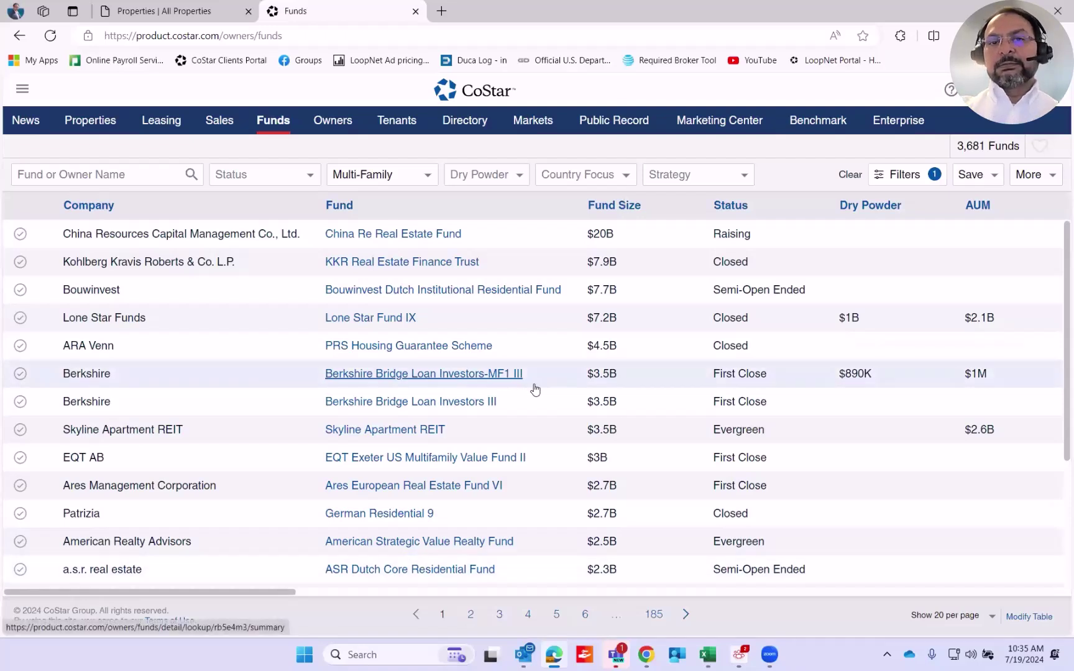
- Filter the funds to buyers with at least 2 completed sales transactions within the last 6 months
click(895, 178)
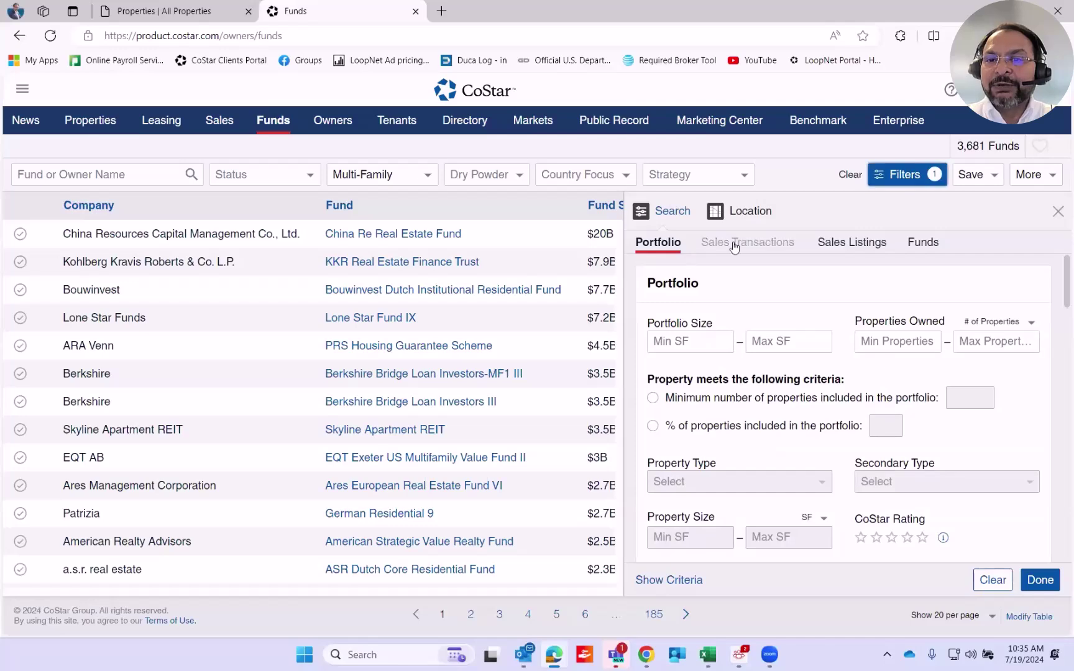
click(737, 247)
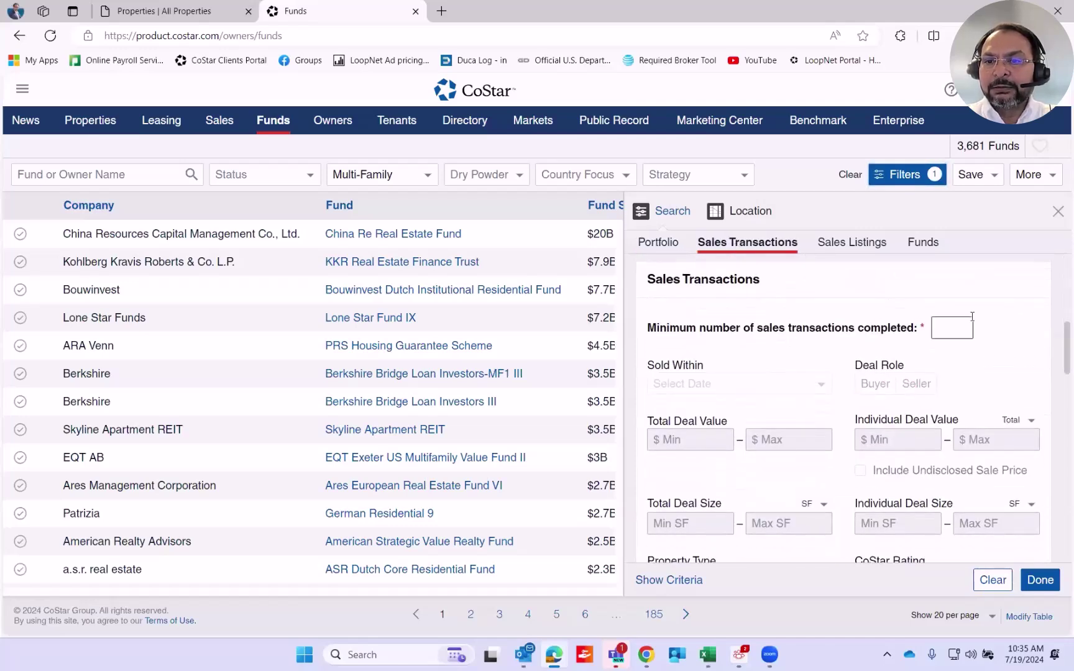
click(933, 332)
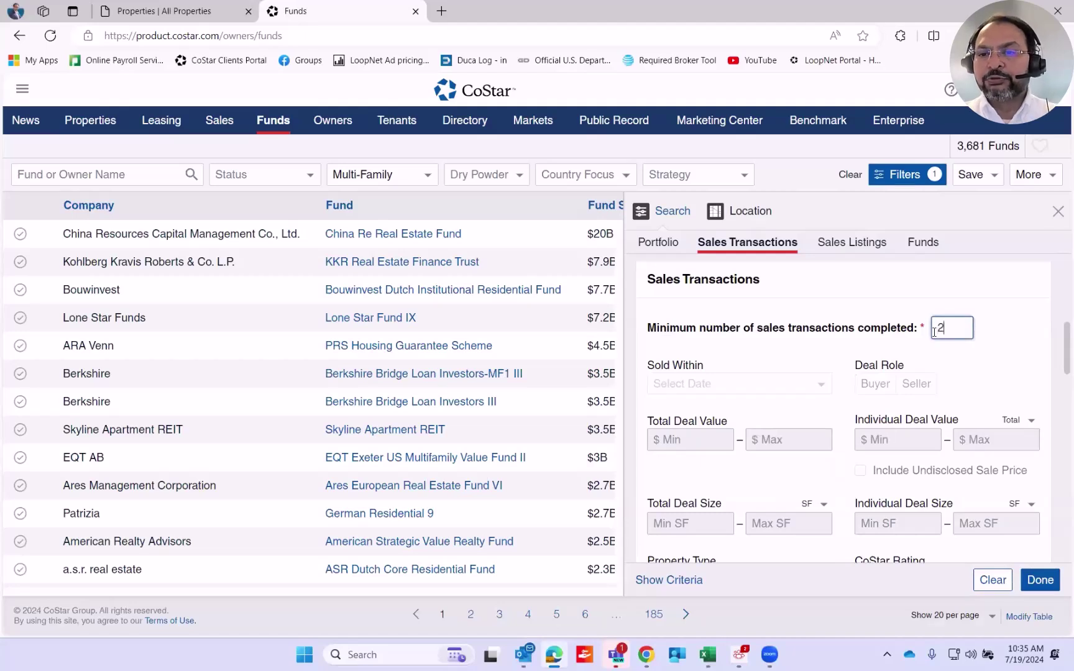
click(728, 394)
click(754, 437)
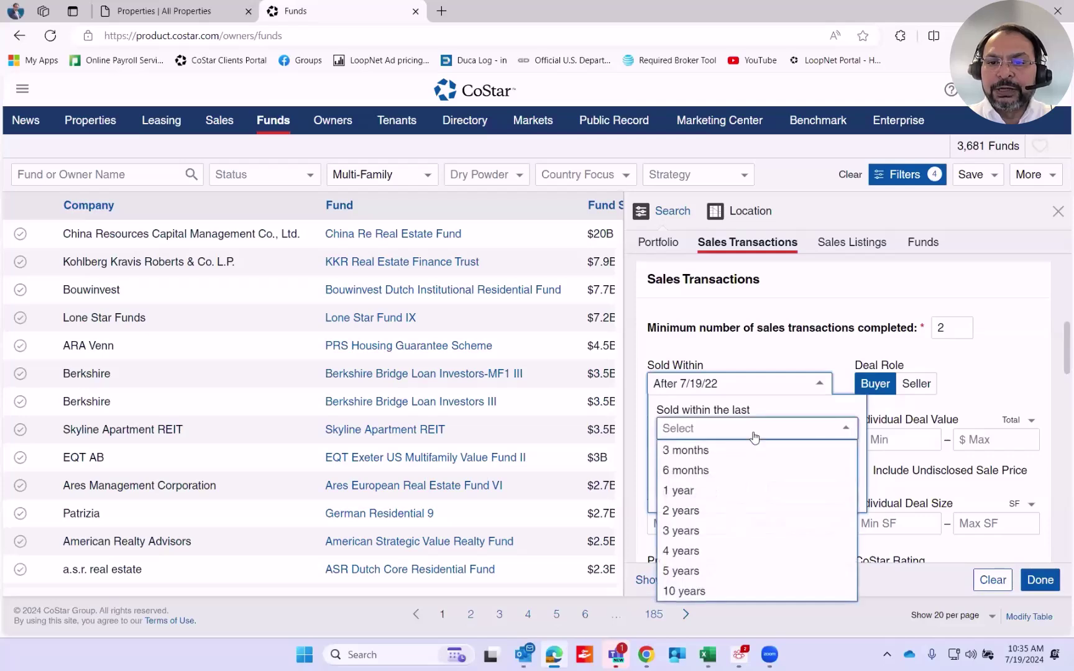
click(710, 471)
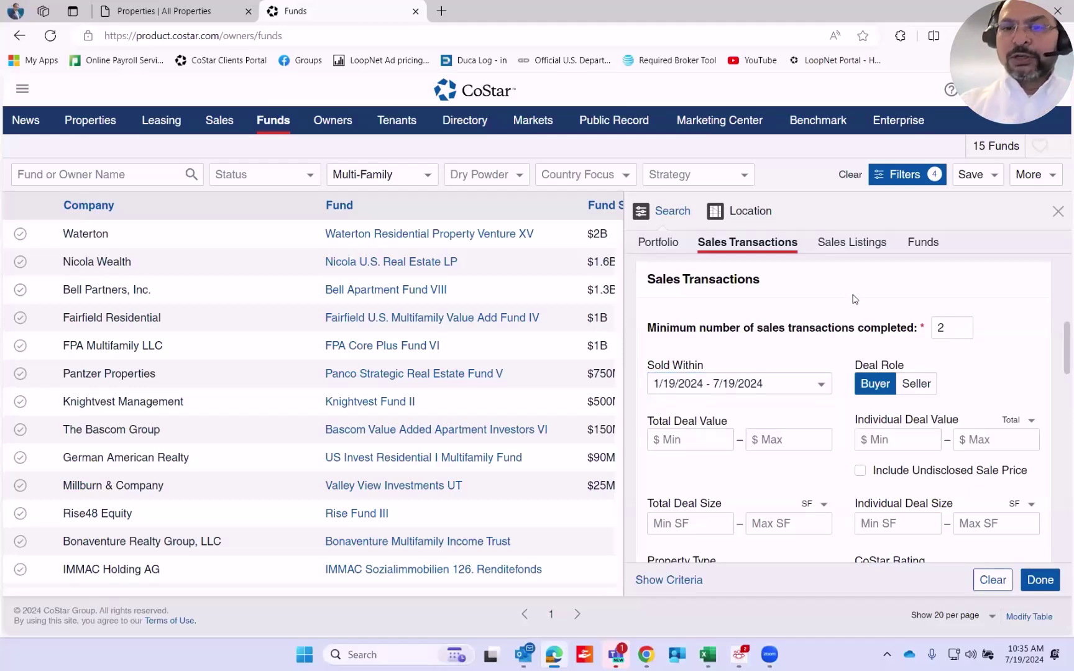
- Set the minimum total deal value to $5,000,000 and show the filtered fund list
click(687, 430)
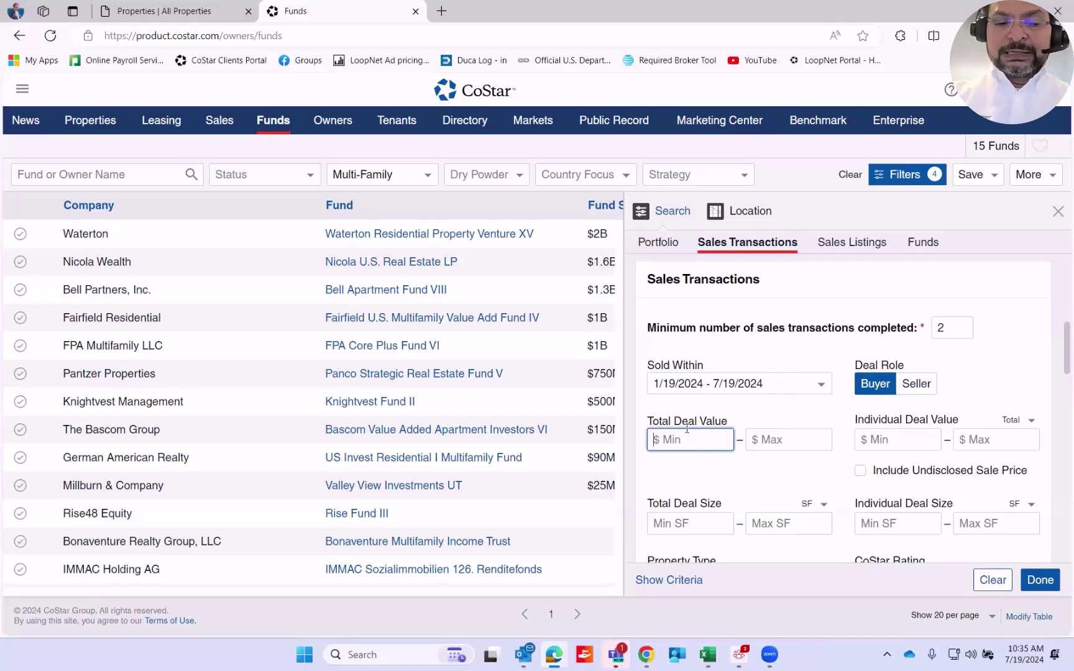
text(5,000,000)
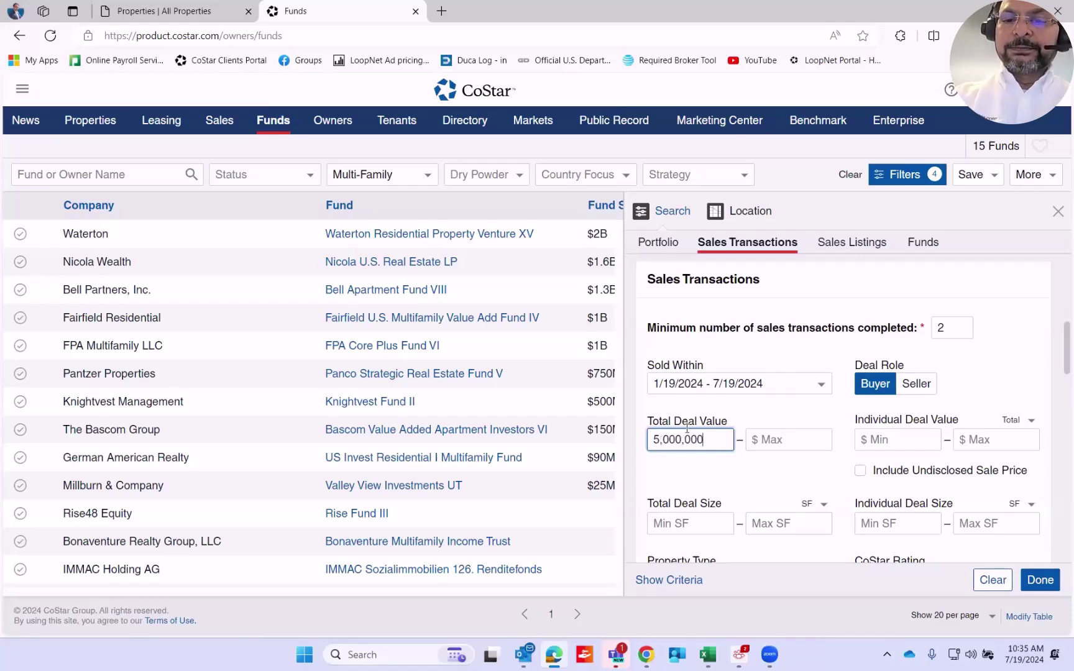
click(750, 410)
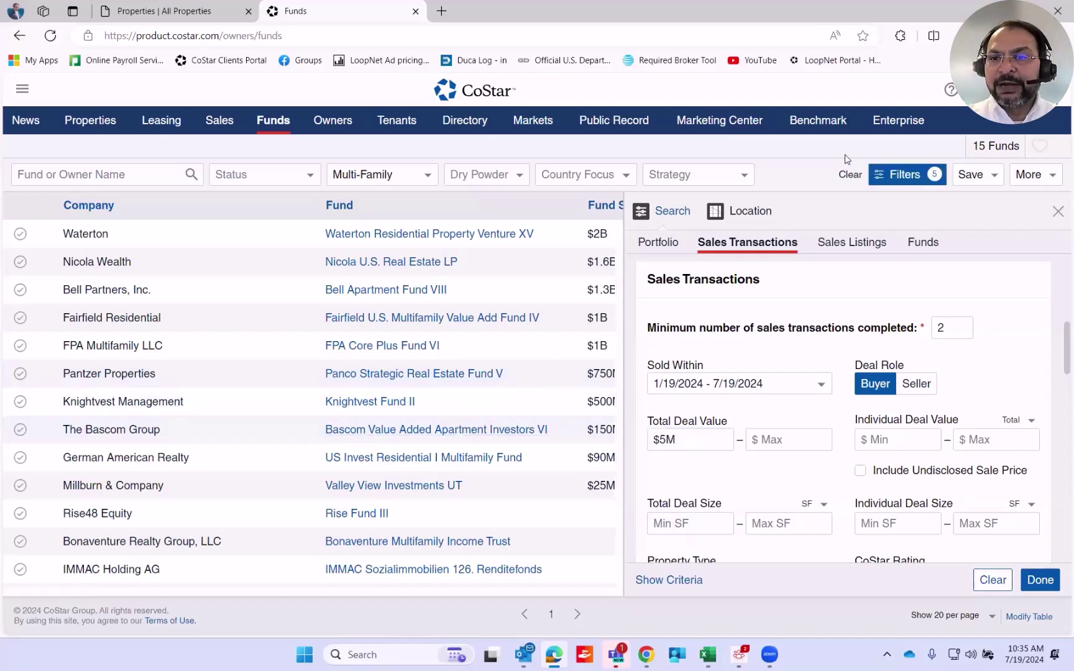
double_click(977, 145)
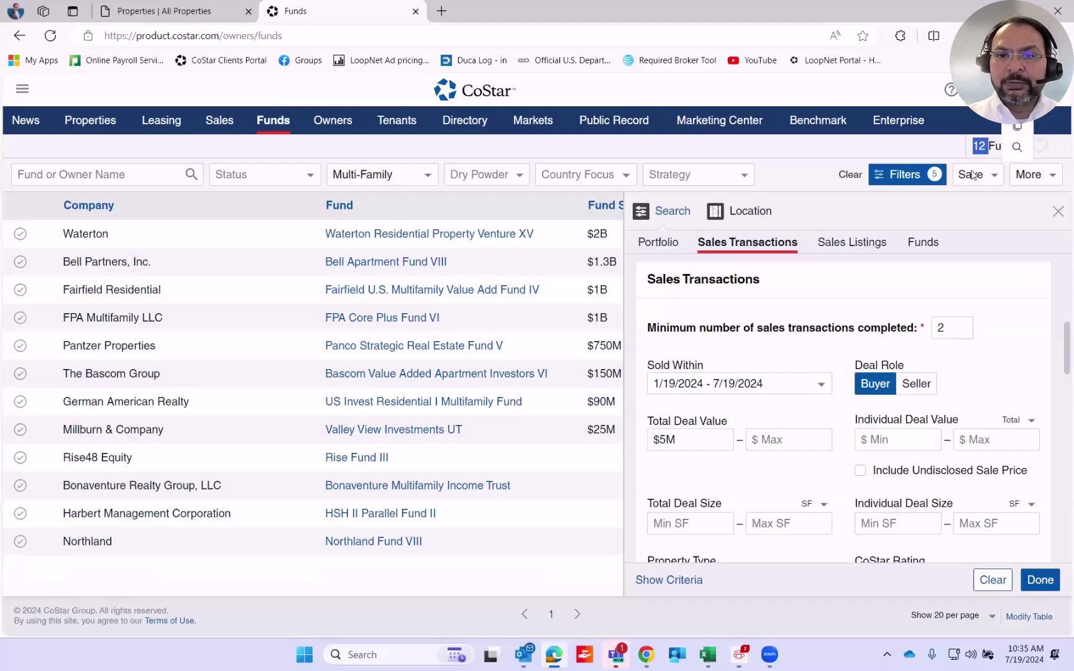
scroll(791, 348, down, 8)
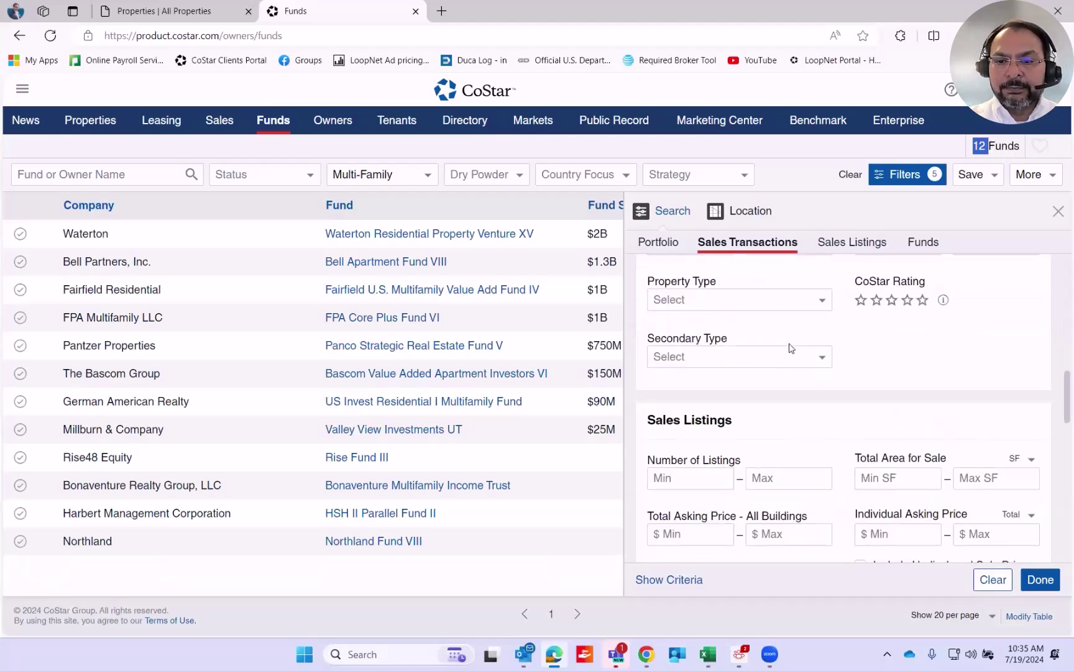
click(1054, 580)
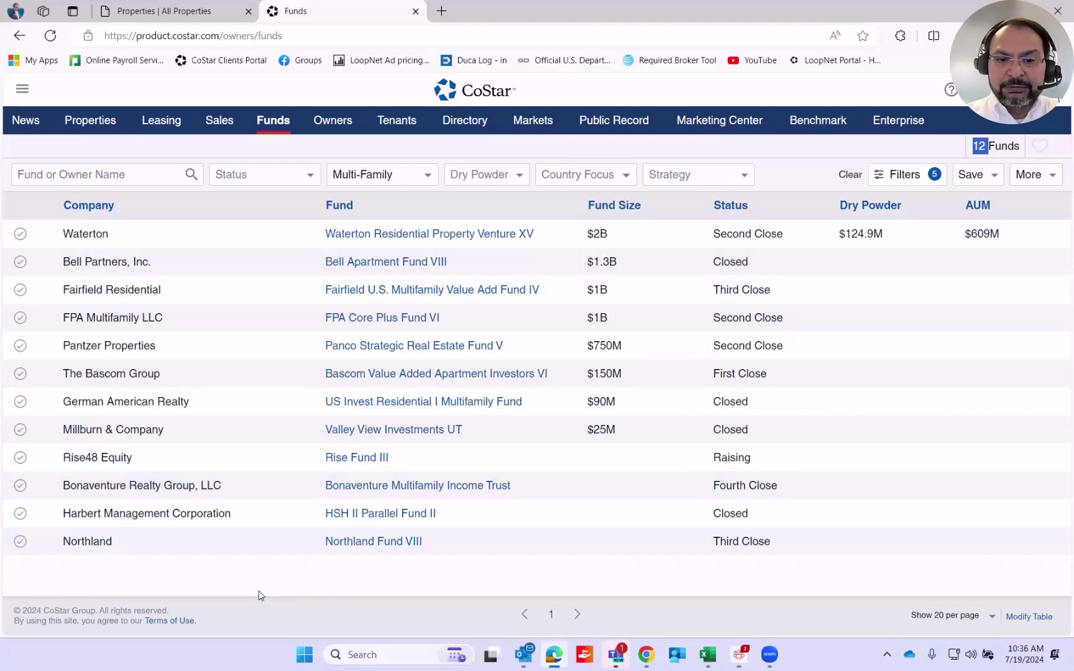
- Look over the filtered funds, open Rise Fund III, and review its contacts and transactions
drag(258, 590, 263, 590)
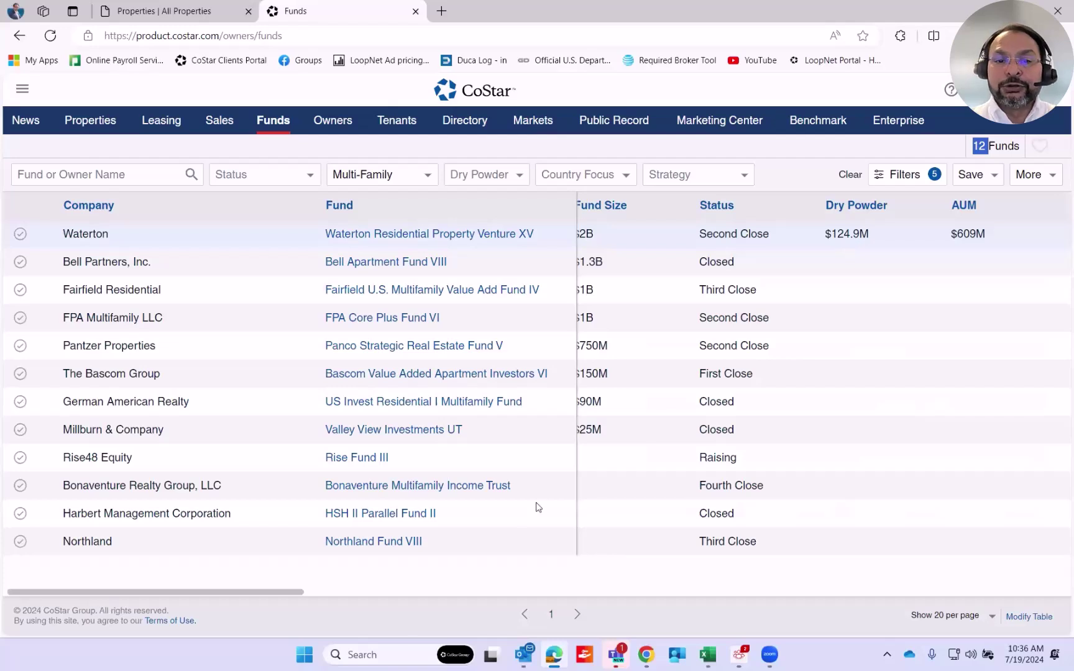
drag(246, 589, 201, 590)
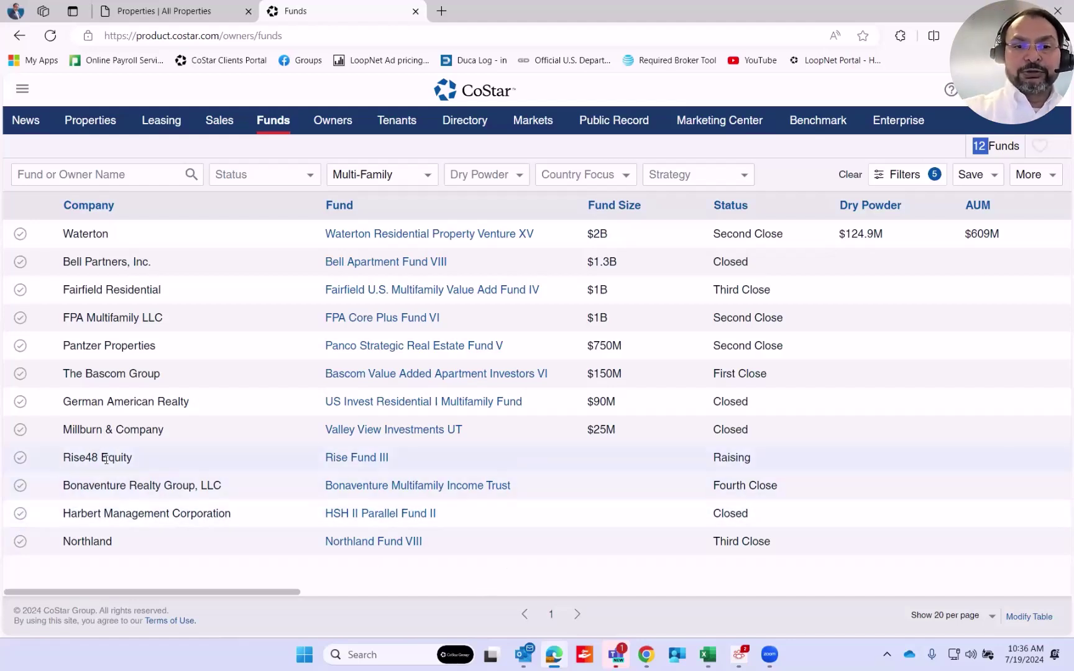
click(357, 458)
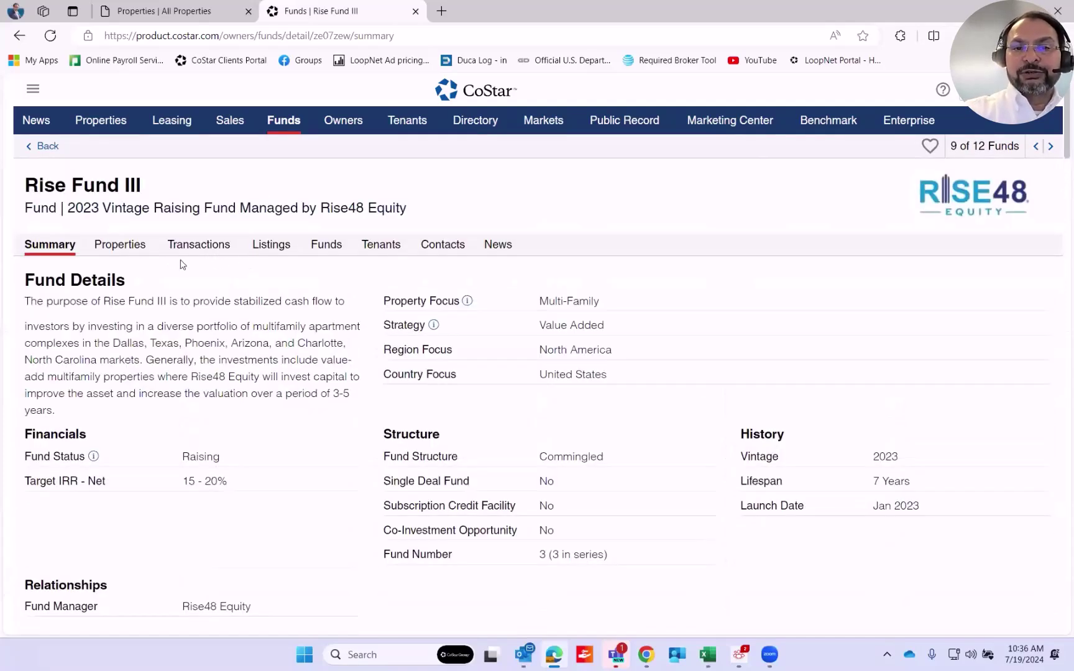
click(442, 246)
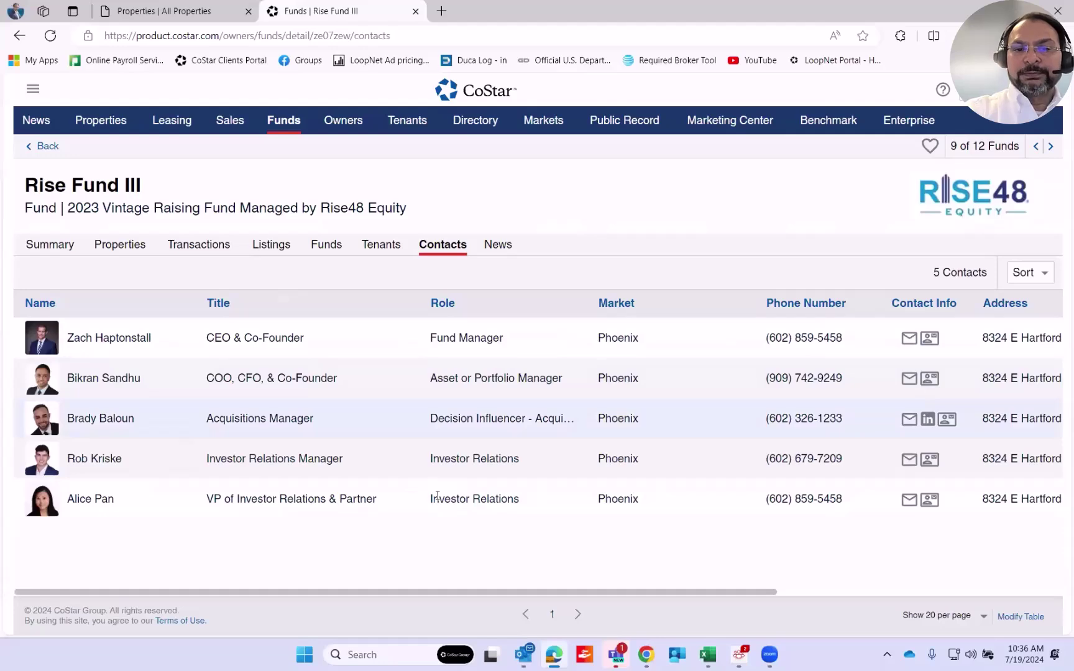
click(189, 243)
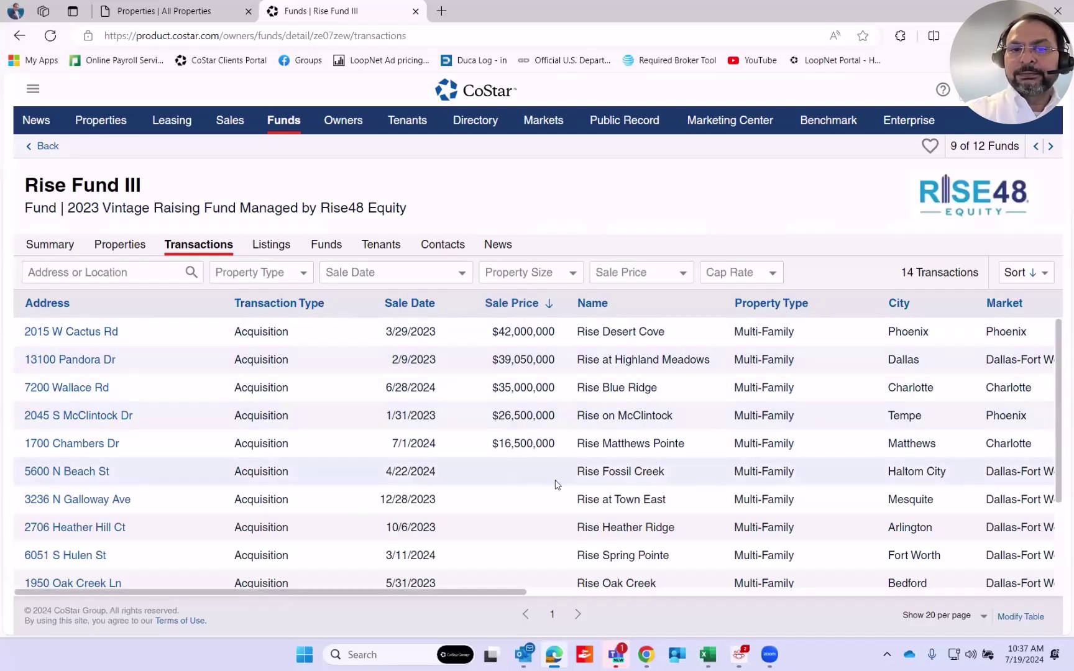
- Return to the fund list and view the transactions of Waterton Residential Property Venture XV
click(48, 148)
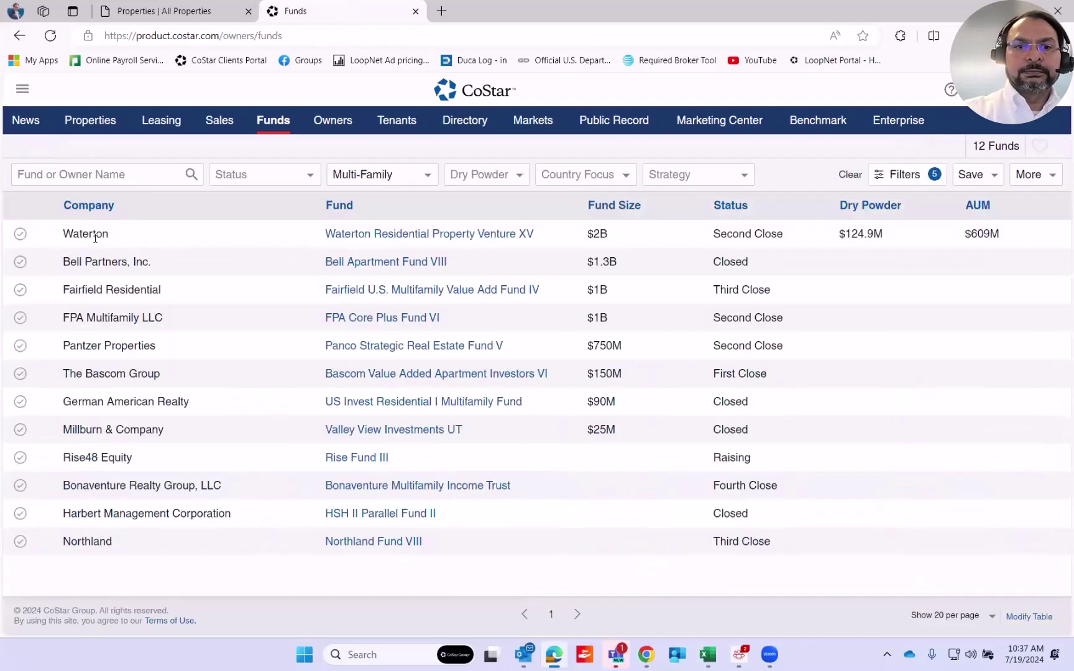
click(410, 235)
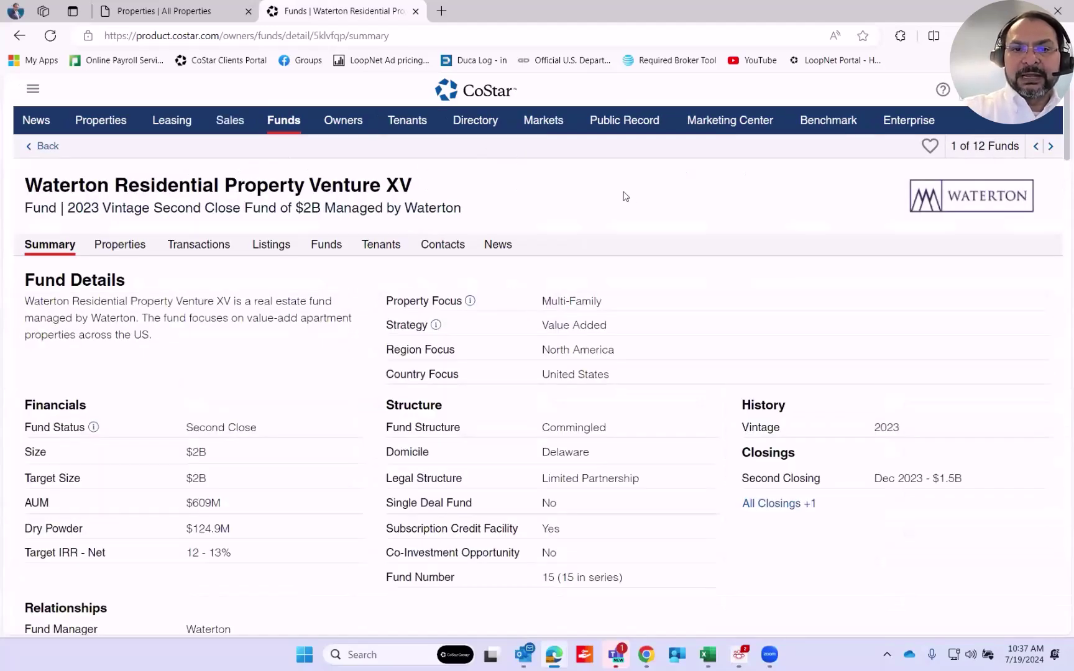
click(188, 249)
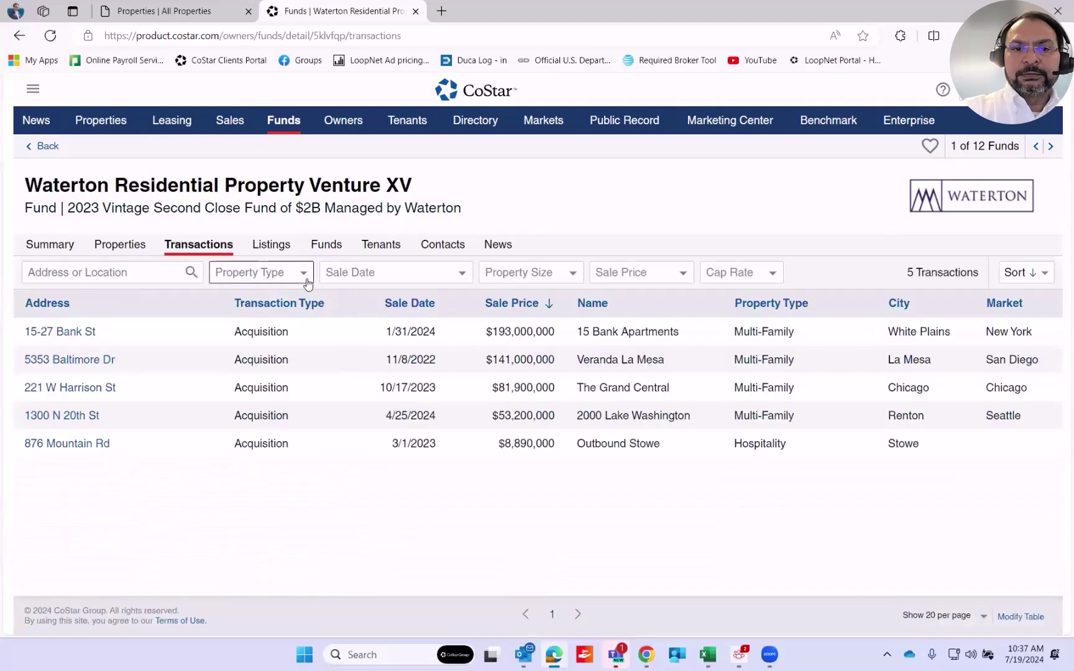
- Filter the Waterton fund's transactions to Multi-Family and view the fund's contacts
click(285, 276)
click(221, 408)
click(545, 212)
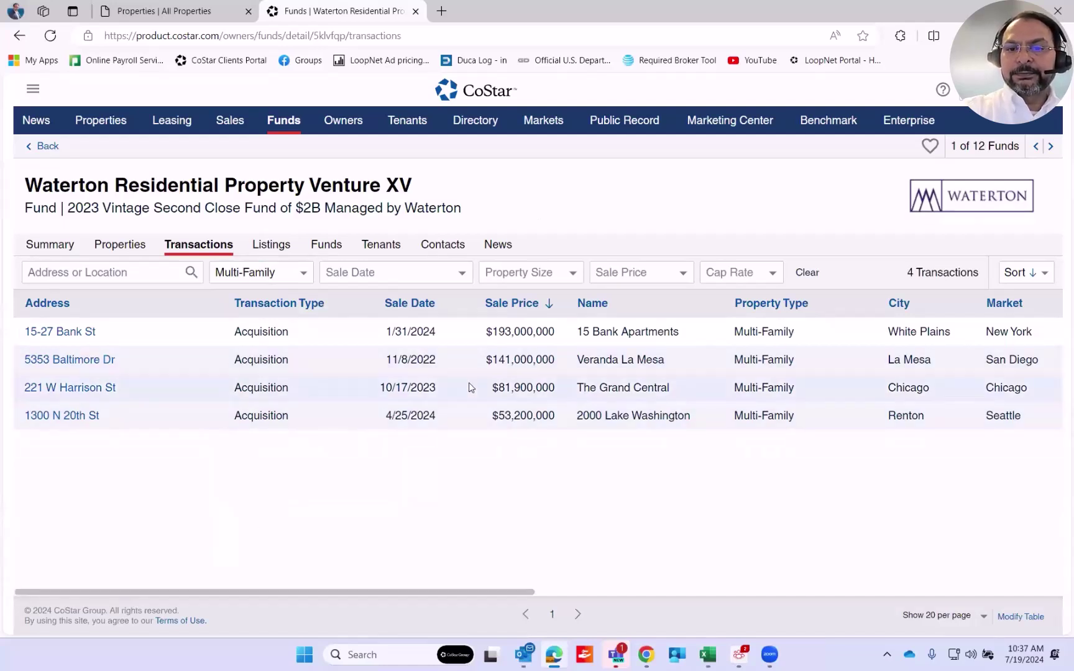
click(435, 246)
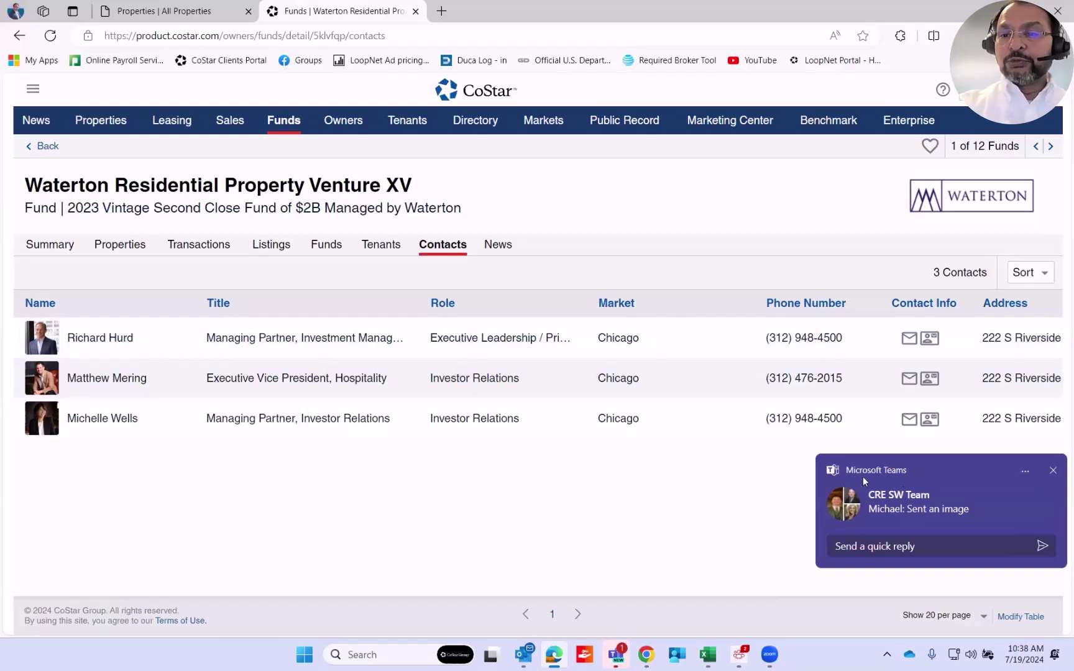
- Dismiss the chat notification, go back to the home page, and open a fresh fund search
click(1052, 471)
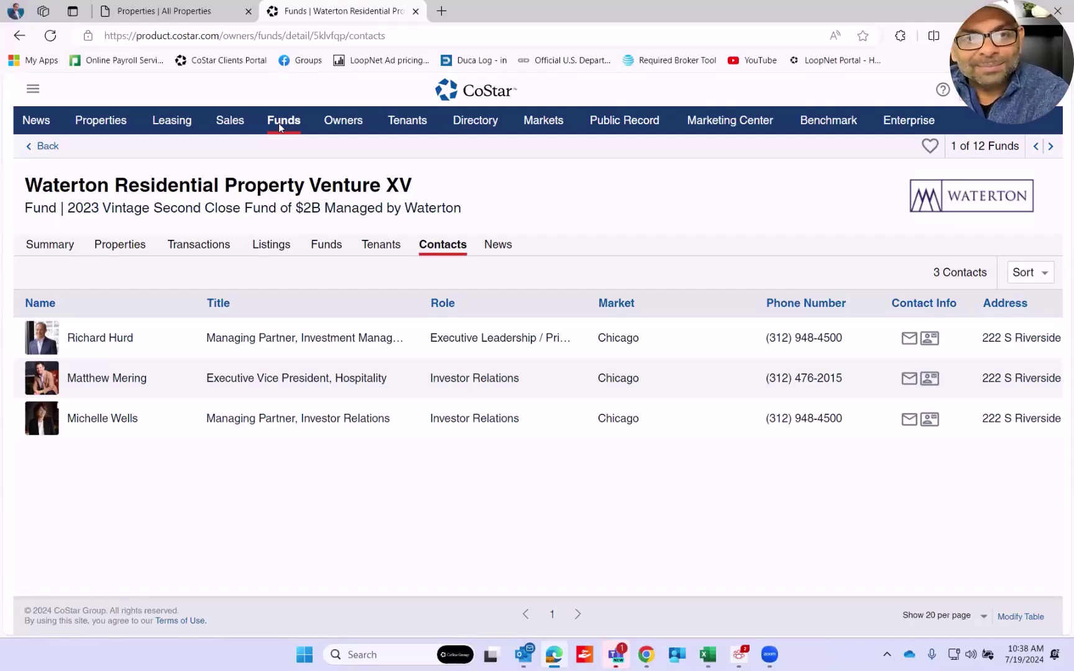
click(476, 96)
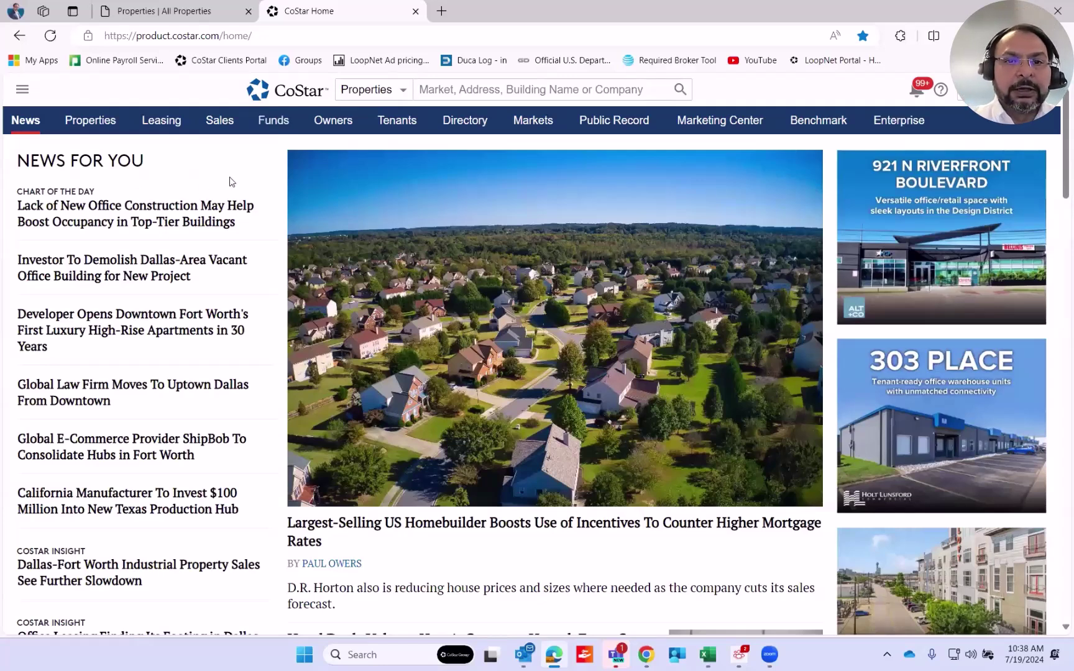
click(275, 122)
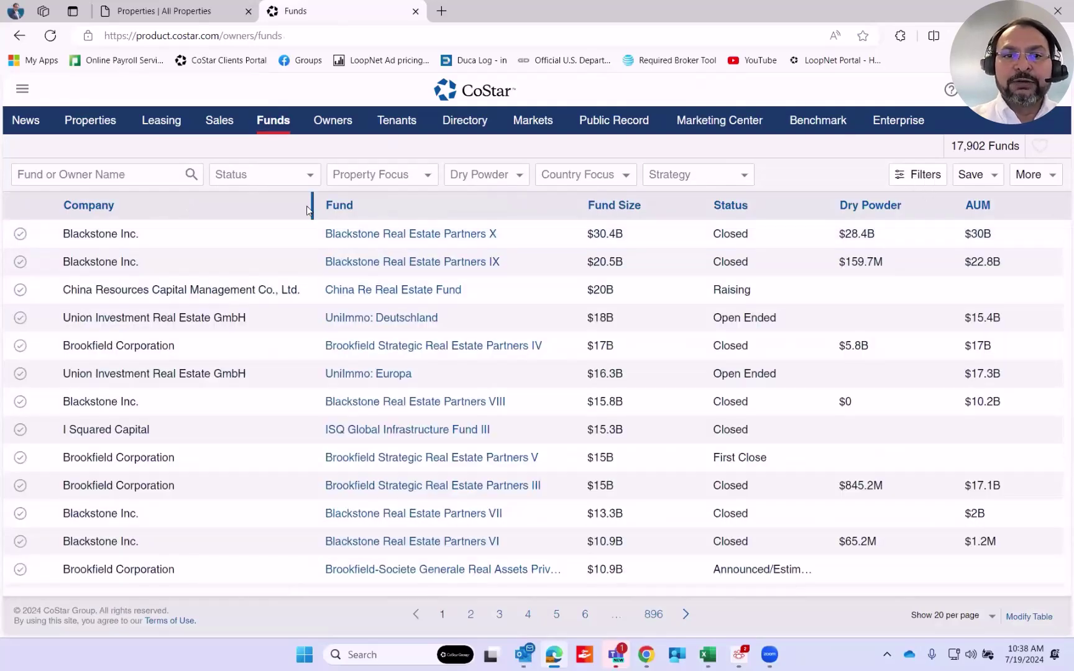
- Filter the funds' sales transactions to a minimum of 2 completed, with Seller as the deal role
click(914, 180)
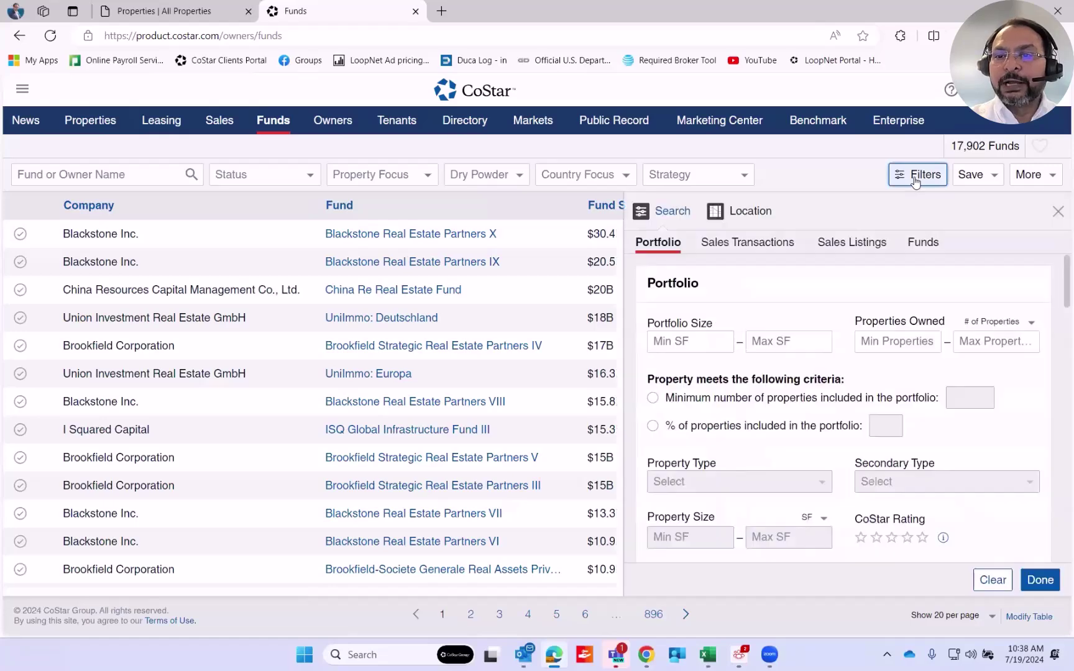
click(741, 245)
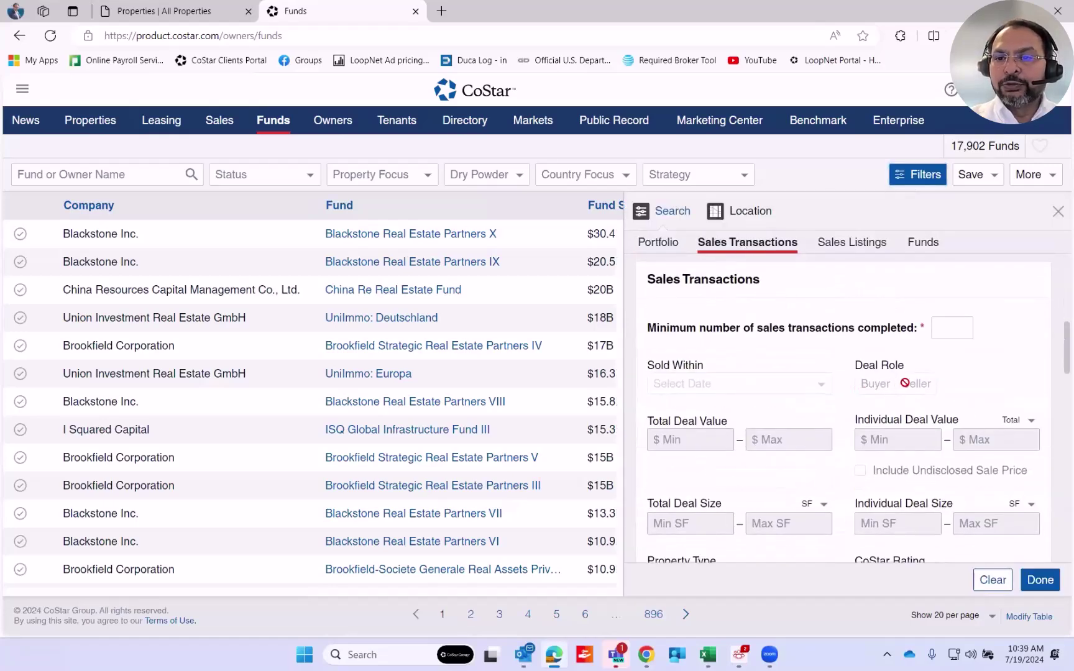
click(962, 332)
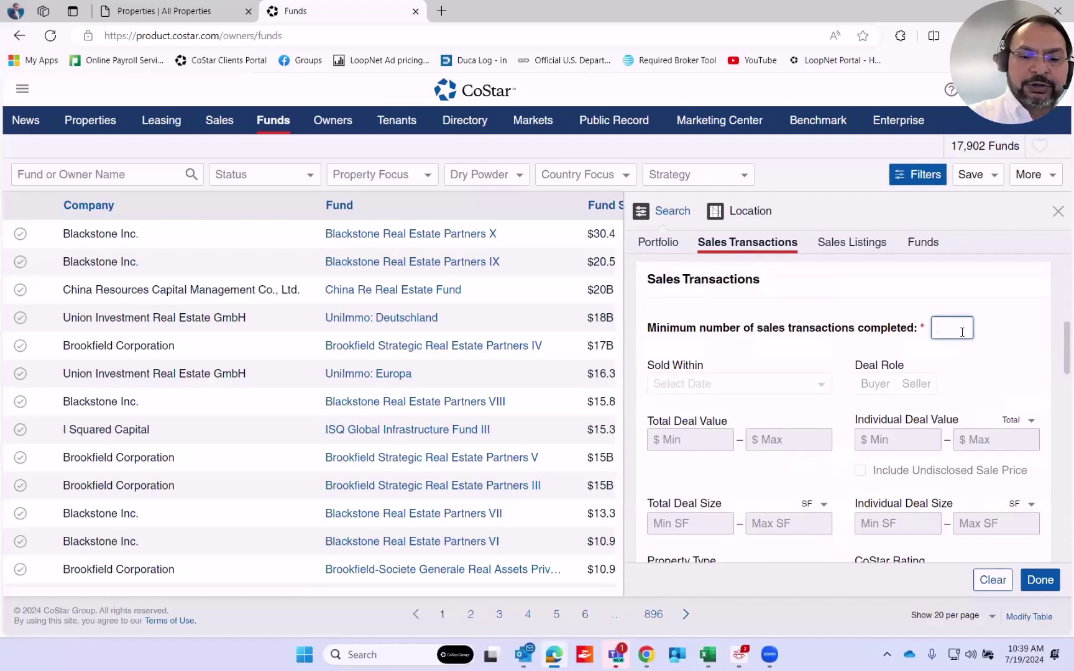
text(2)
click(927, 390)
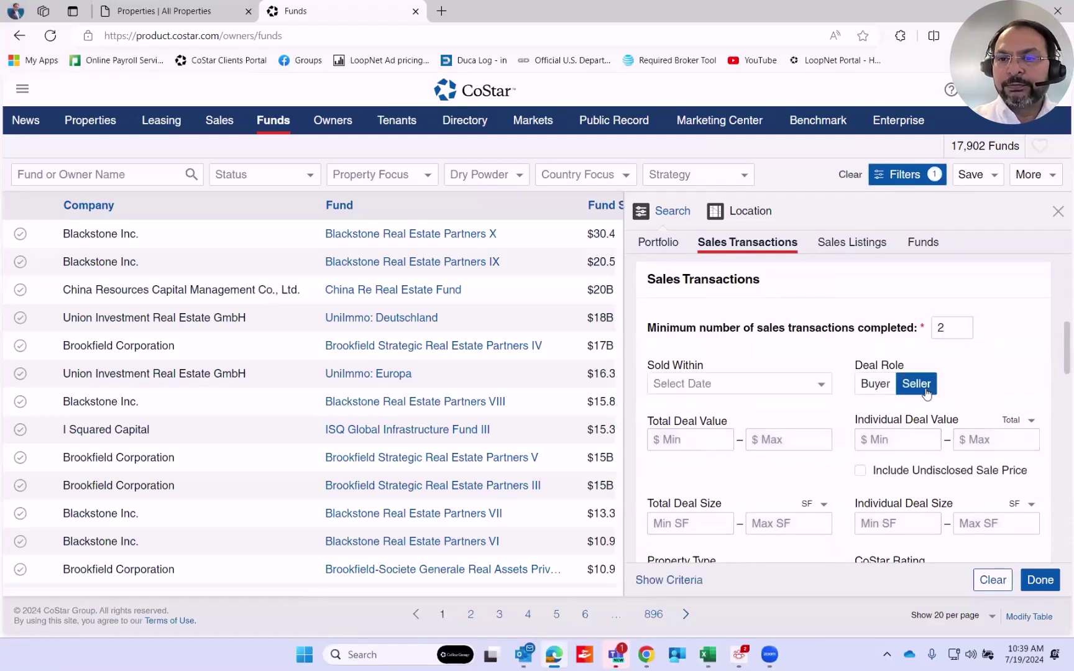
- Limit the sales transactions to those sold within the last 1 year
click(788, 384)
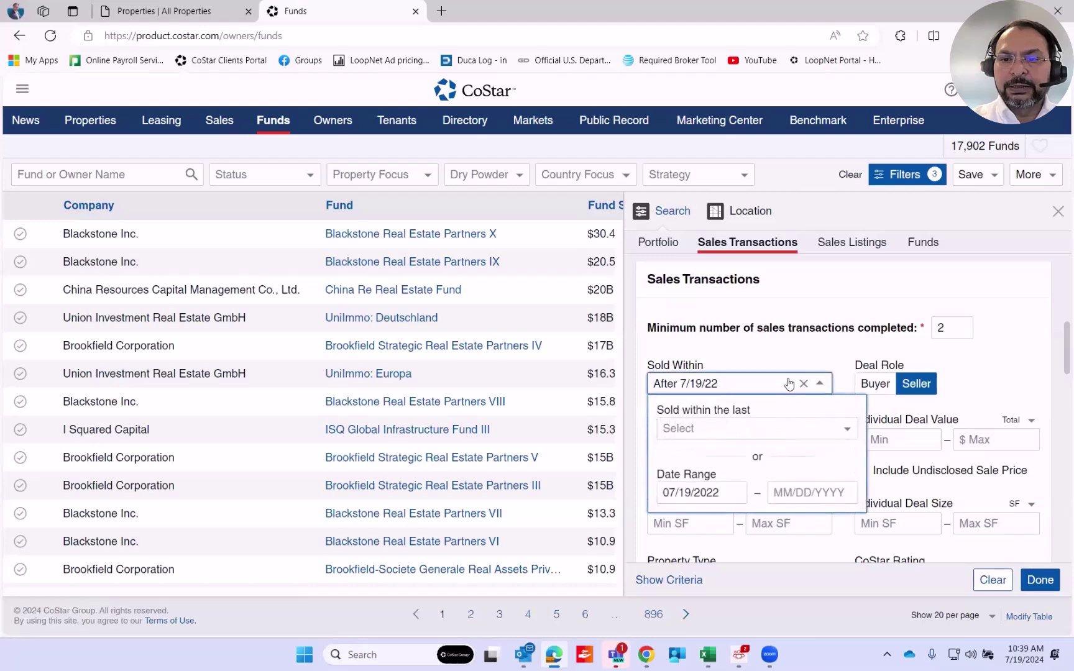
click(846, 428)
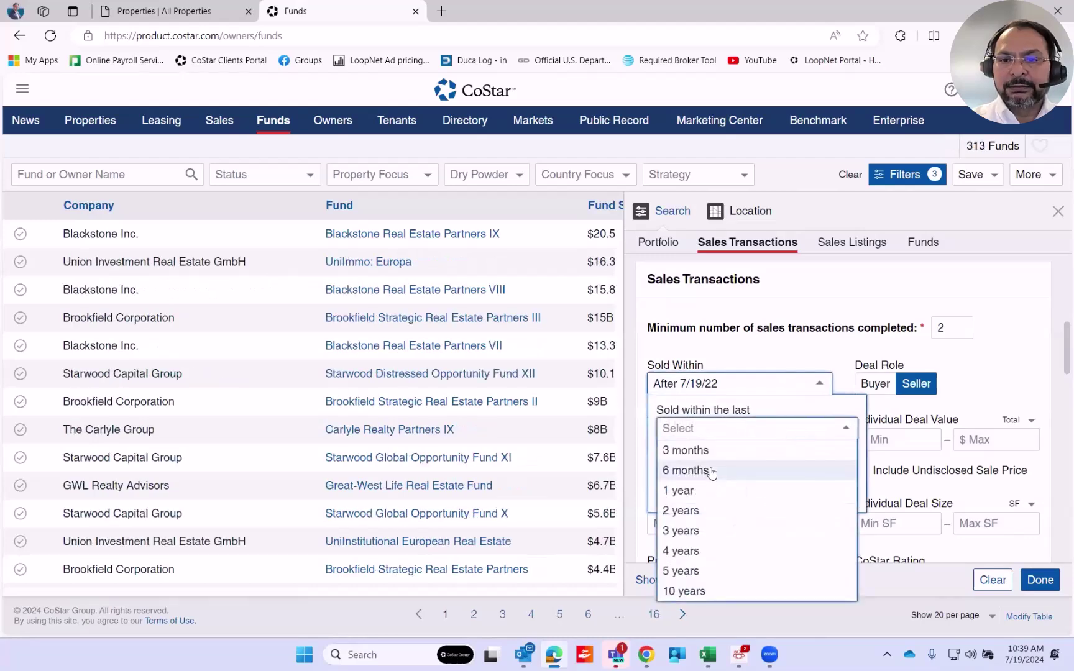
click(710, 491)
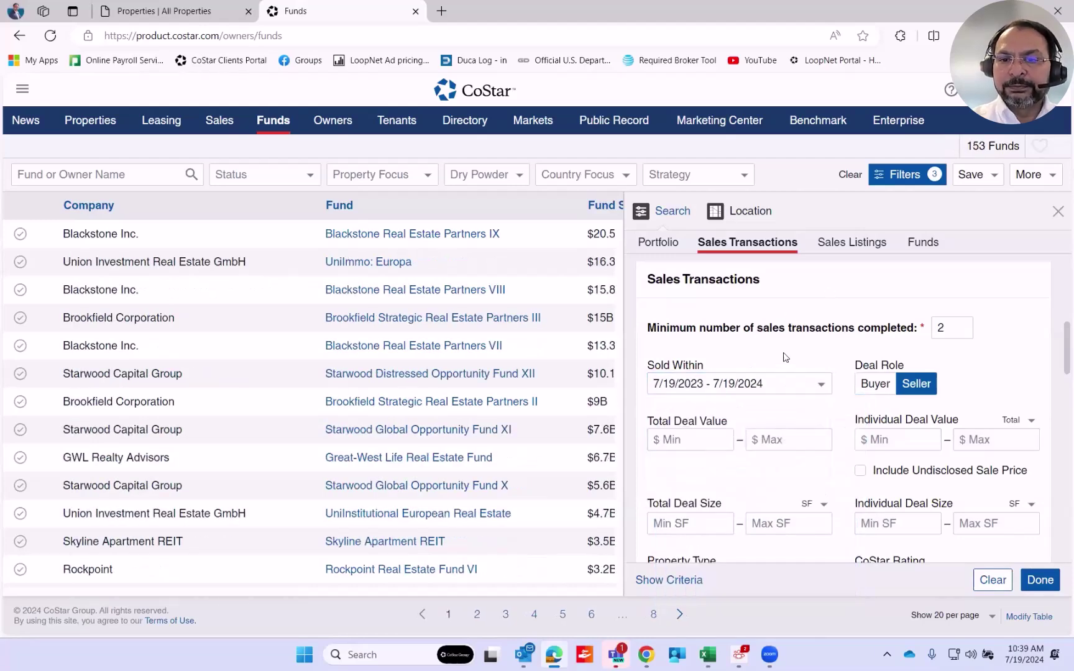
- Look over the portfolio and sales transaction criteria, and set the funds' property focus to Multi-Family
scroll(784, 354, up, 2)
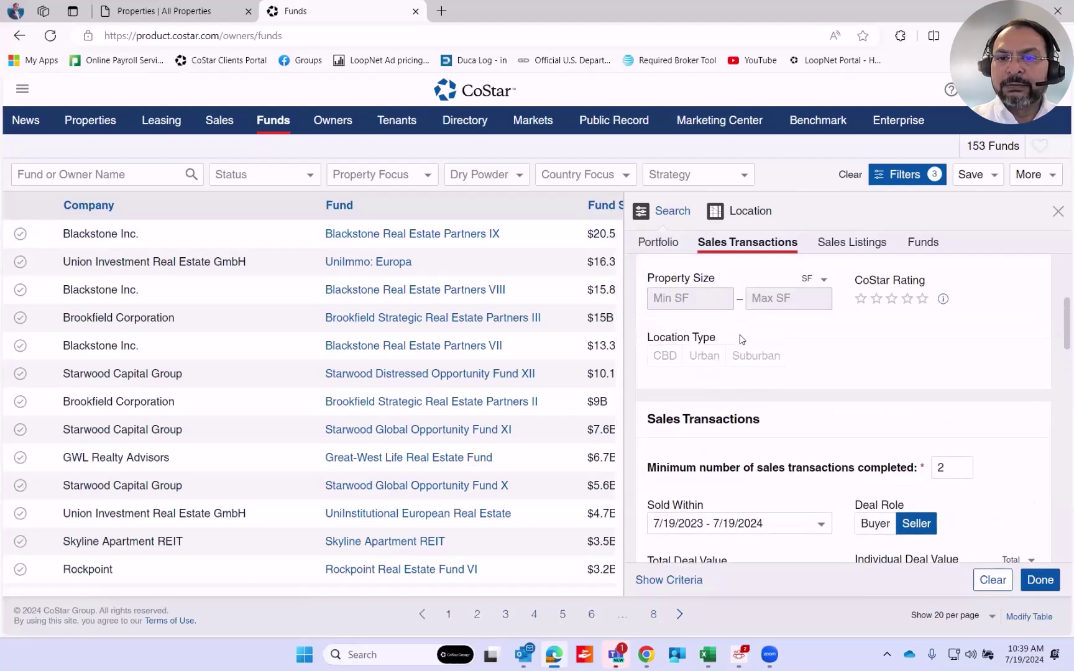
scroll(739, 339, up, 2)
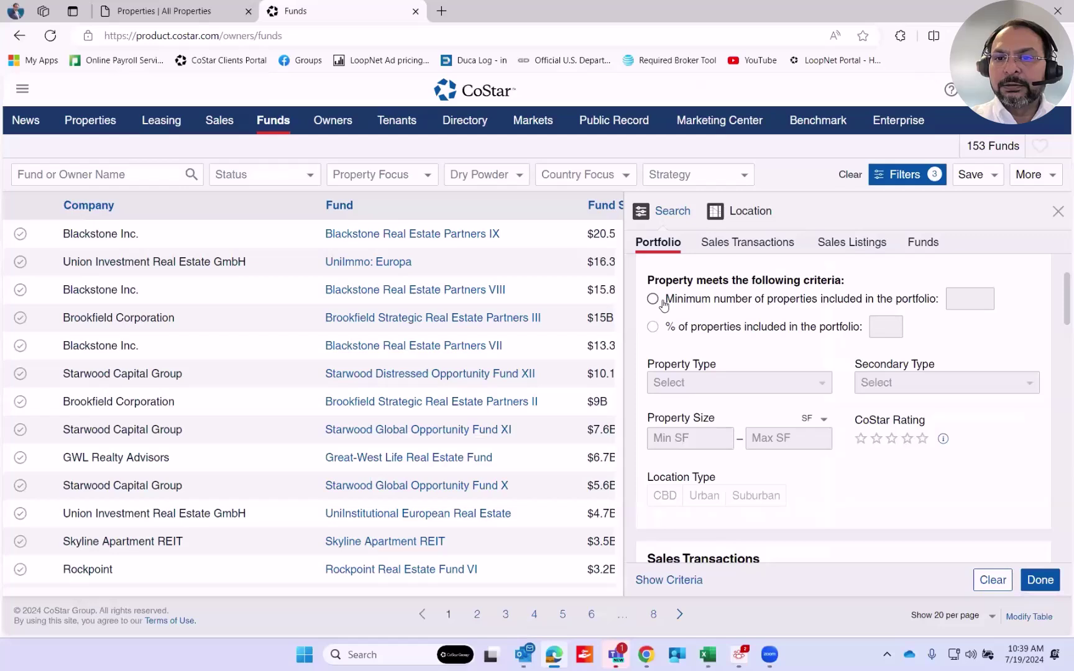
scroll(938, 334, up, 2)
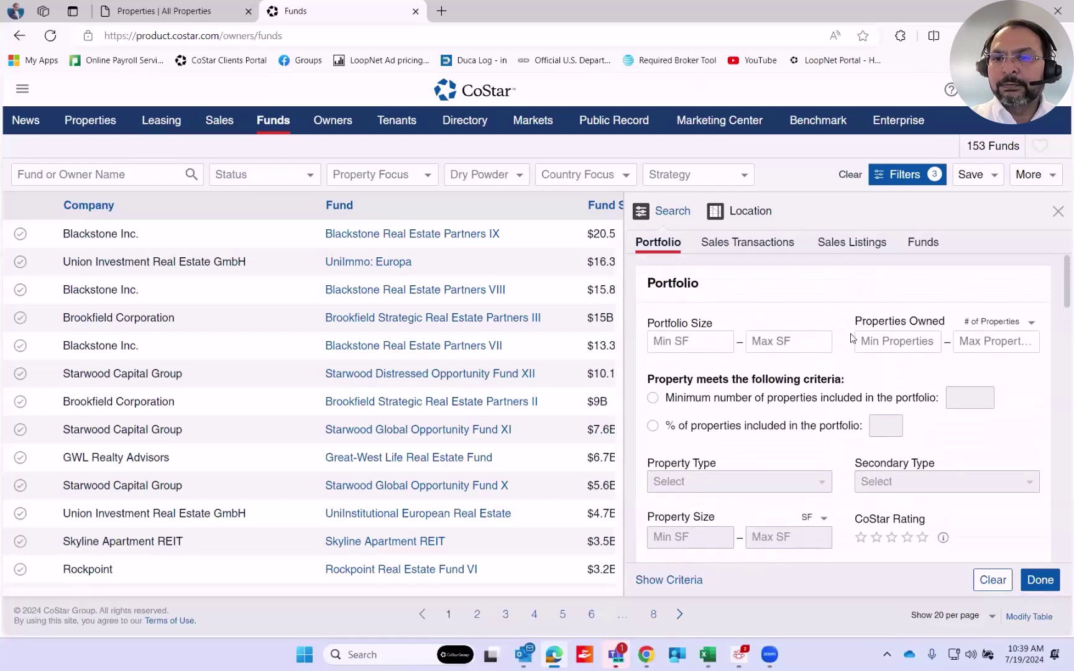
click(761, 350)
scroll(761, 349, down, 7)
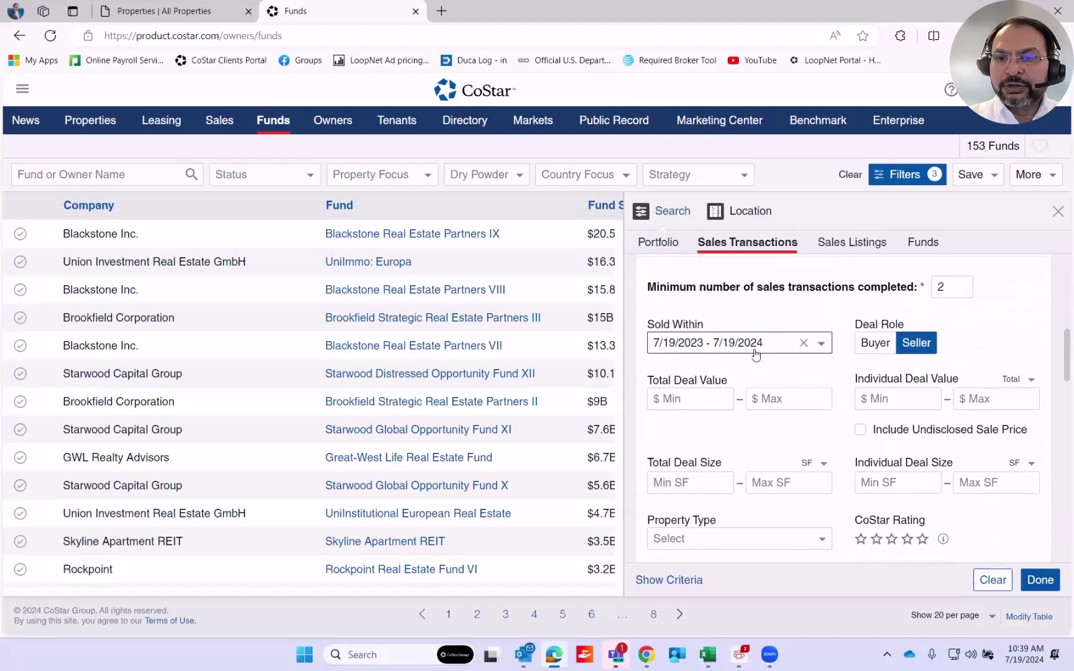
click(383, 174)
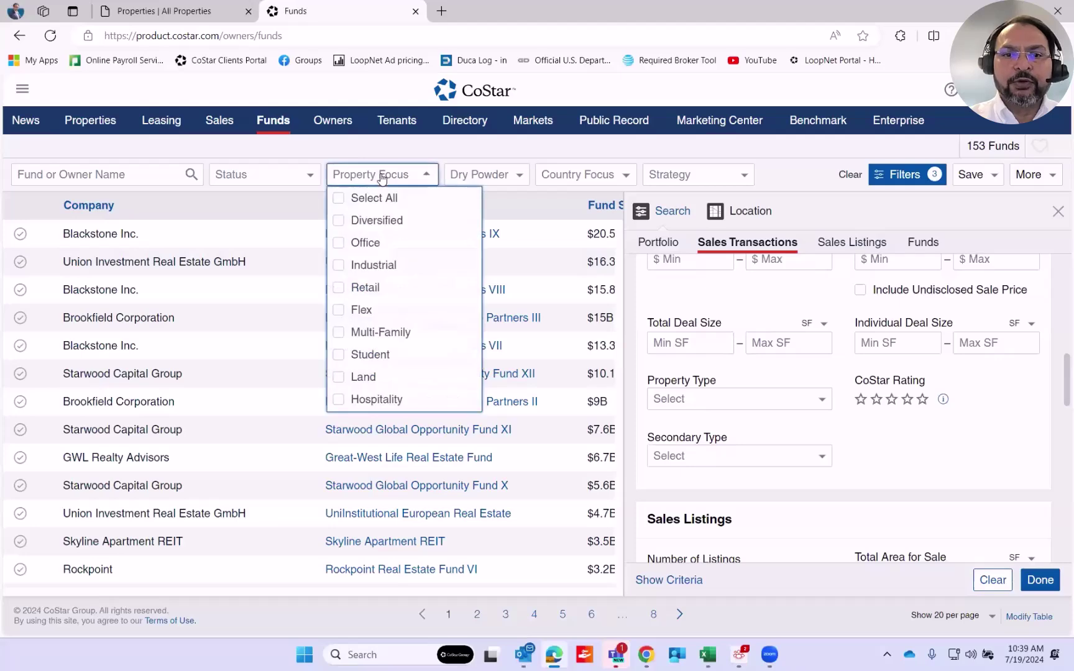
click(340, 333)
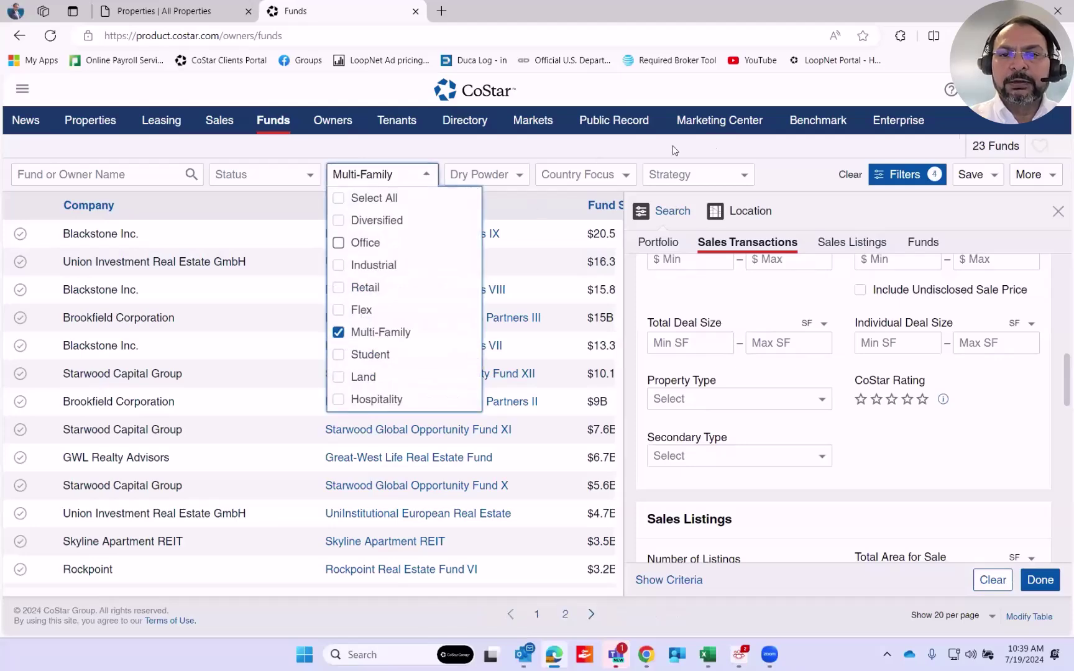
click(788, 174)
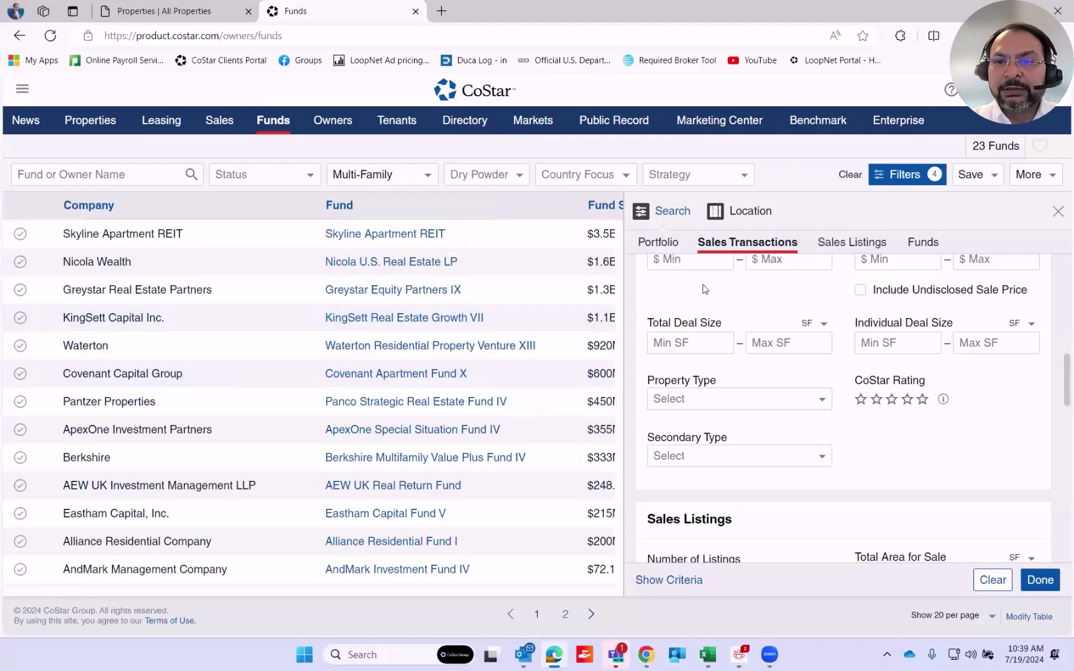
- Check the location filter's market and city options, and show the filtered fund list
click(751, 212)
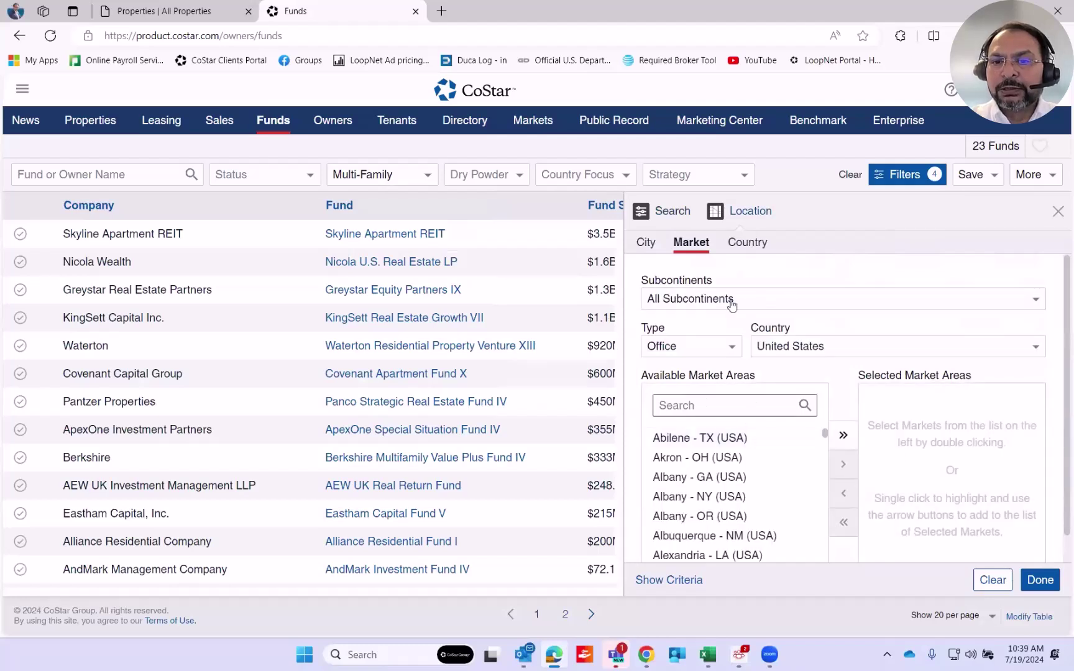
click(647, 243)
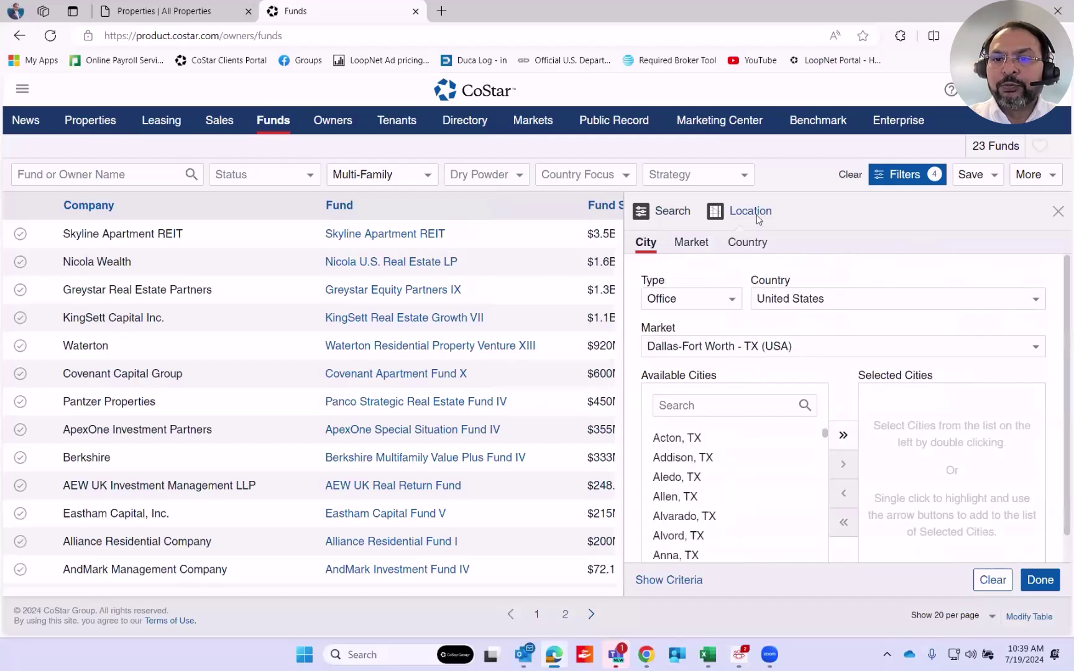
click(702, 407)
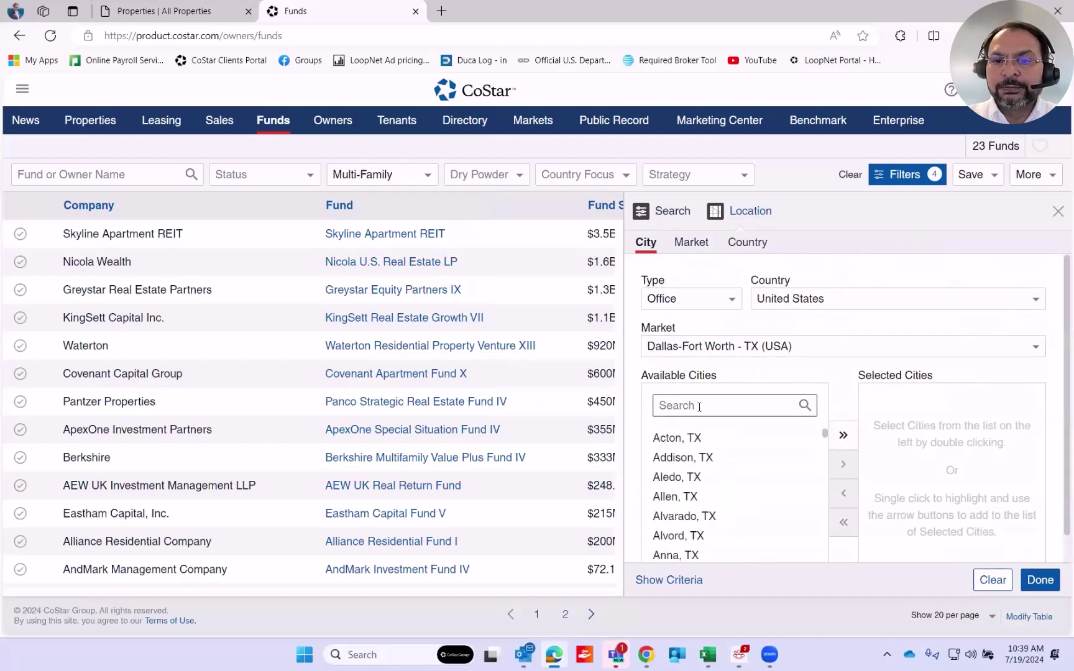
click(1038, 585)
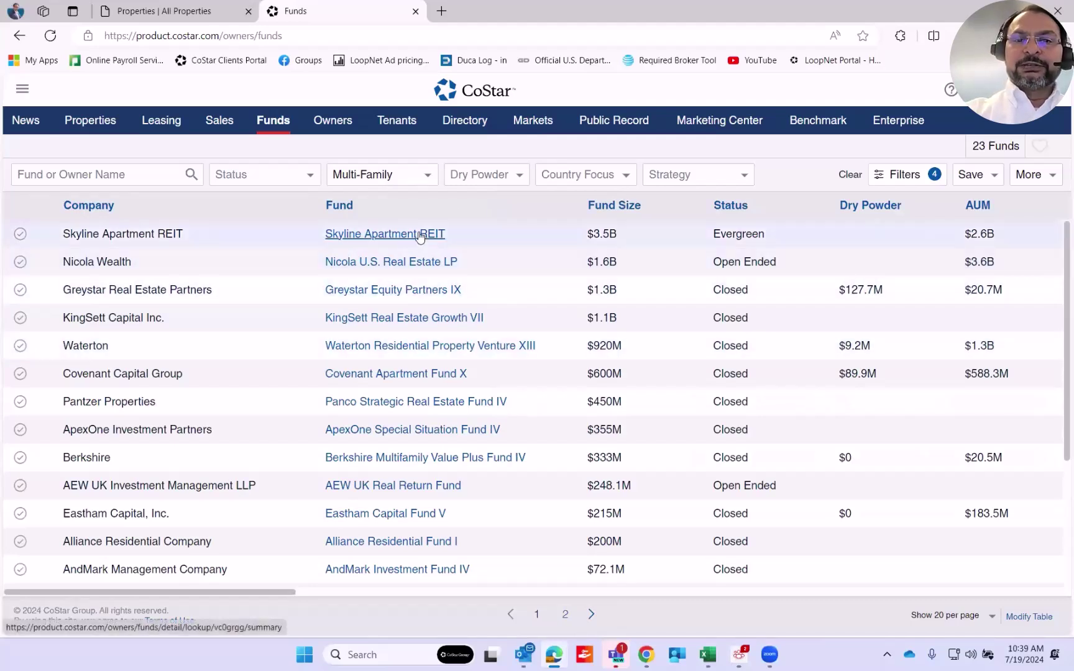
- Open Skyline Apartment REIT and search its properties in the Dallas-Fort Worth market
click(420, 235)
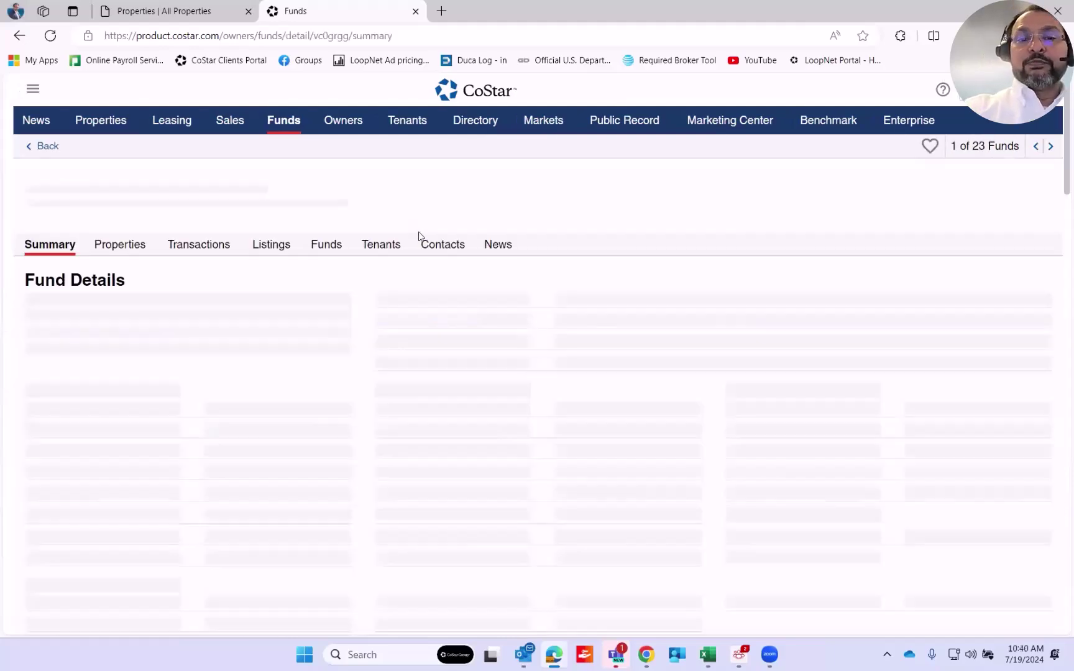
click(132, 249)
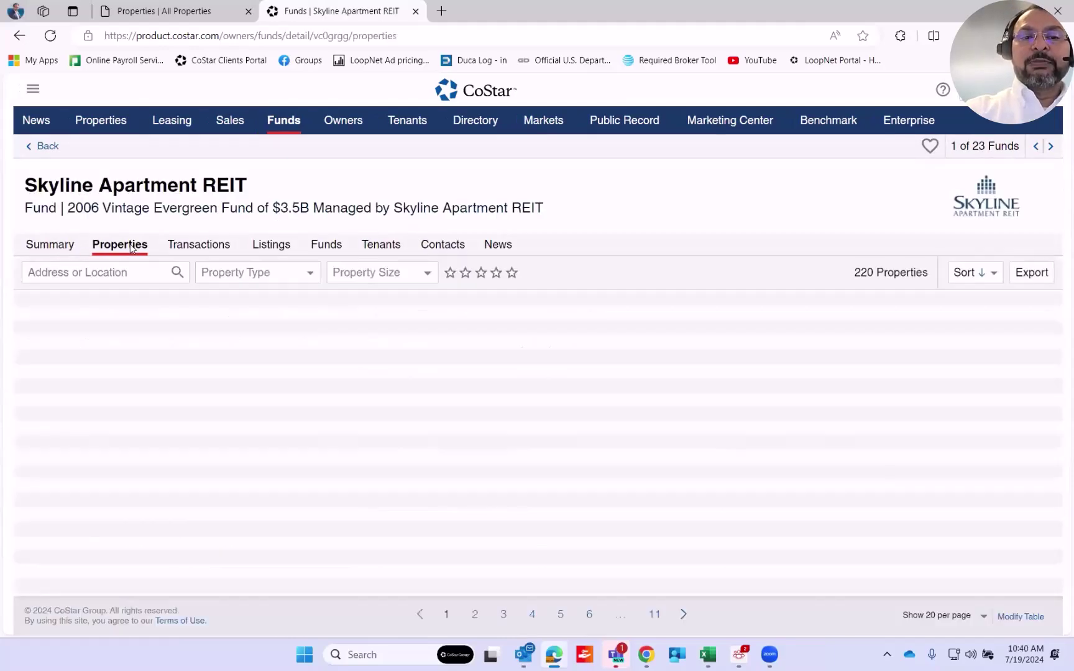
click(98, 272)
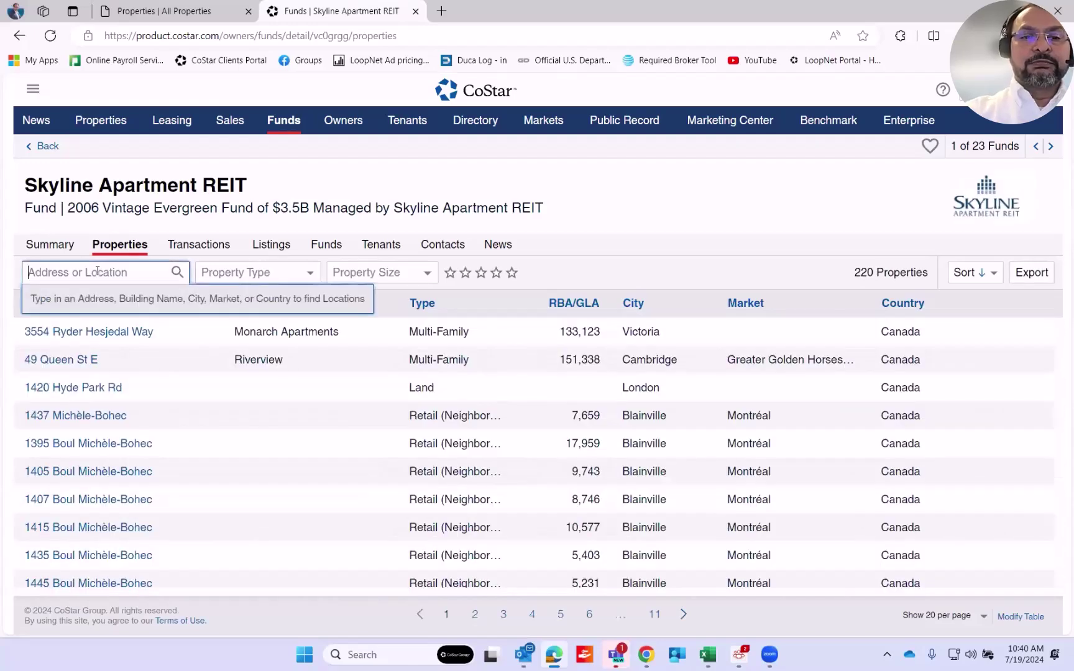
text(dall)
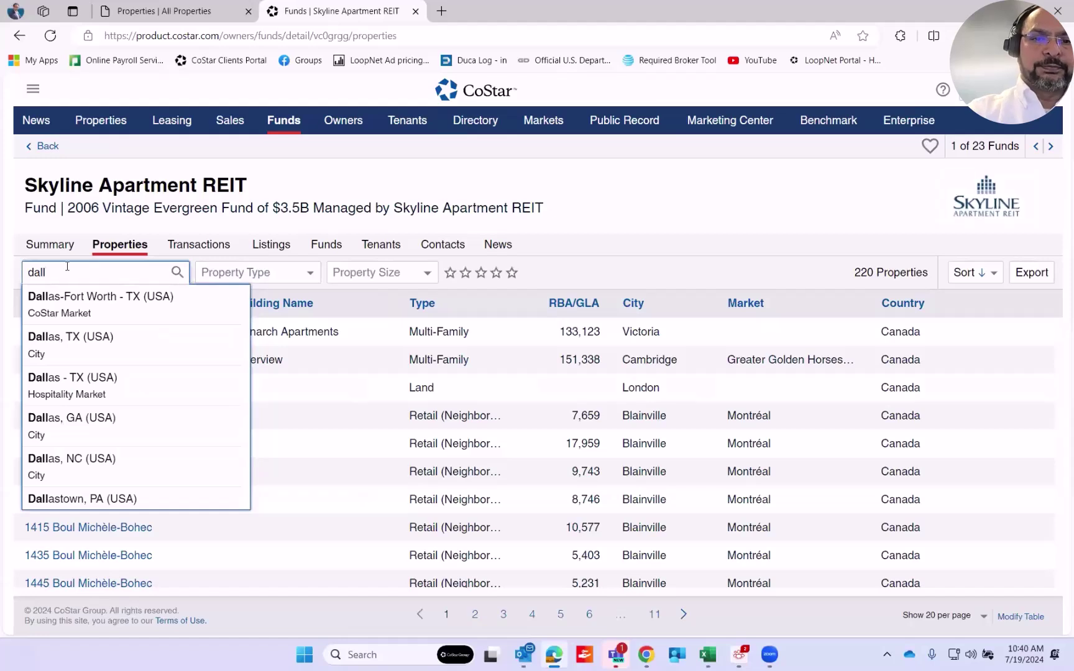
click(85, 304)
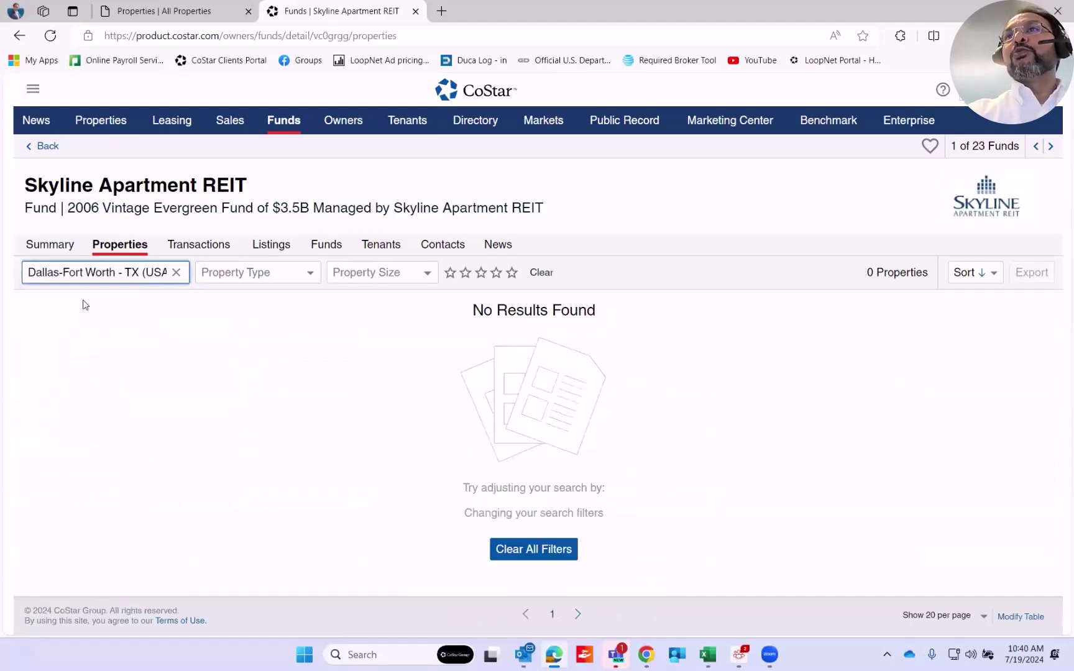
- Search the fund's properties in the state of Texas instead, and clear the location filter
click(177, 274)
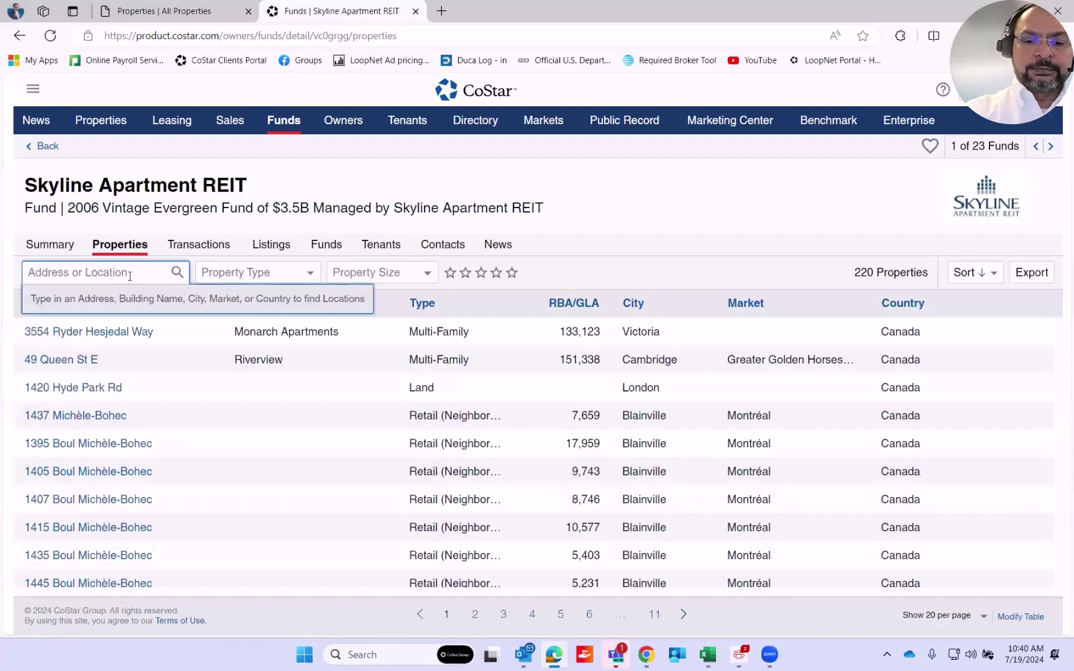
text(Texas)
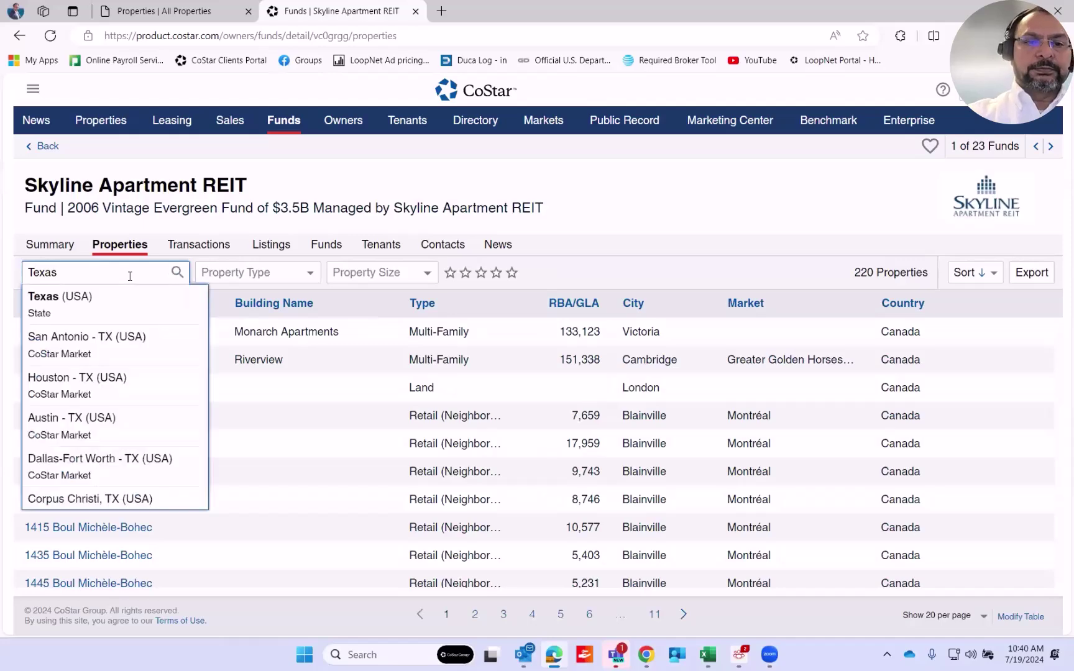
click(65, 311)
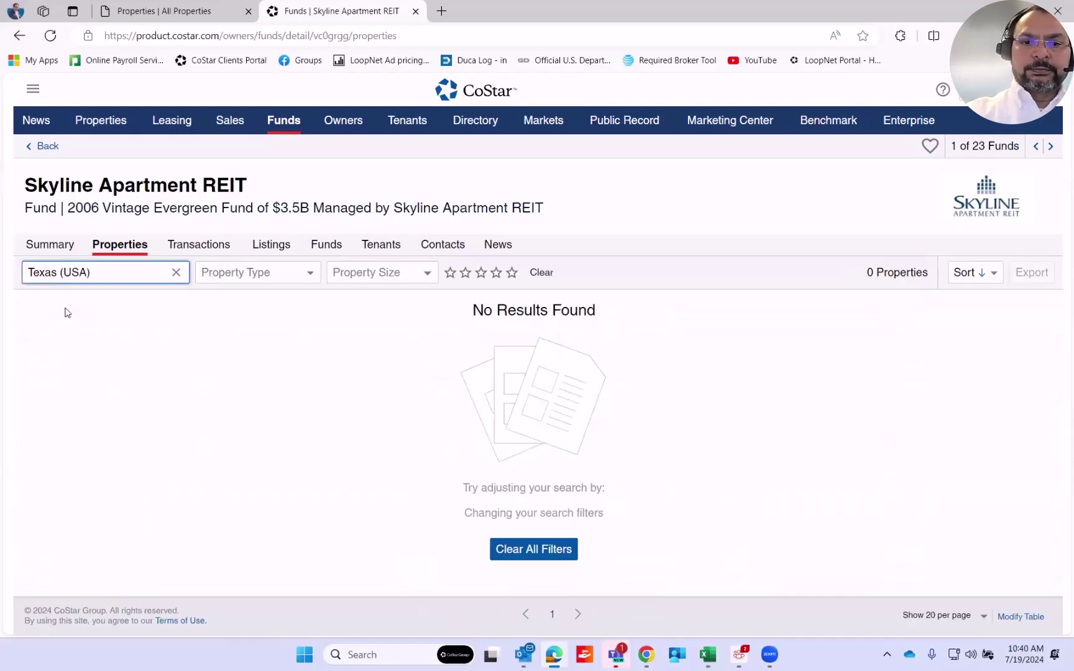
click(175, 273)
- Filter Skyline Apartment REIT's properties to the Multi-Family type
click(267, 277)
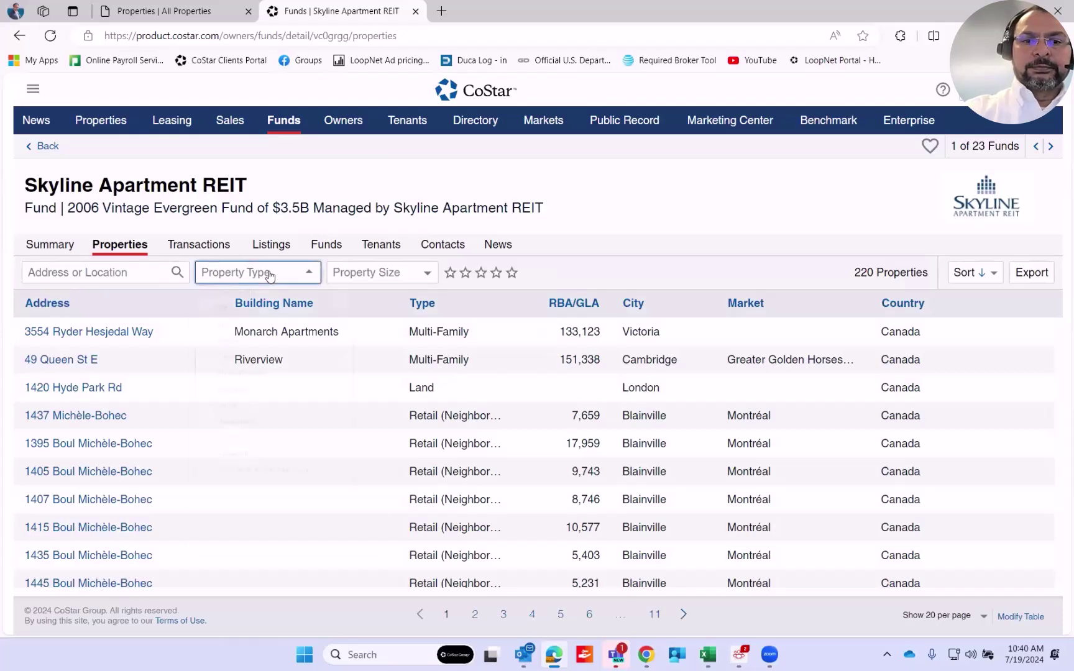
click(225, 407)
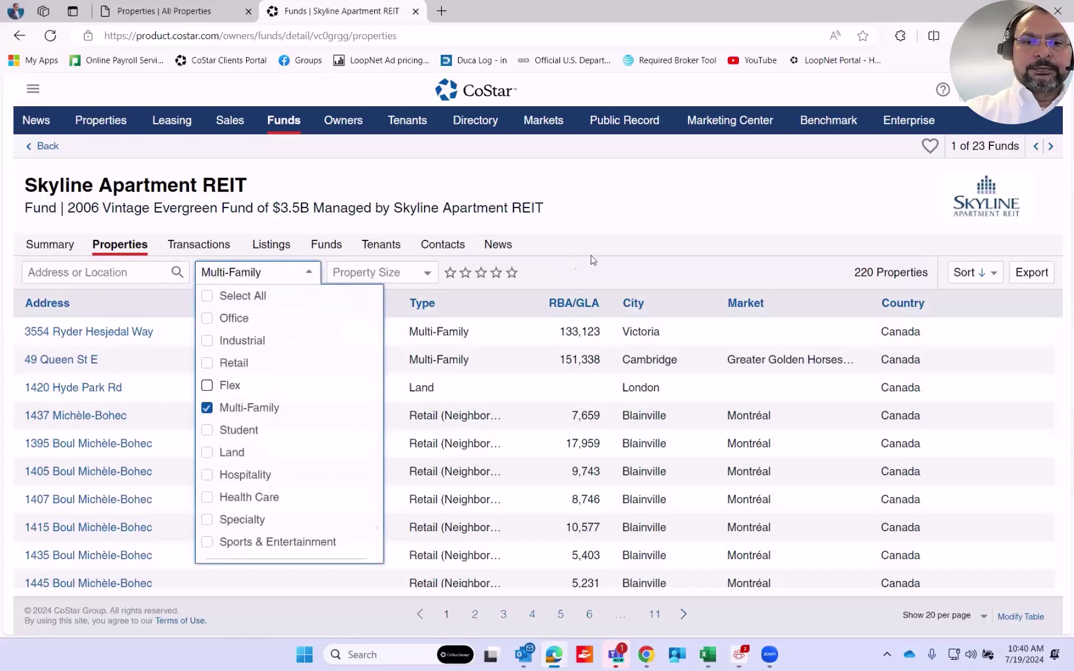
click(641, 223)
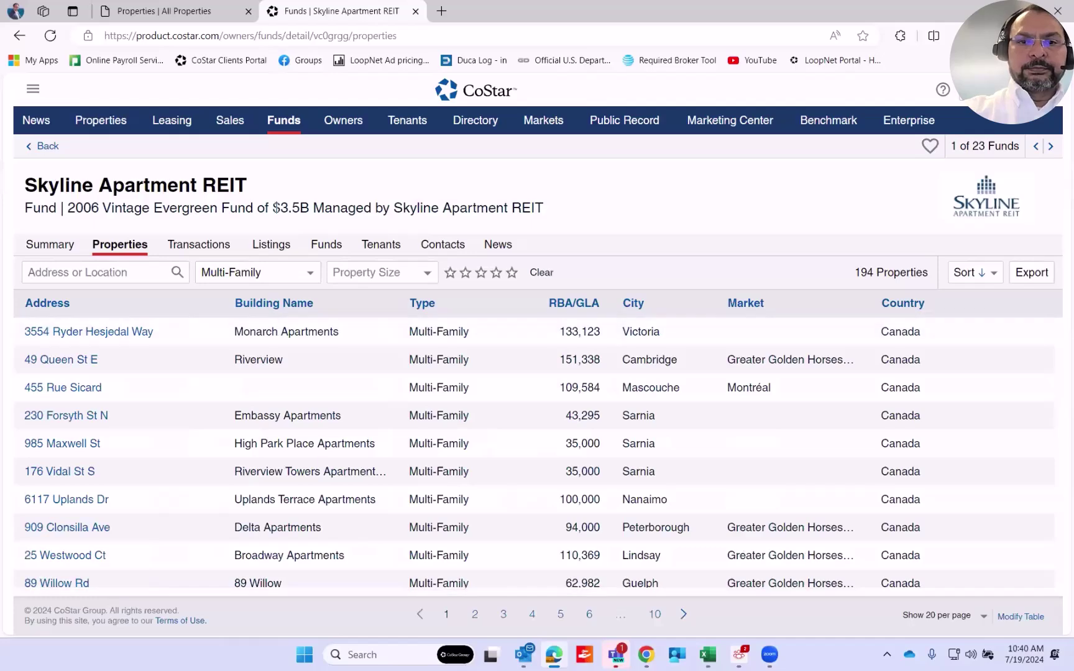
- View Skyline Apartment REIT's transactions and limit them to sales after 7/19/2023
click(194, 245)
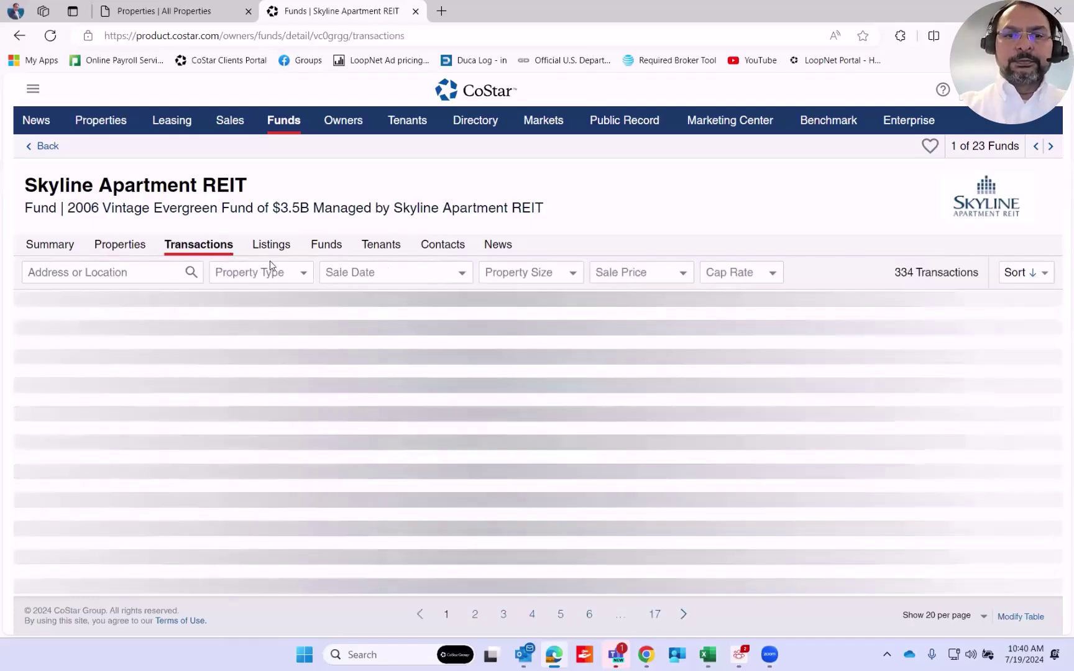
click(427, 280)
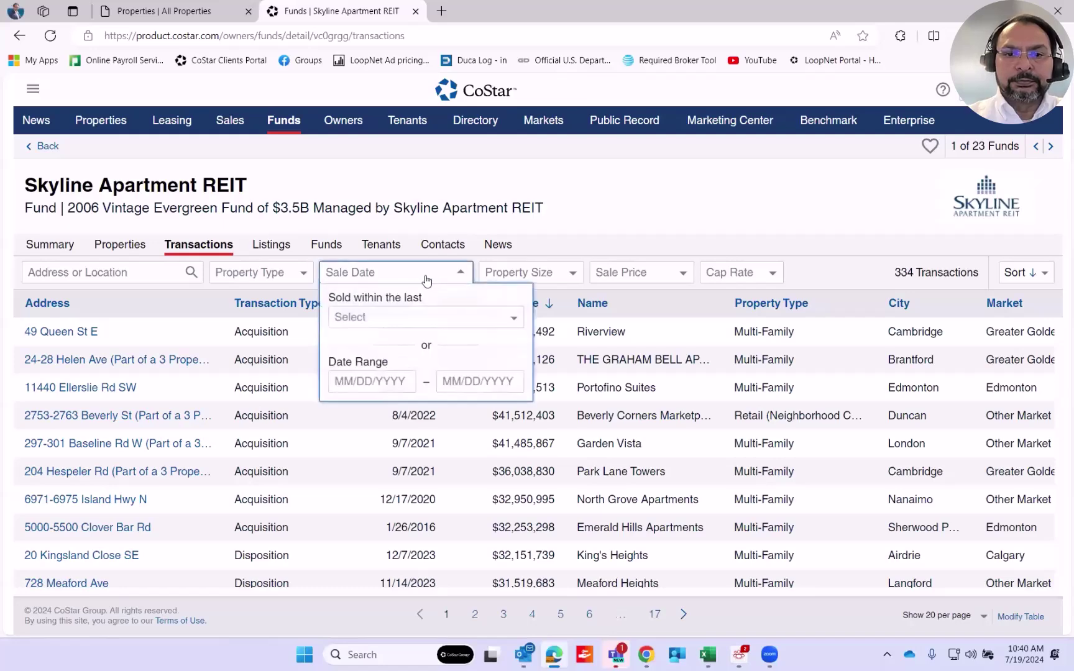
click(410, 319)
click(377, 387)
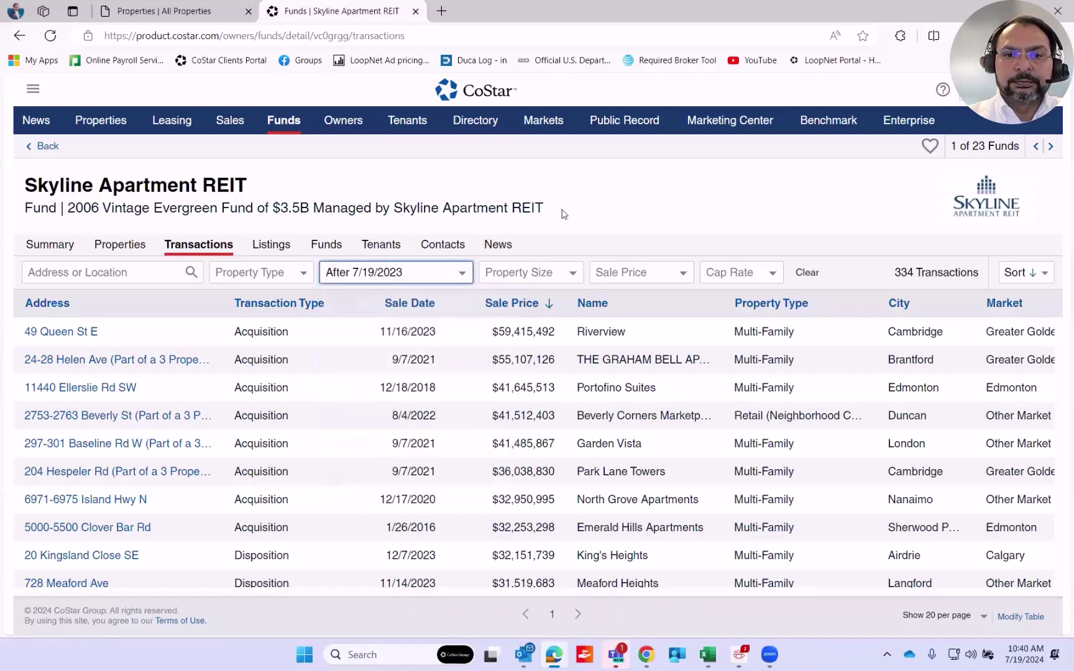
- Filter the fund's transactions to Multi-Family, review them, and return to the fund list
click(252, 274)
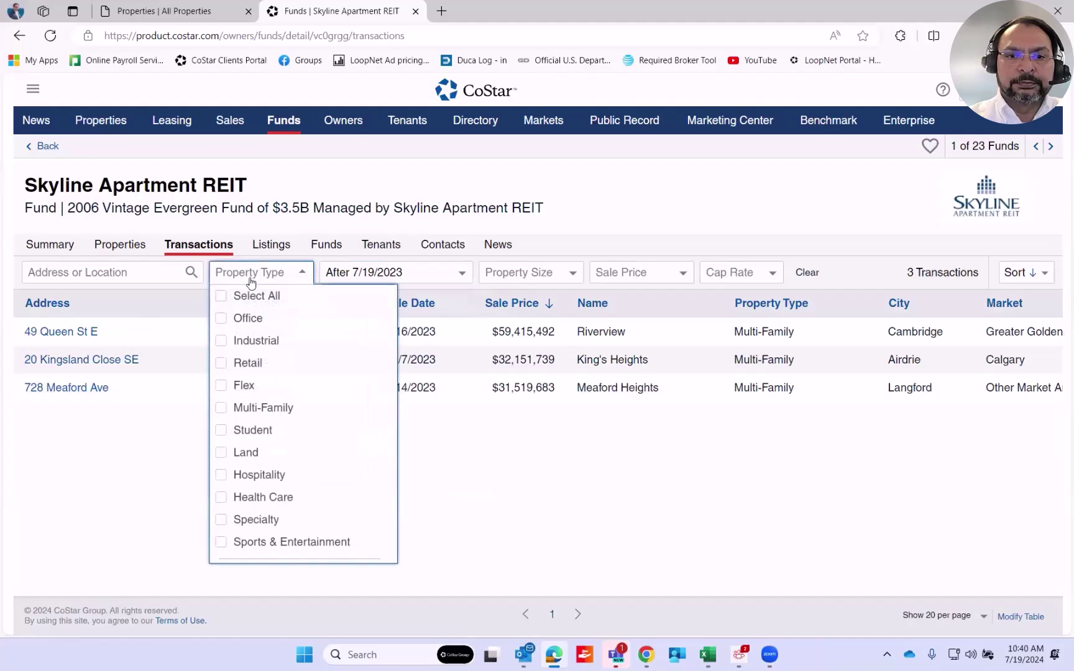
click(221, 409)
click(607, 217)
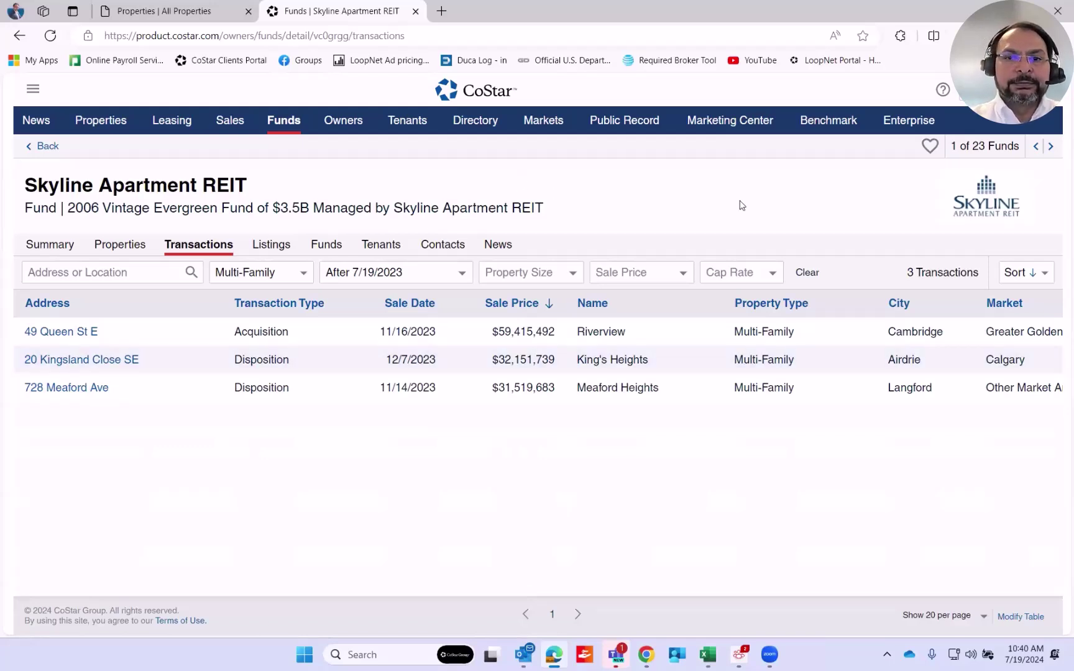
click(43, 151)
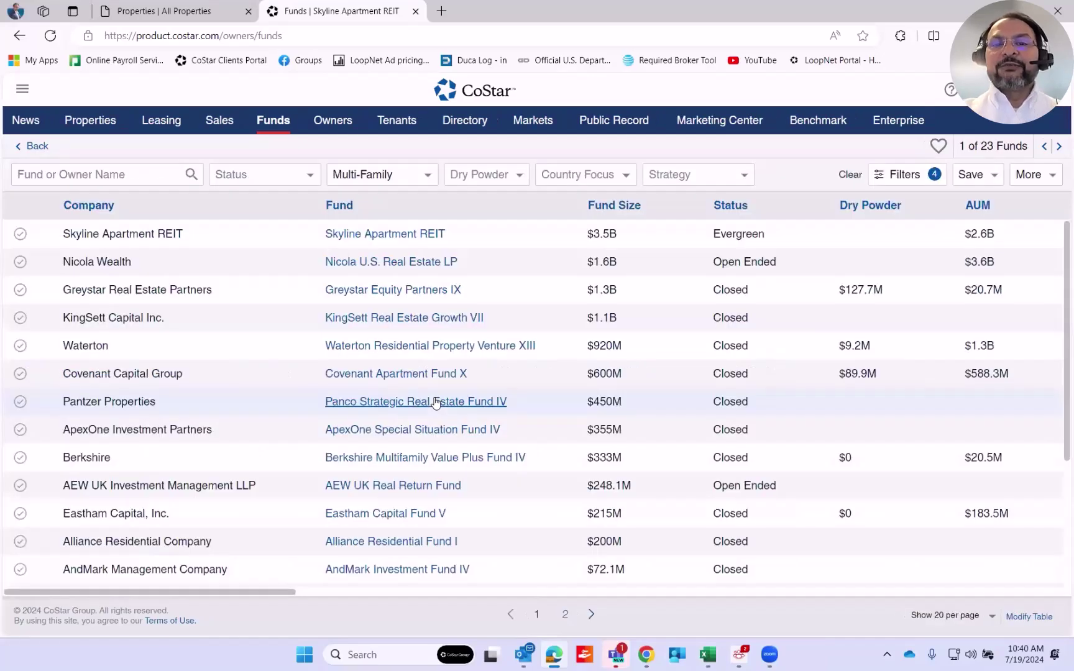